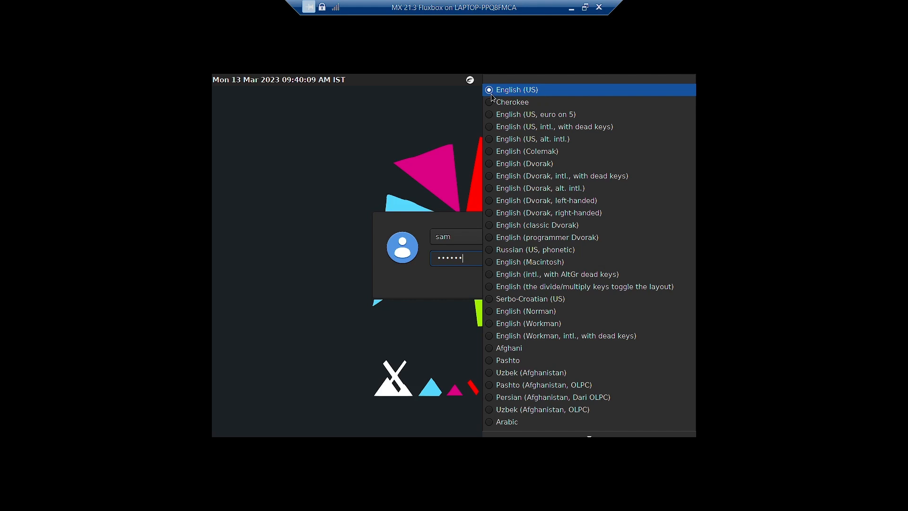
# Close the keyboard layout, power and language menus, then log in to the MX 21.3 Fluxbox session
pyautogui.click(450, 96)
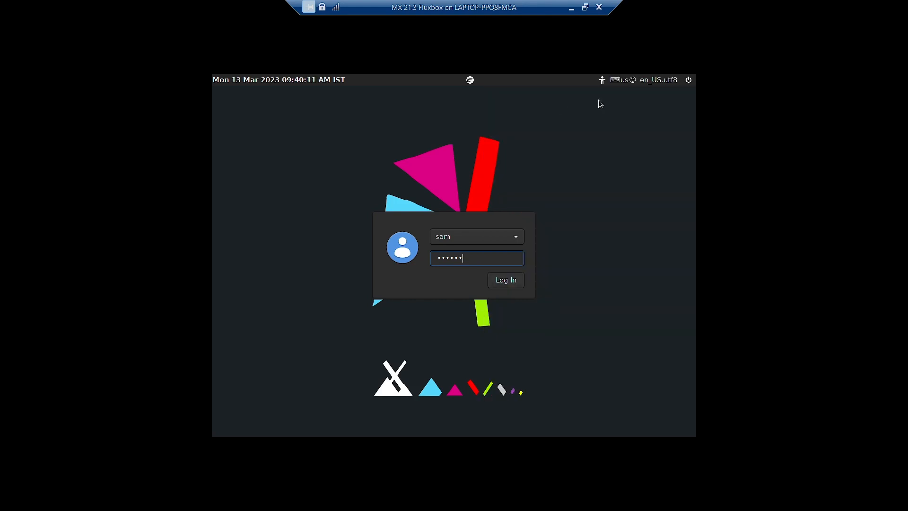
pyautogui.click(689, 81)
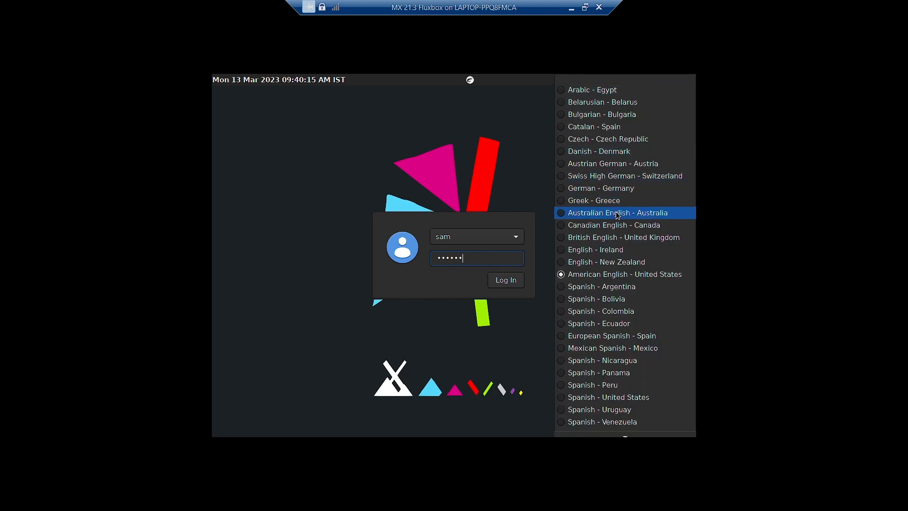
pyautogui.click(523, 141)
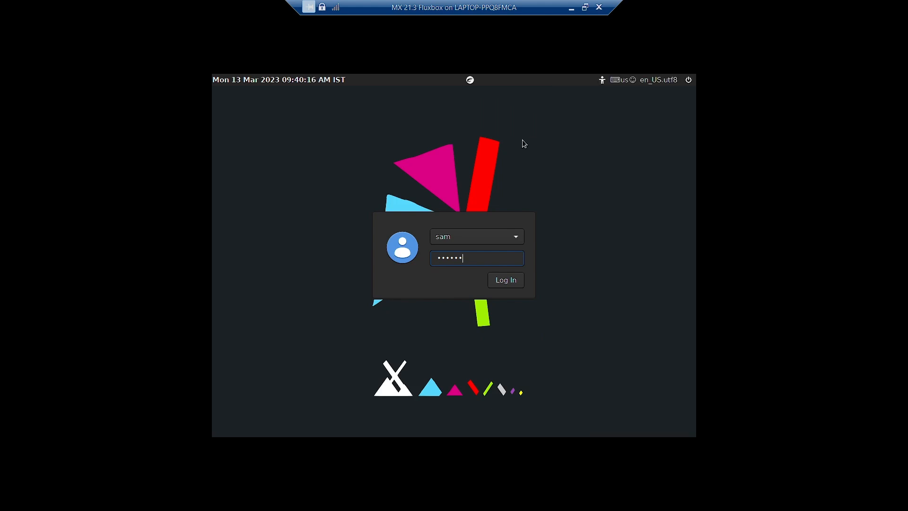
pyautogui.click(514, 282)
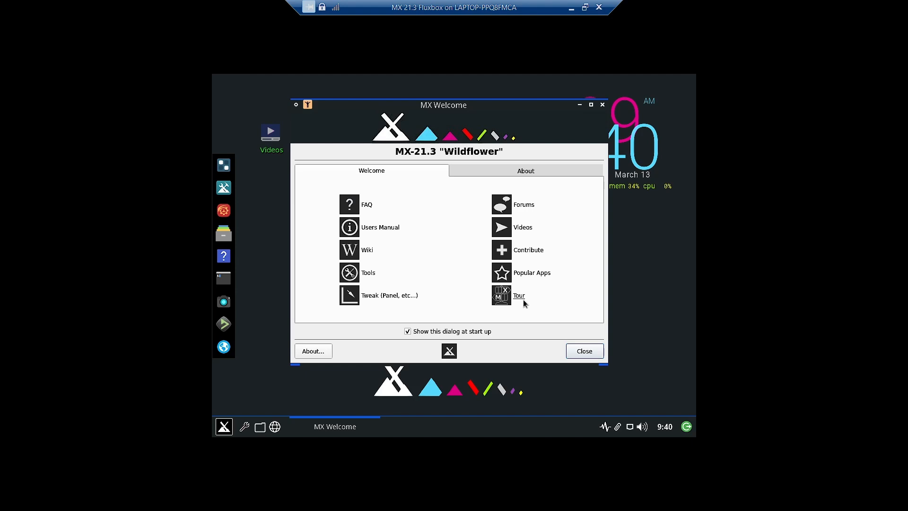
# Check the MX-21.3 version details on the About tab, then minimize MX Welcome
pyautogui.click(519, 170)
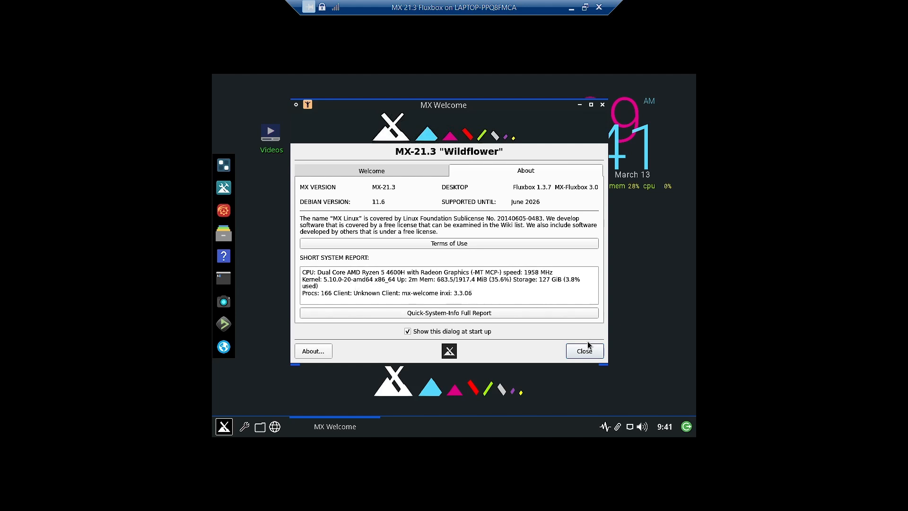
pyautogui.click(345, 175)
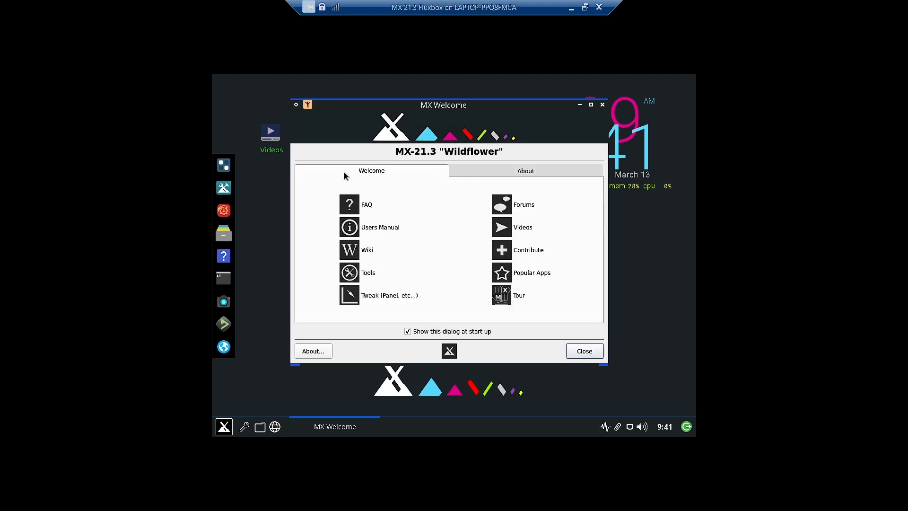
pyautogui.click(580, 105)
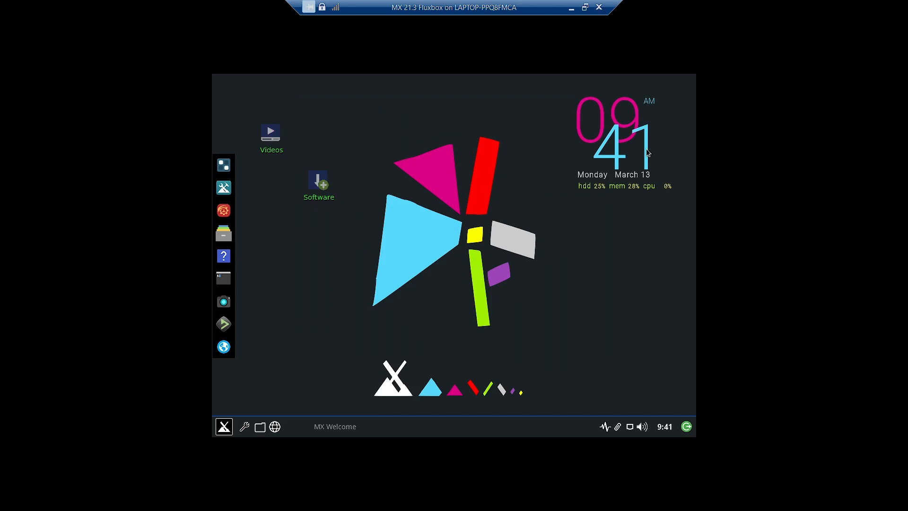
# Launch MX Package Installer from the Software icon with the admin password, then minimize it
pyautogui.doubleClick(319, 179)
pyautogui.write('•••')
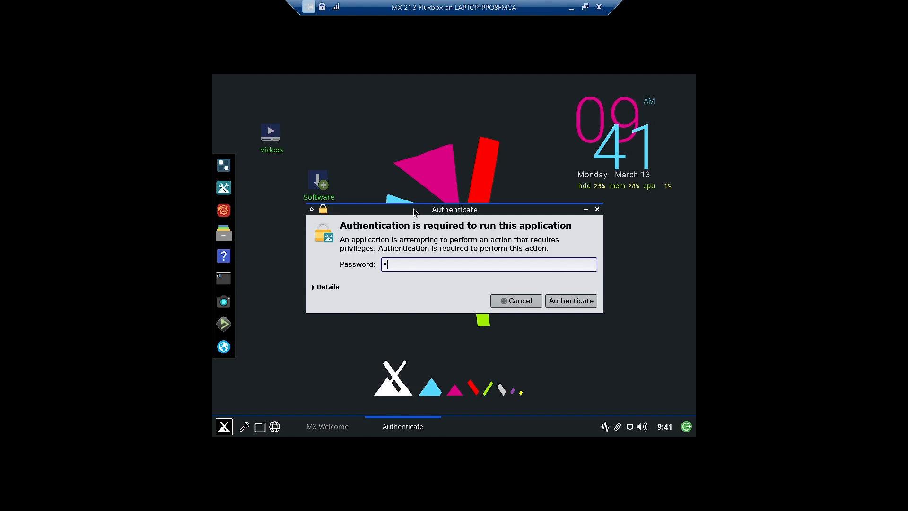
pyautogui.write('•••')
pyautogui.press('Return')
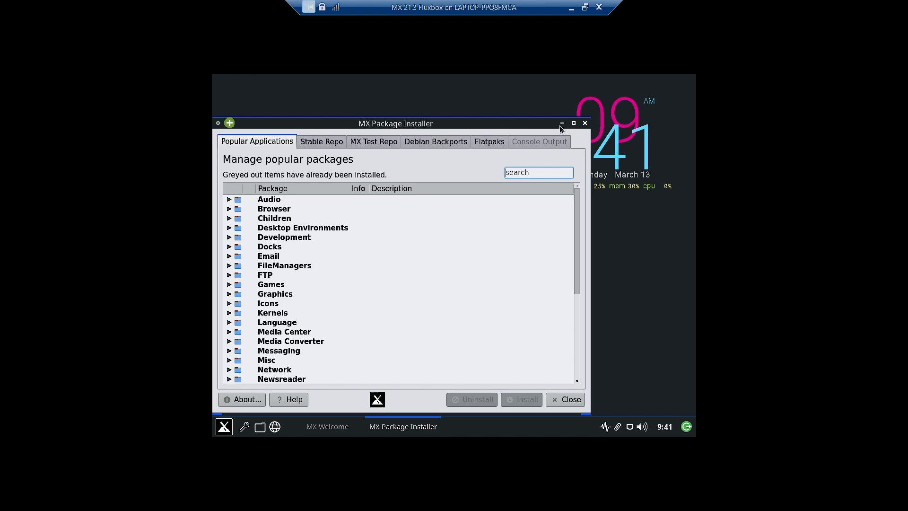
pyautogui.click(562, 124)
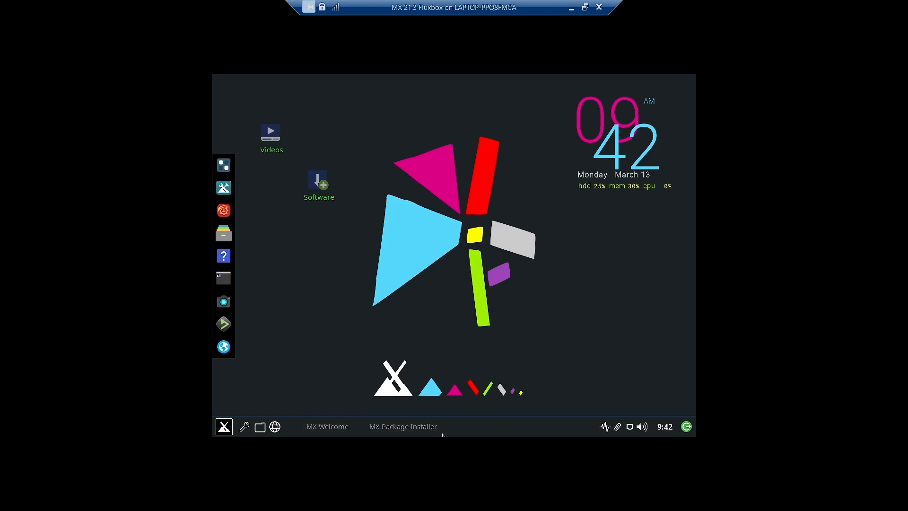
# Choose Disable default dock from the taskbar menu's Out of sight submenu
pyautogui.rightClick(506, 434)
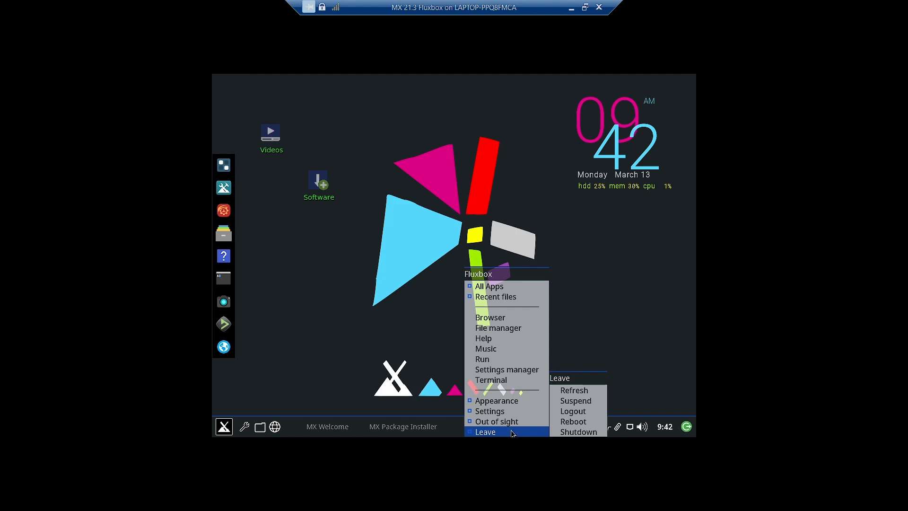
pyautogui.moveTo(493, 422)
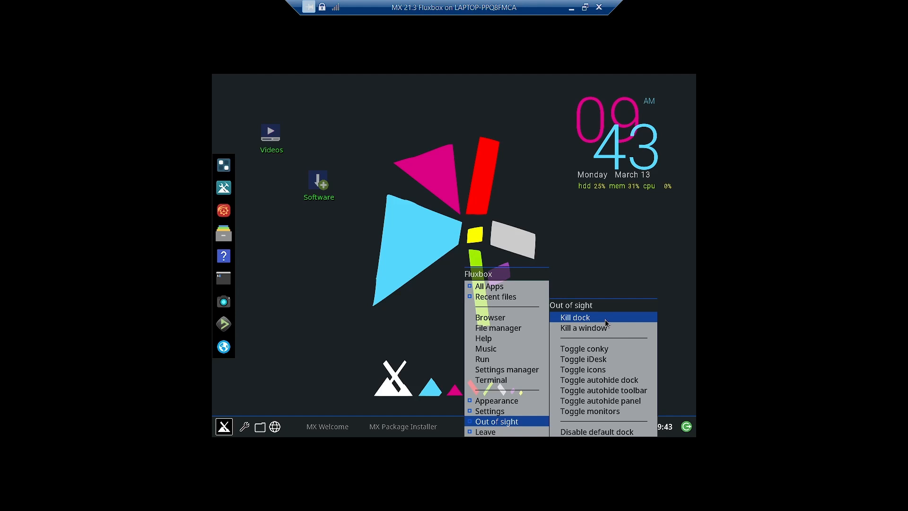
pyautogui.click(621, 434)
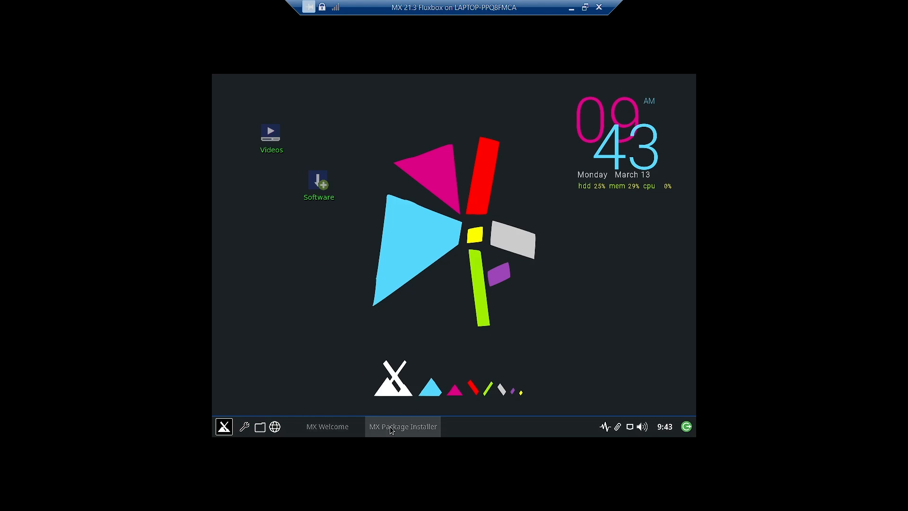
# Open Application Finder from the MX menu button
pyautogui.rightClick(380, 118)
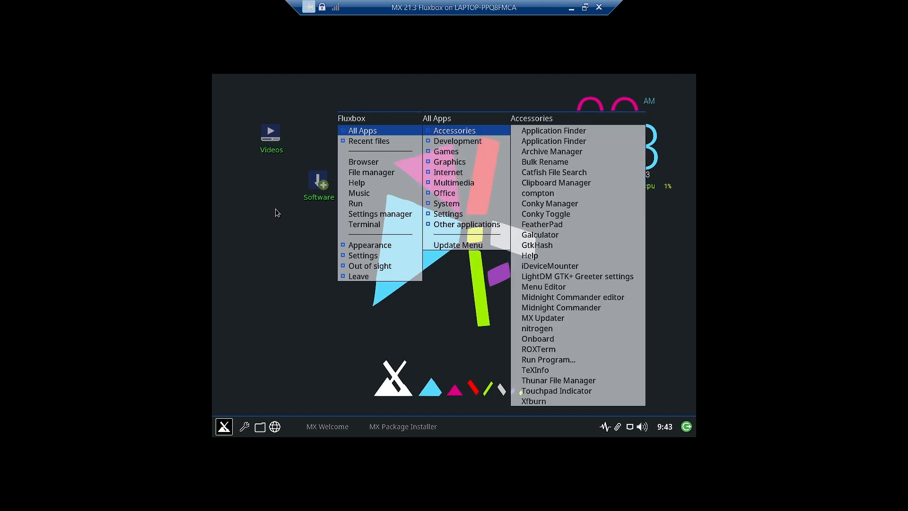
pyautogui.click(216, 431)
pyautogui.click(216, 431)
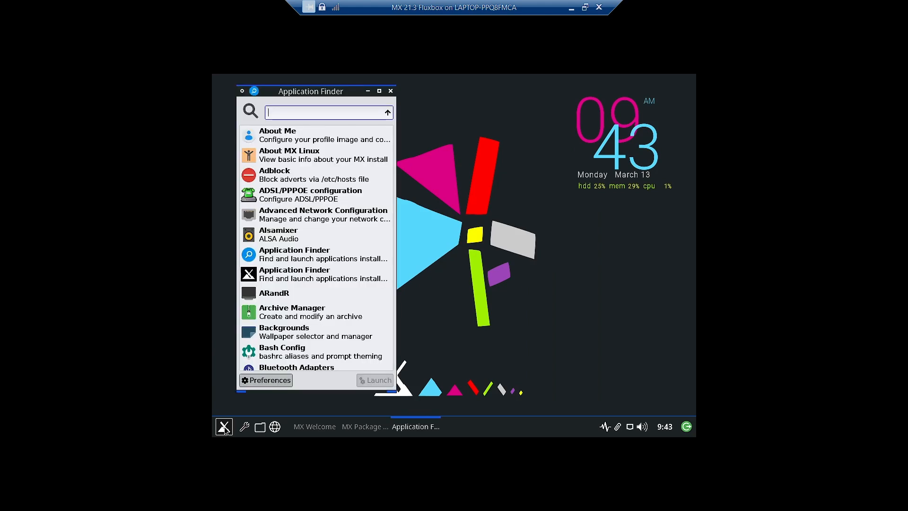
# Scroll down through the whole installed-applications list and back up again
pyautogui.scroll(-10, 366, 195)
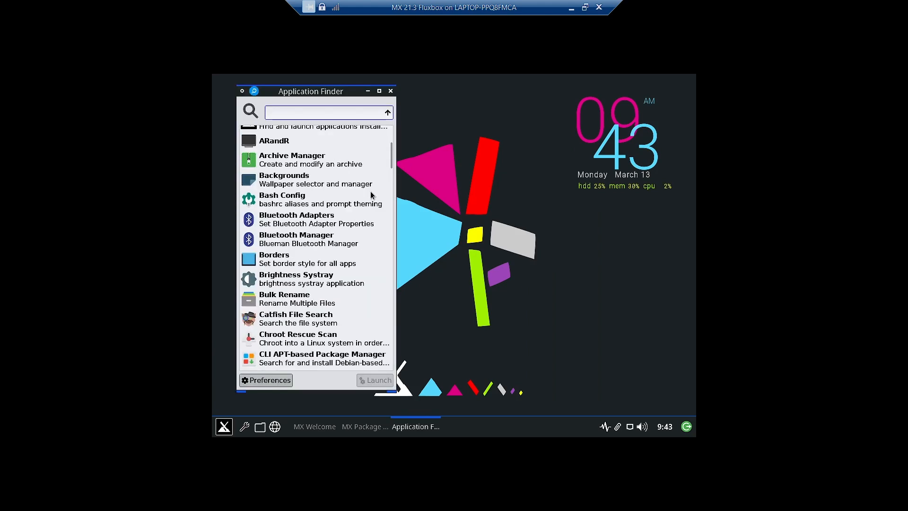
pyautogui.moveTo(390, 171); pyautogui.dragTo(401, 132)
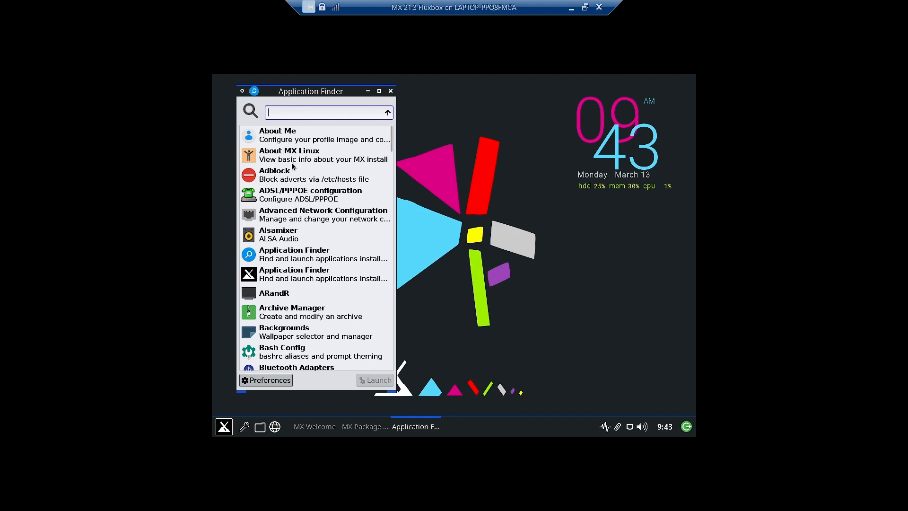
pyautogui.scroll(-15, 293, 166)
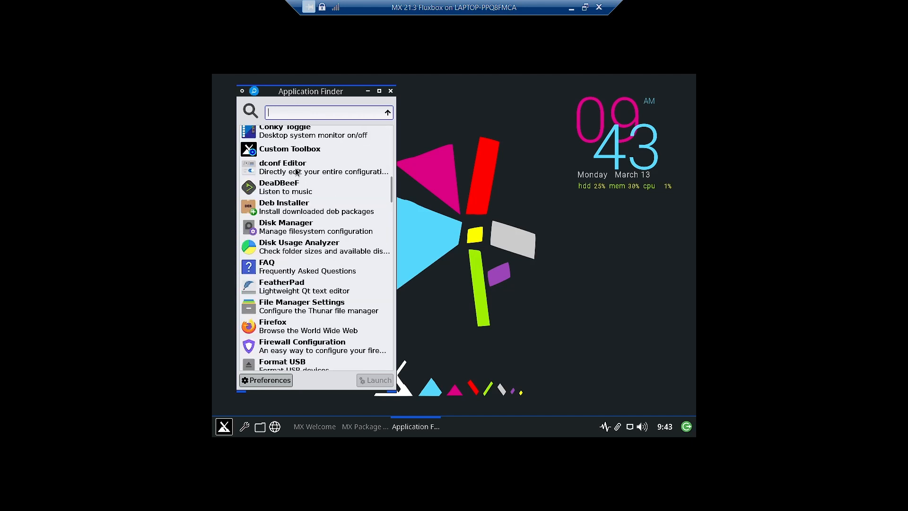
pyautogui.scroll(-10, 295, 175)
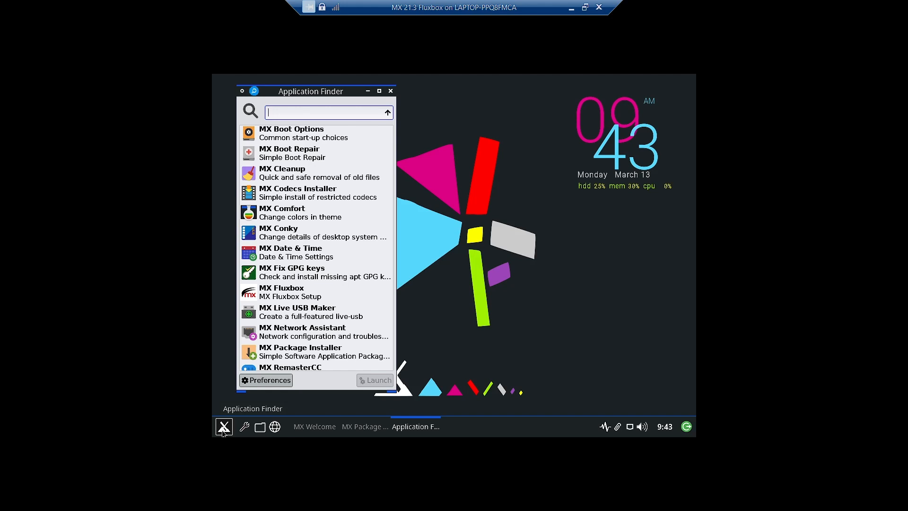
pyautogui.scroll(-10, 321, 219)
pyautogui.scroll(-10, 320, 219)
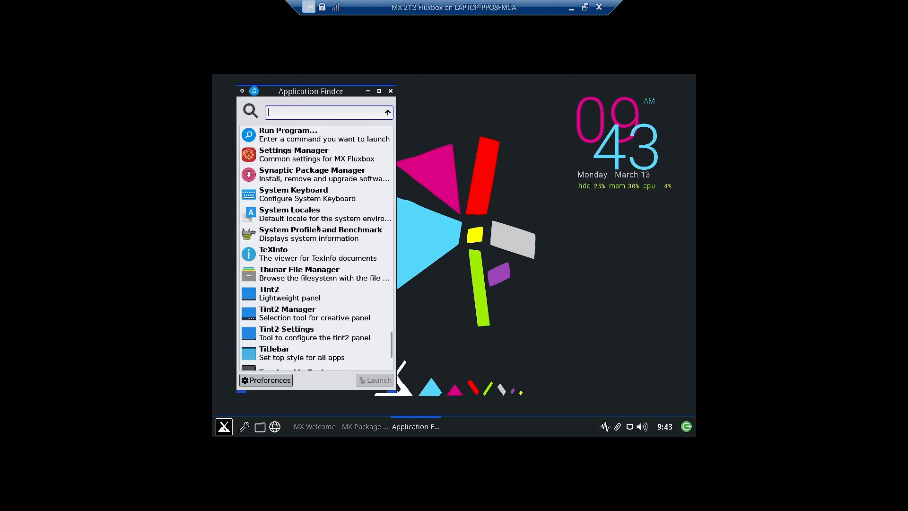
pyautogui.scroll(-5, 317, 227)
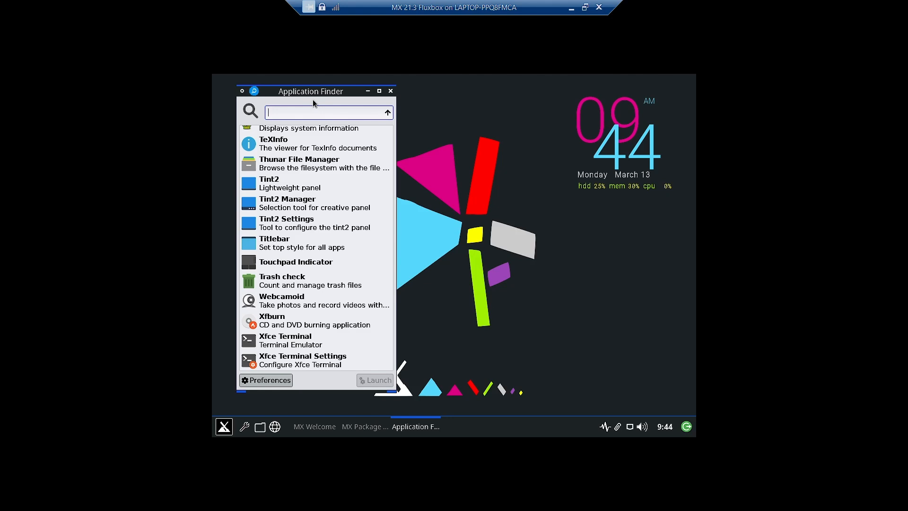
pyautogui.scroll(5, 354, 258)
pyautogui.scroll(10, 353, 258)
pyautogui.scroll(10, 354, 258)
pyautogui.scroll(5, 358, 216)
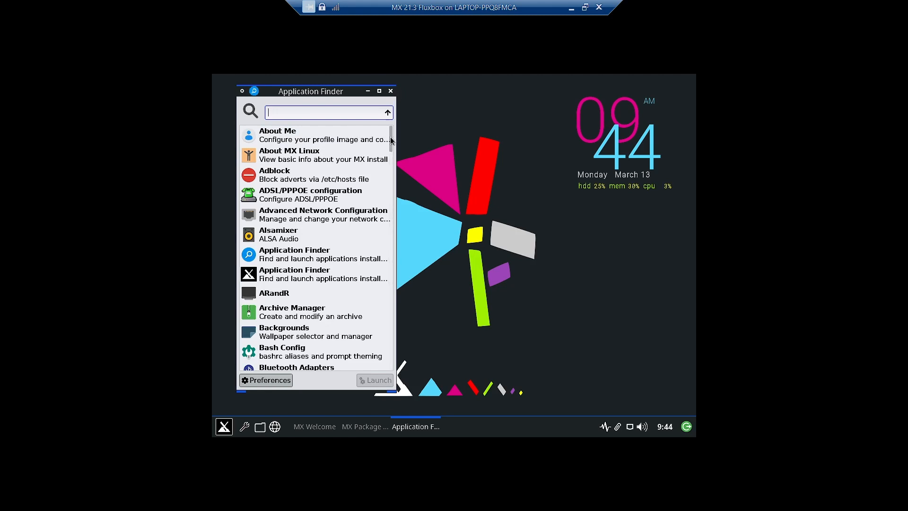
pyautogui.moveTo(285, 166)
# Launch antiX Advert Blocker from the Adblock entry, authenticating with the admin password
pyautogui.click(286, 178)
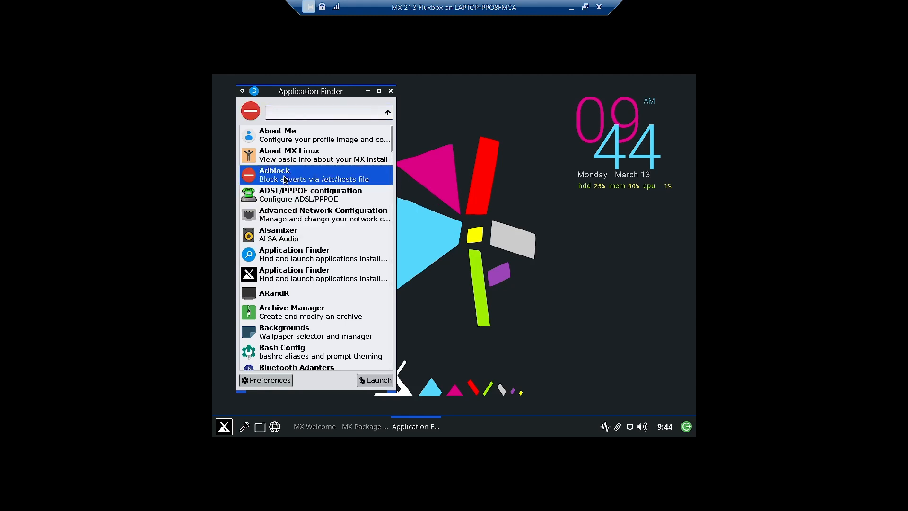
pyautogui.moveTo(283, 178)
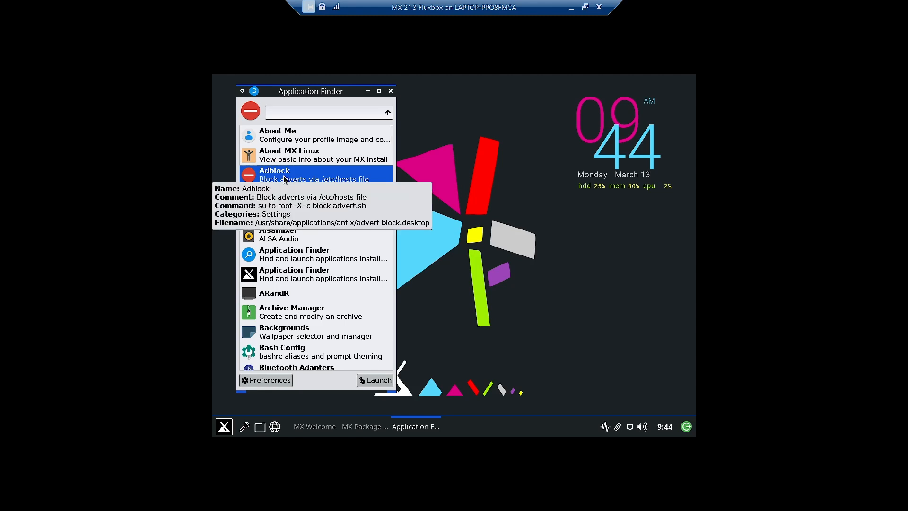
pyautogui.doubleClick(283, 179)
pyautogui.write('******')
pyautogui.press('Return')
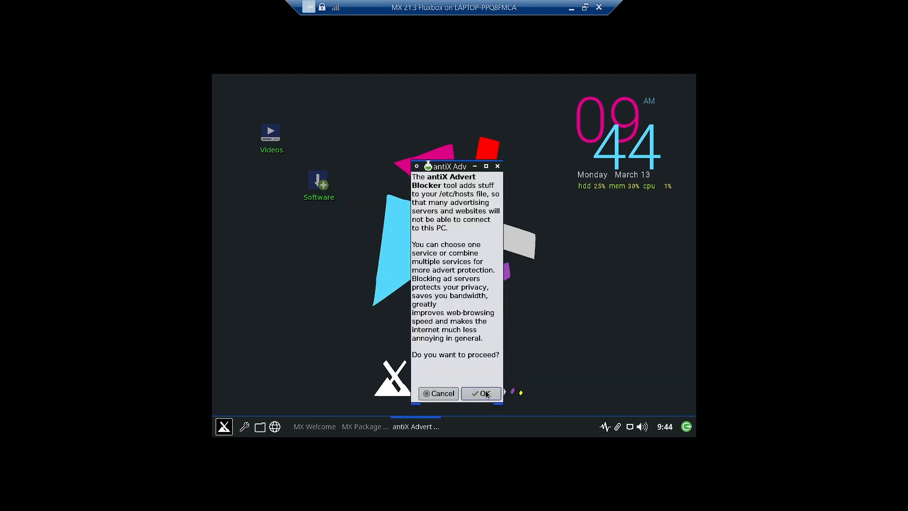
# Add the sysctl.org block list to the hosts file and acknowledge the success message
pyautogui.click(486, 396)
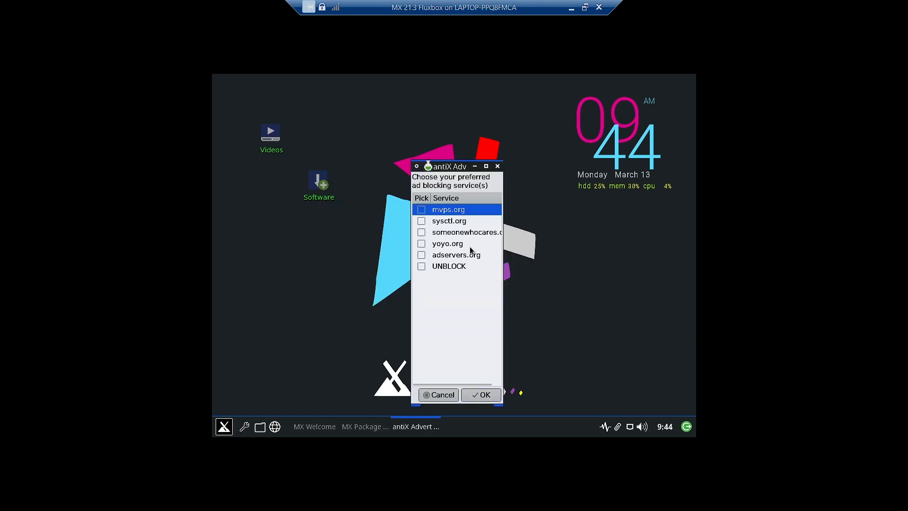
pyautogui.click(421, 222)
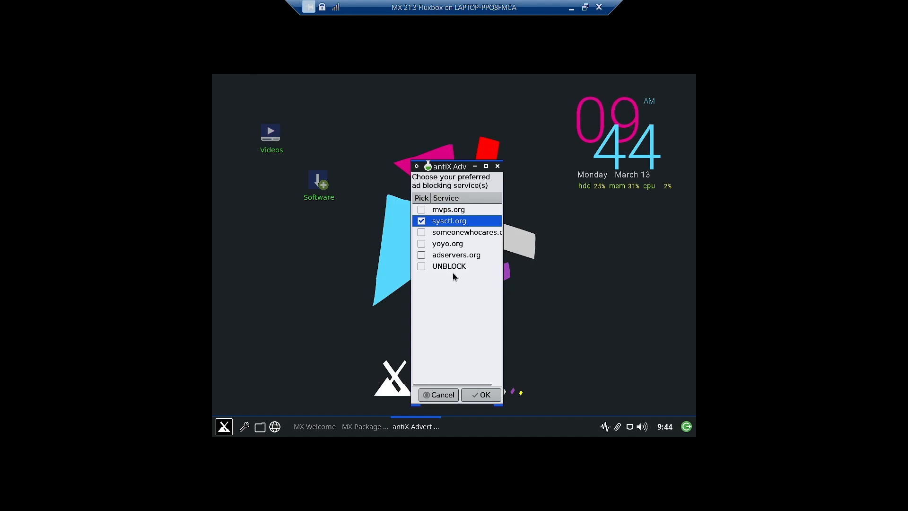
pyautogui.click(480, 395)
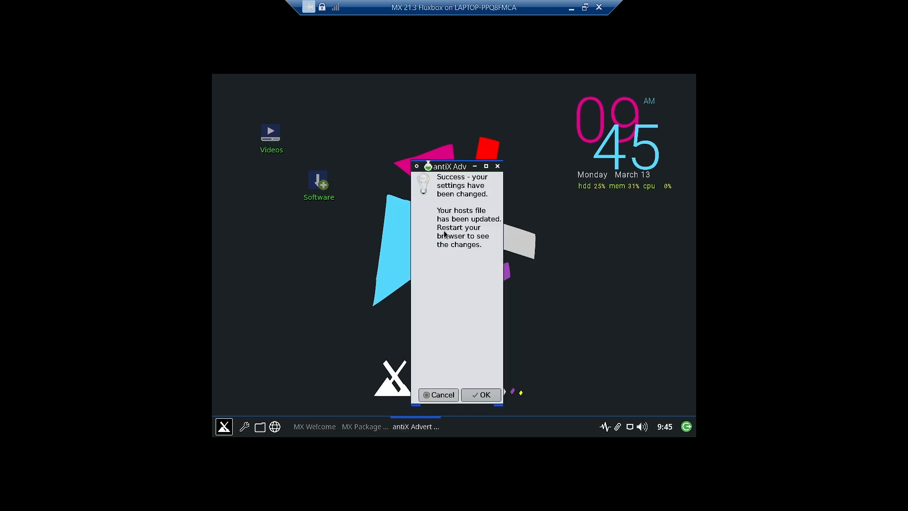
pyautogui.click(481, 396)
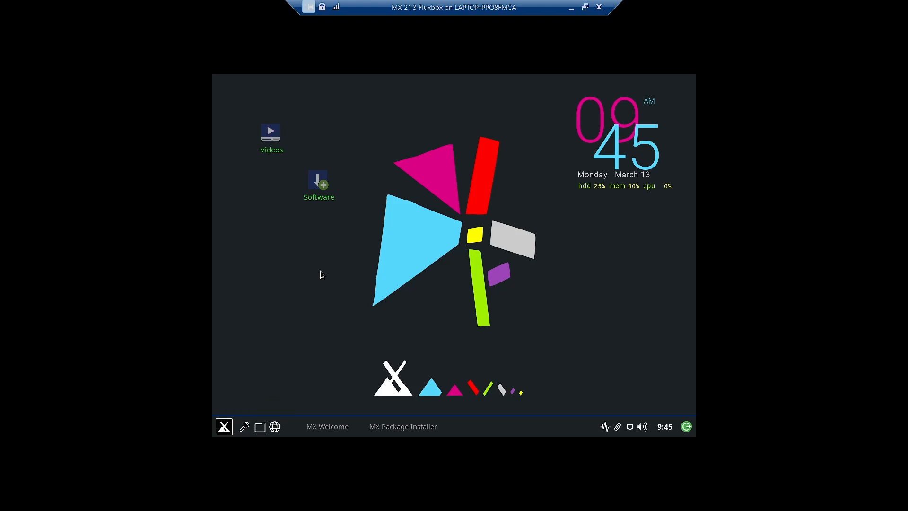
# Dismiss the desktop menu and reopen Application Finder from the taskbar's X button
pyautogui.rightClick(321, 243)
pyautogui.moveTo(328, 252)
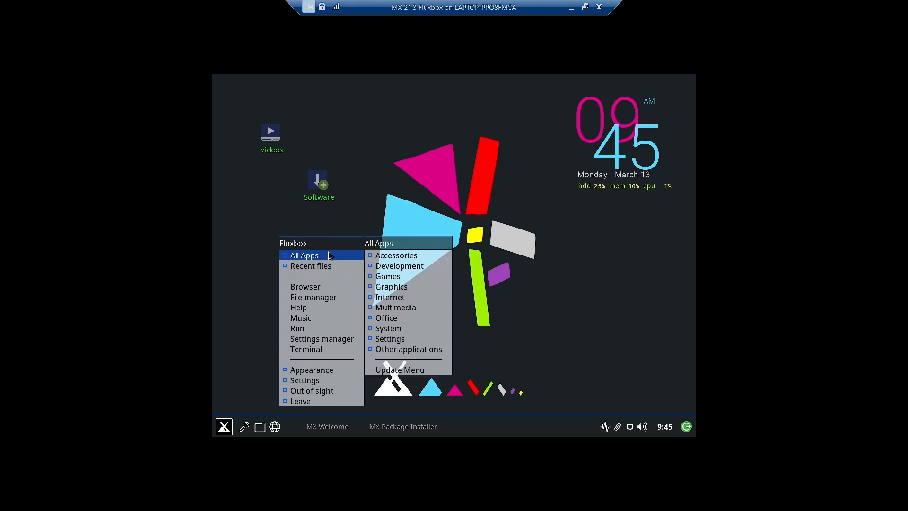
pyautogui.click(234, 298)
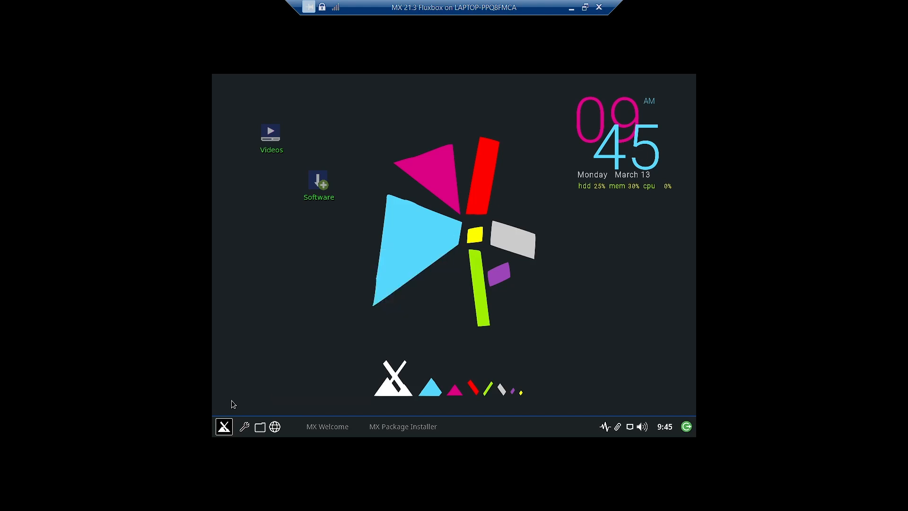
pyautogui.click(230, 426)
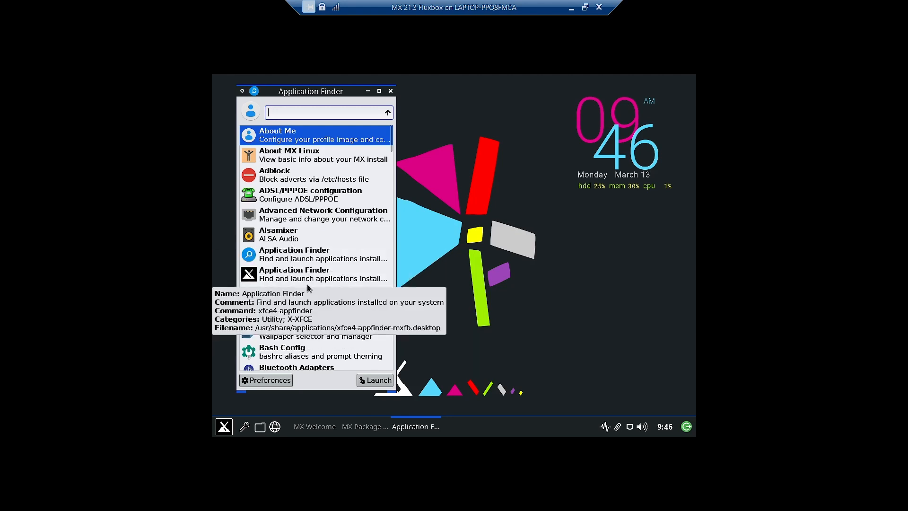
# Browse the application list, reading entry descriptions, and select File Manager Settings
pyautogui.scroll(-3, 308, 299)
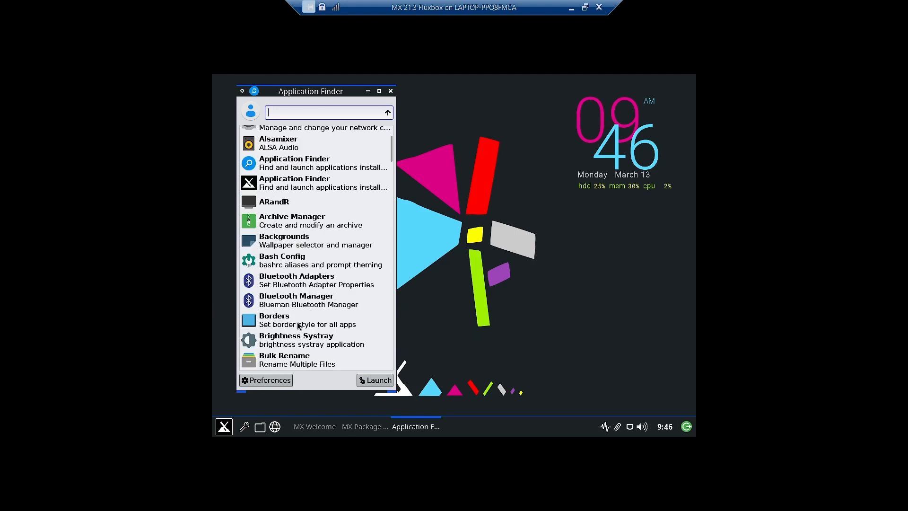
pyautogui.scroll(-2, 304, 340)
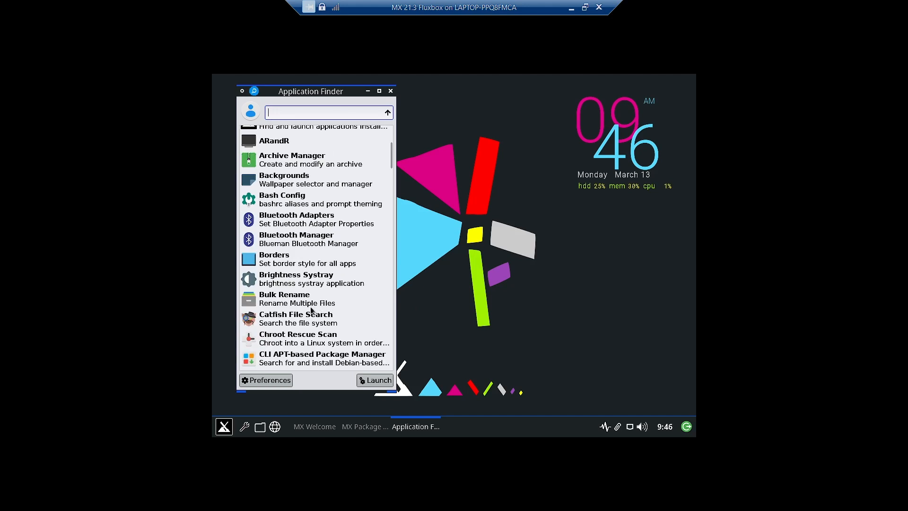
pyautogui.scroll(-2, 310, 313)
pyautogui.scroll(-3, 310, 314)
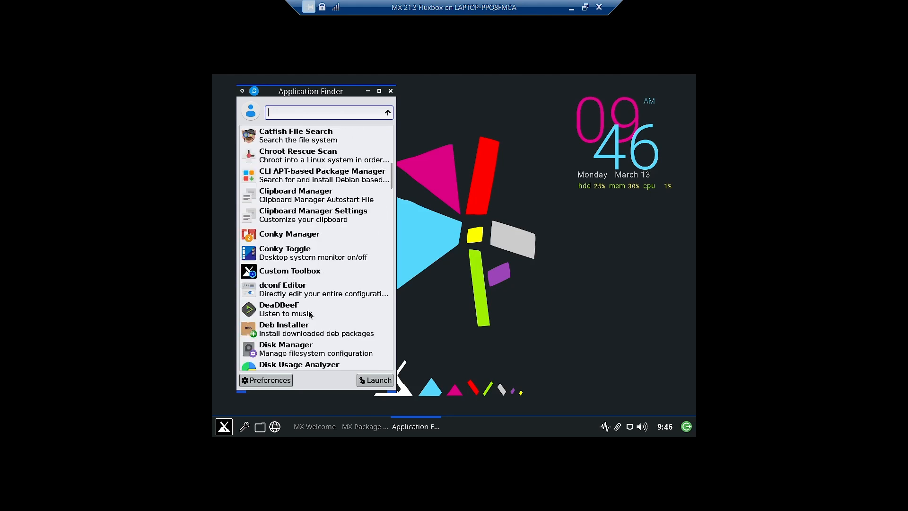
pyautogui.moveTo(315, 285)
pyautogui.moveTo(268, 236)
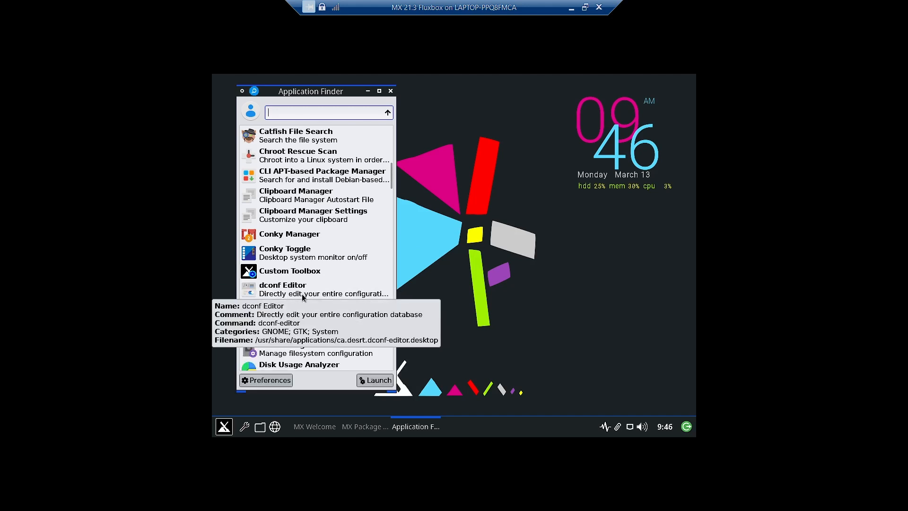
pyautogui.moveTo(290, 316)
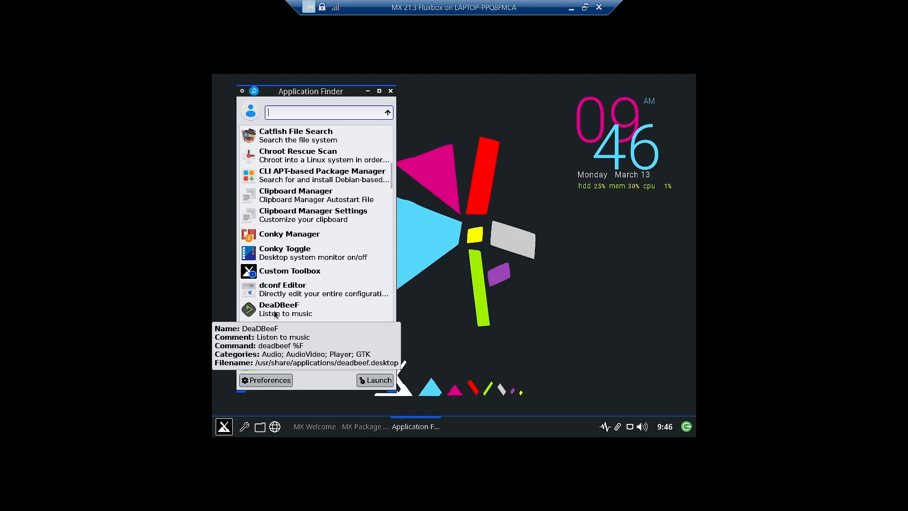
pyautogui.scroll(-3, 276, 314)
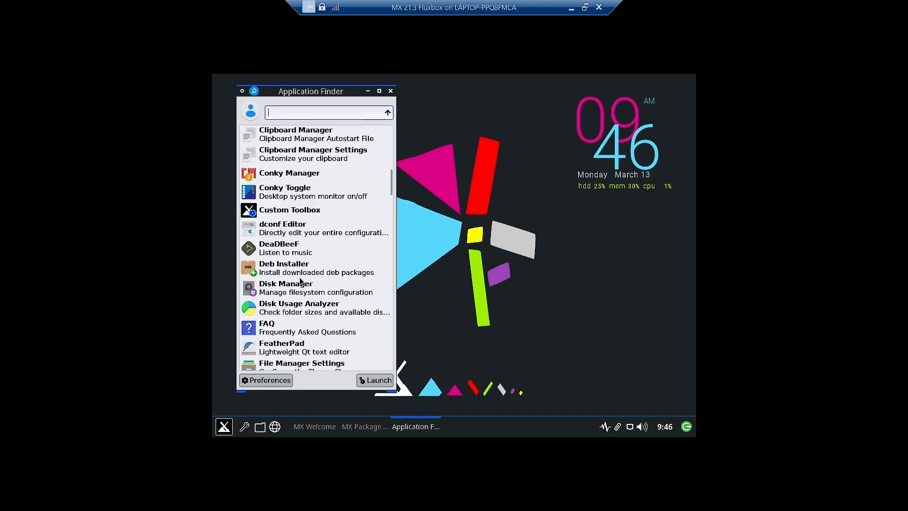
pyautogui.moveTo(285, 271)
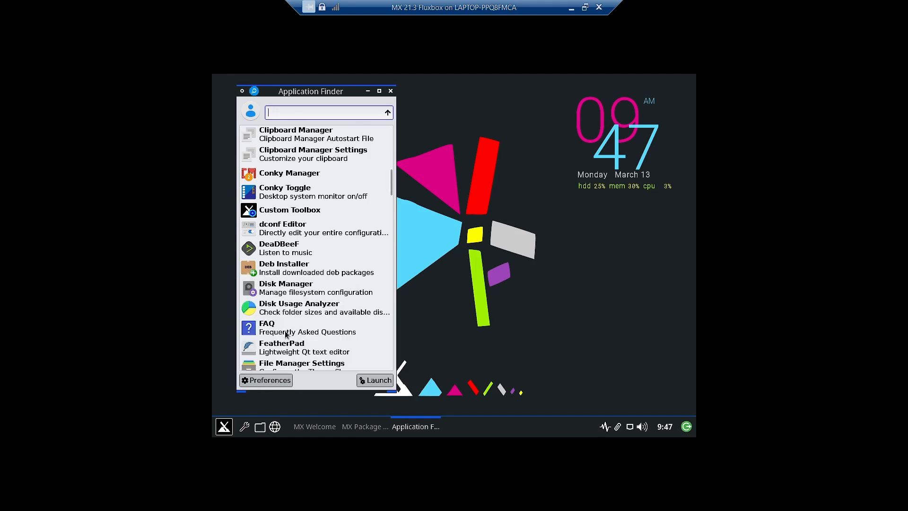
pyautogui.scroll(-1, 287, 331)
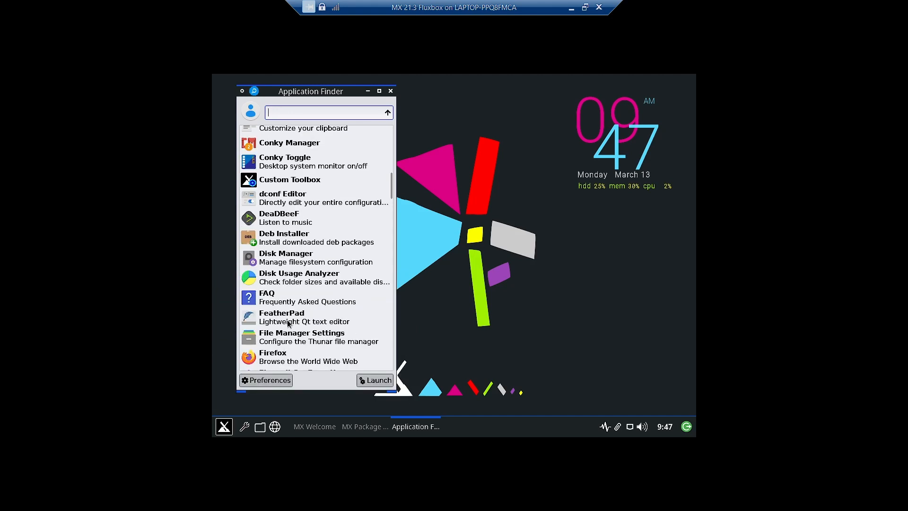
pyautogui.moveTo(338, 324)
pyautogui.moveTo(298, 348)
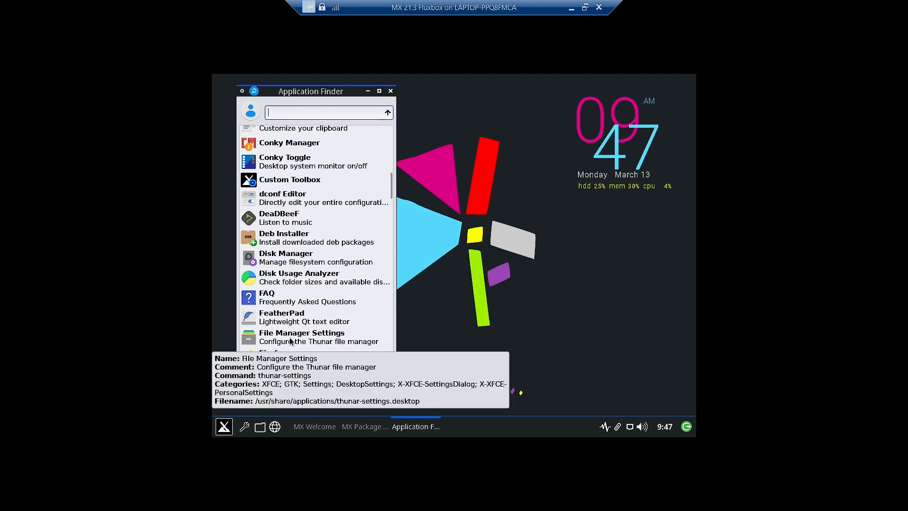
pyautogui.click(291, 341)
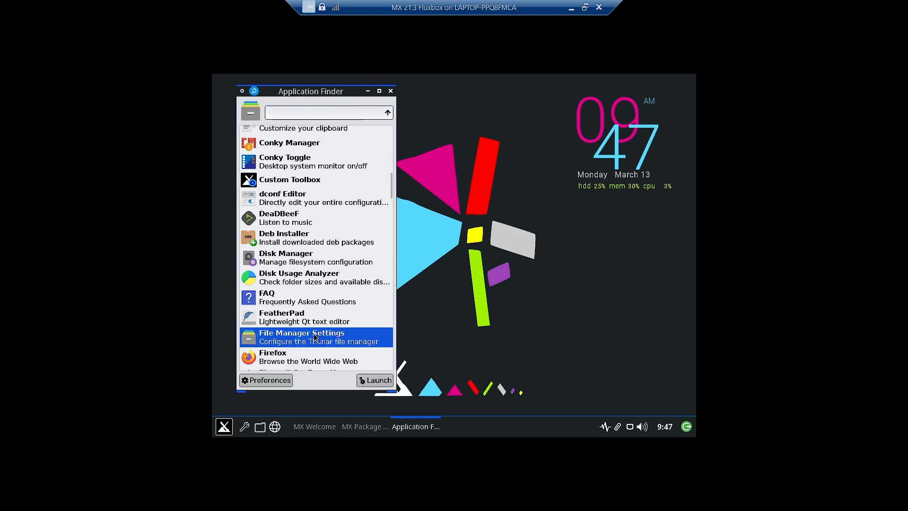
pyautogui.doubleClick(316, 339)
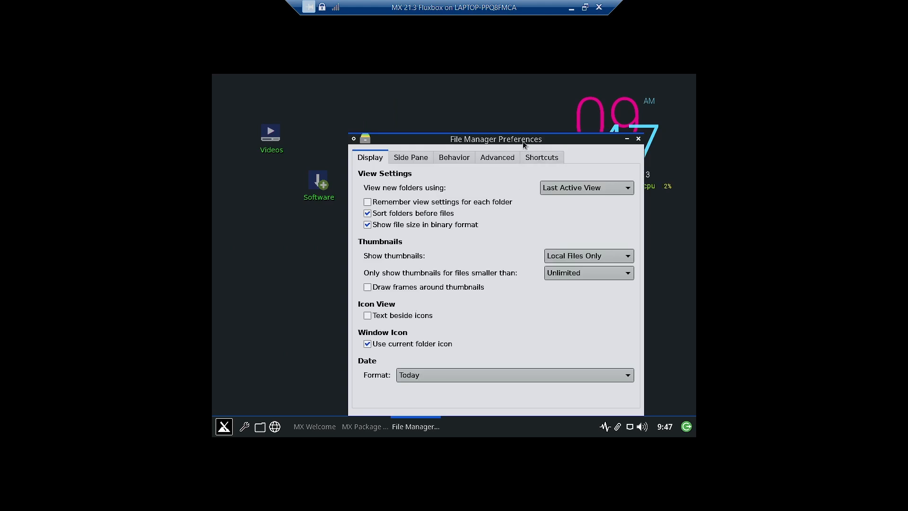
pyautogui.moveTo(522, 140); pyautogui.dragTo(494, 98)
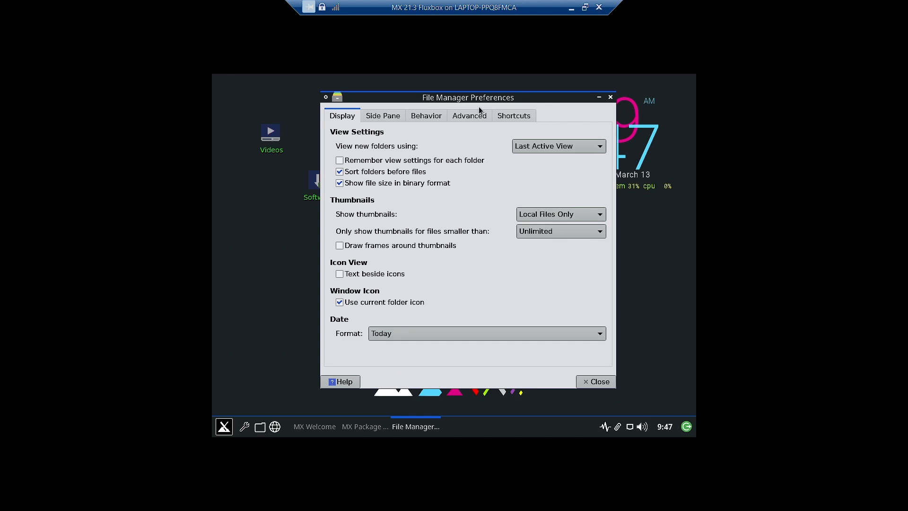
pyautogui.click(610, 98)
pyautogui.click(224, 426)
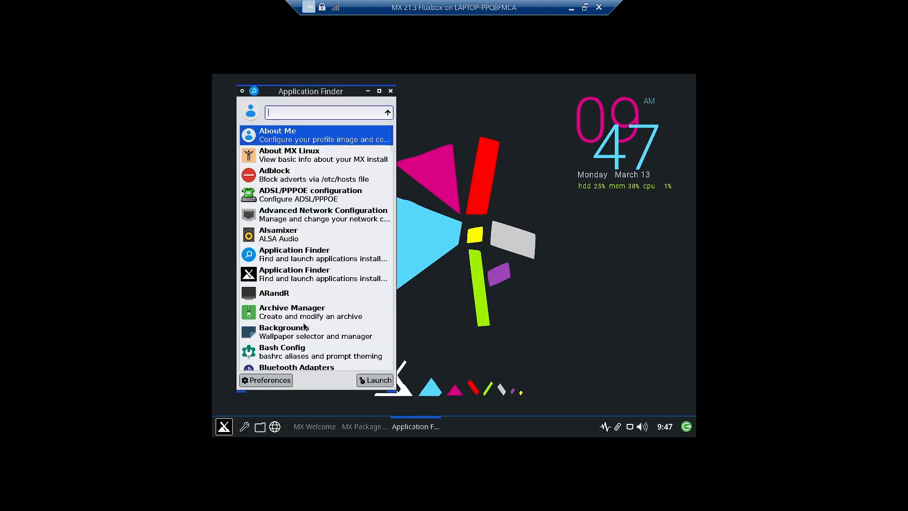
pyautogui.scroll(-1, 298, 331)
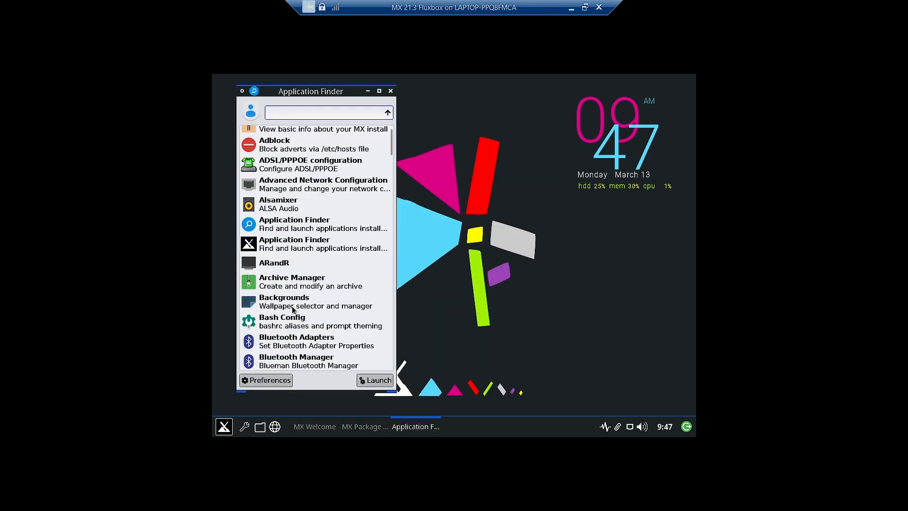
pyautogui.scroll(-10, 302, 321)
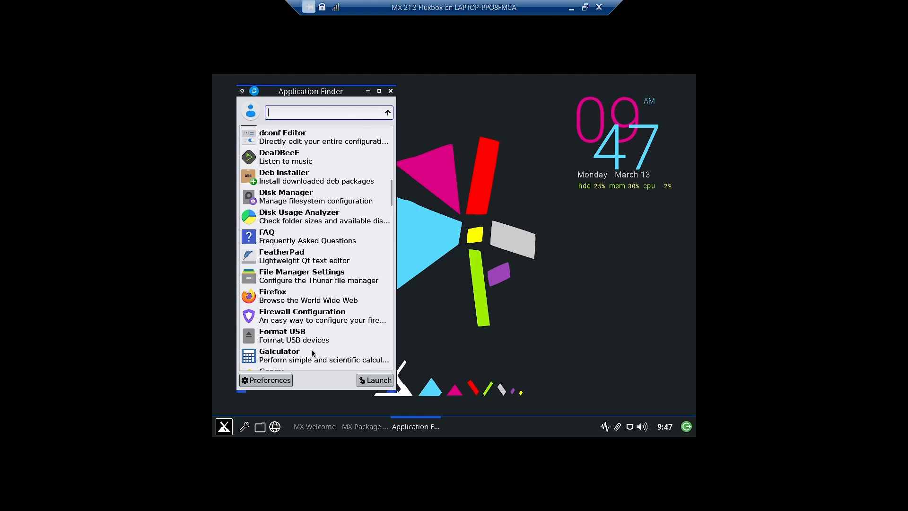
# Enable the firewall on the Home profile, check its empty Rules list, and close the window
pyautogui.doubleClick(302, 319)
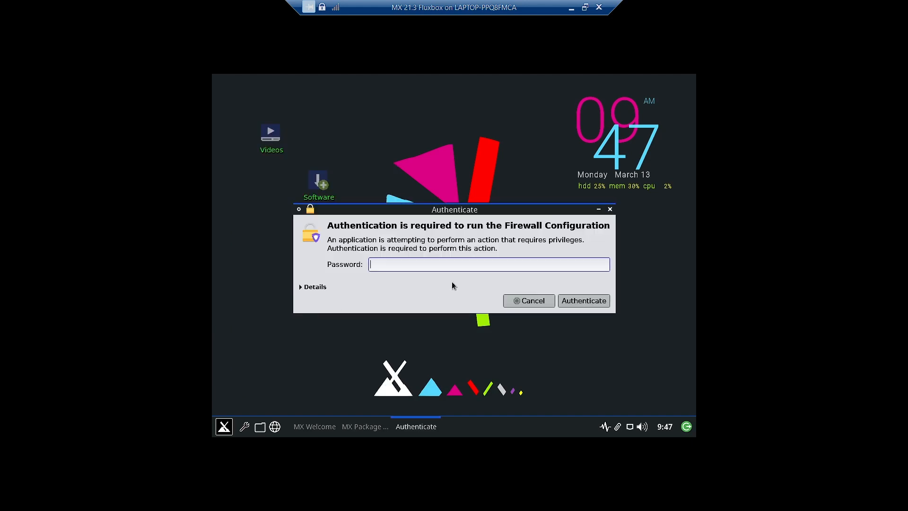
pyautogui.write('••••••')
pyautogui.press('Return')
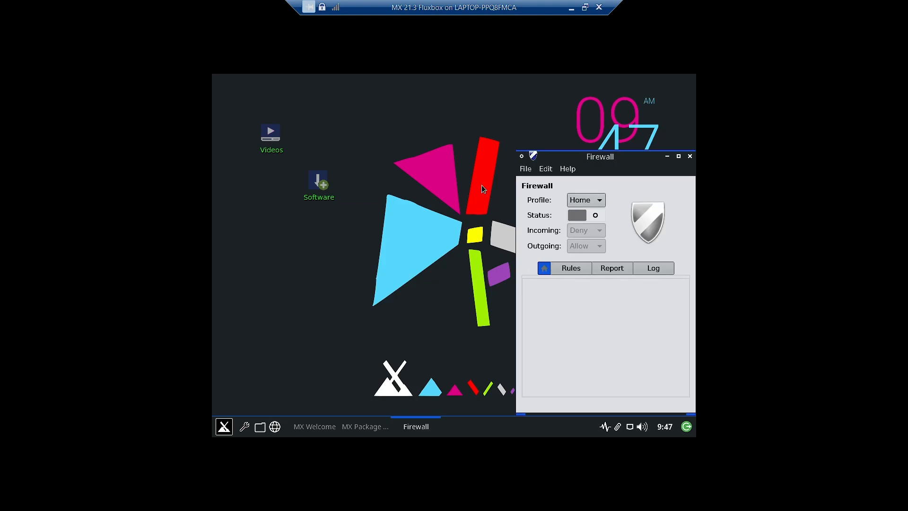
pyautogui.click(594, 217)
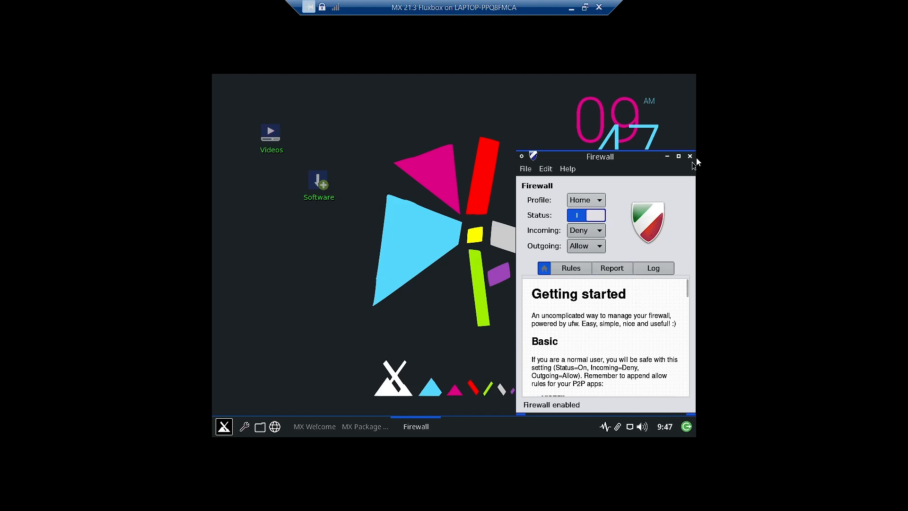
pyautogui.click(576, 268)
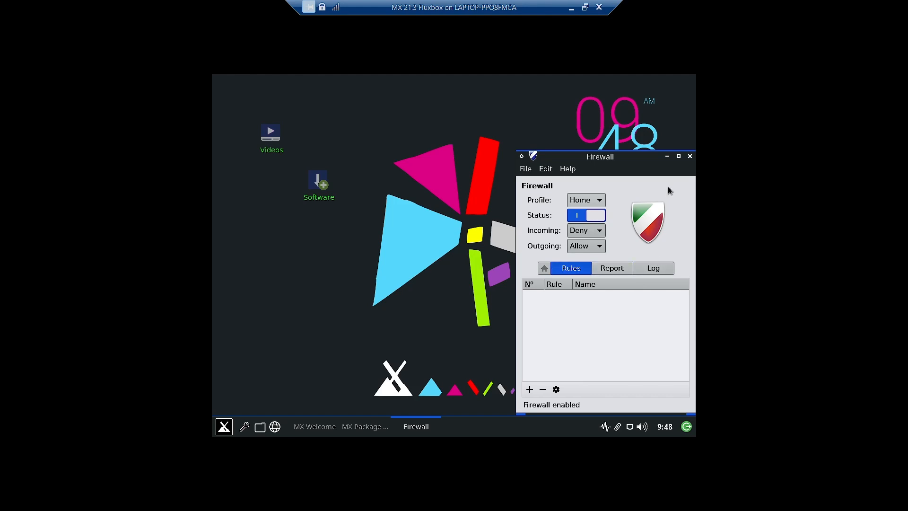
pyautogui.click(690, 157)
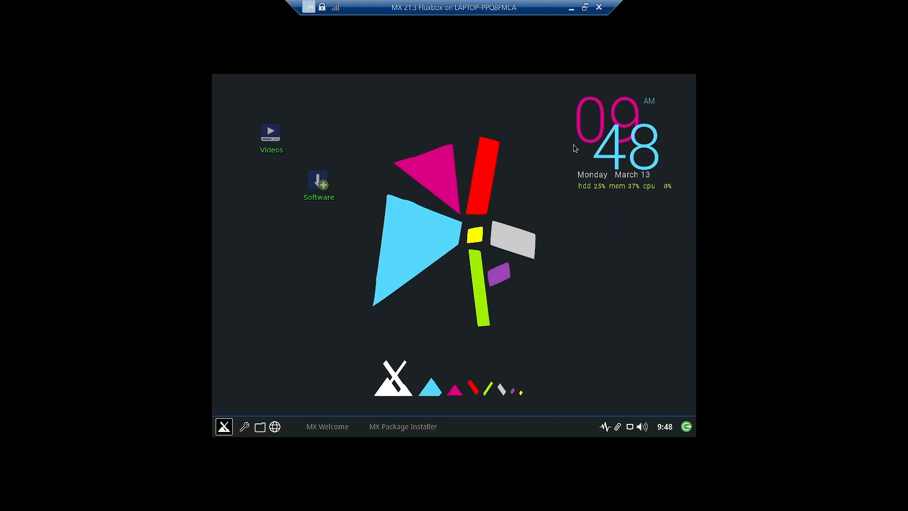
# Start GKrellM System Monitor from Application Finder's installed-applications list
pyautogui.click(224, 427)
pyautogui.scroll(-12, 286, 340)
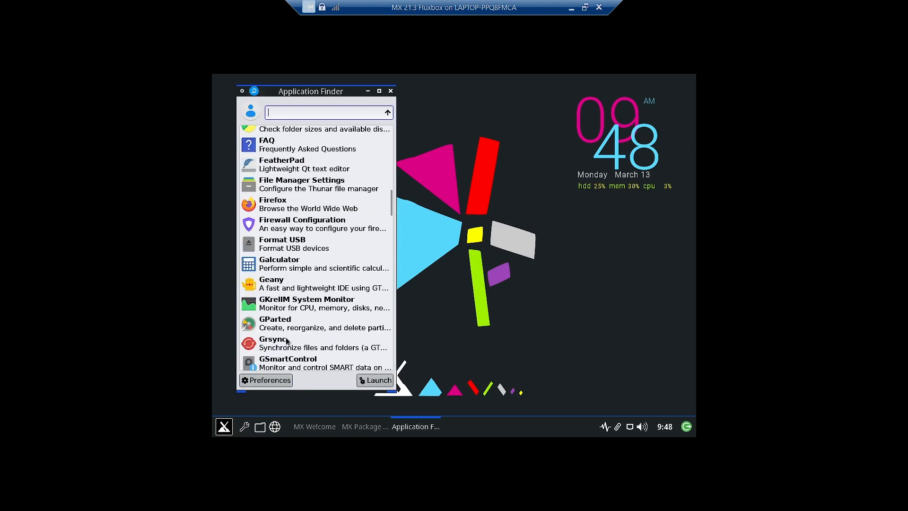
pyautogui.scroll(5, 305, 329)
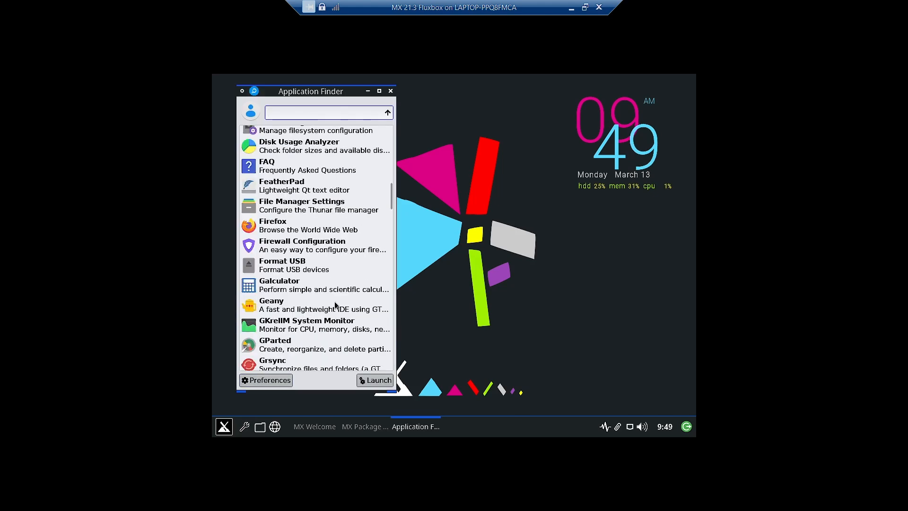
pyautogui.click(301, 329)
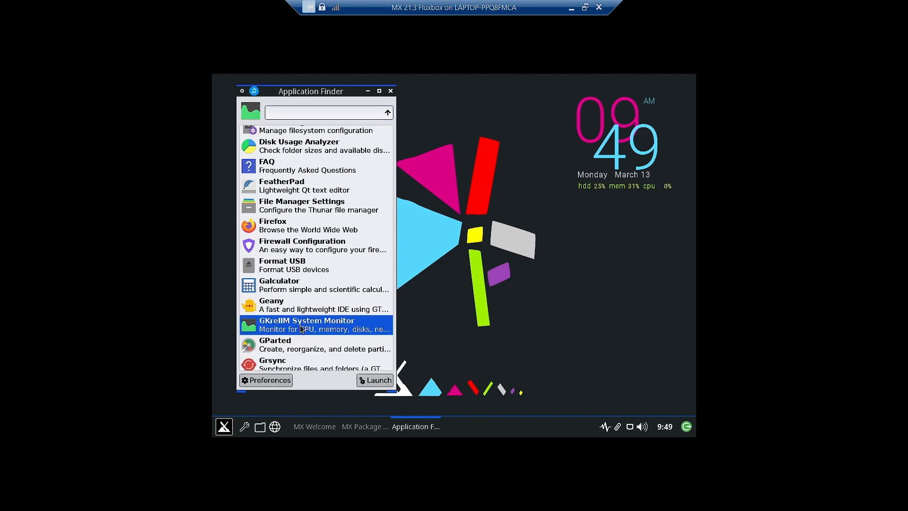
pyautogui.doubleClick(300, 329)
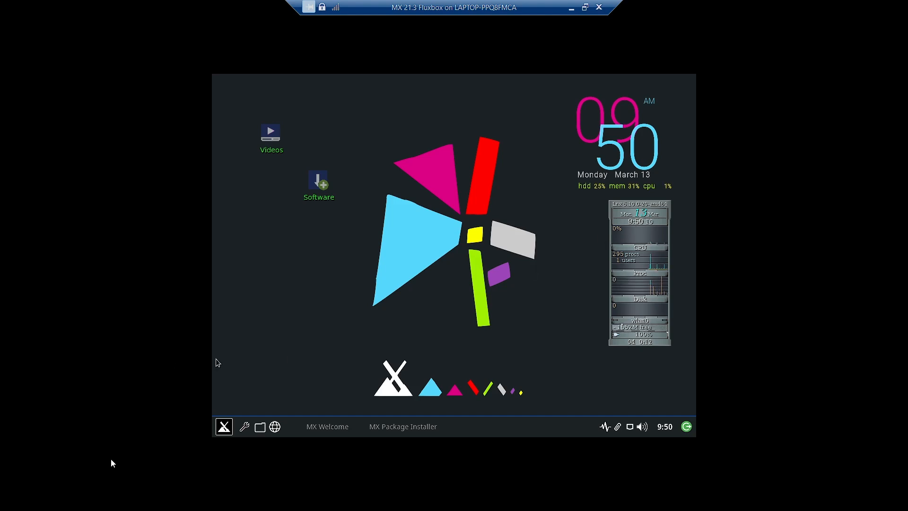
# Open GKrellM configuration and review the CPU, Clock, Sensors, Proc, Disk, Internet, Net, Memory and Mail monitor pages
pyautogui.rightClick(638, 218)
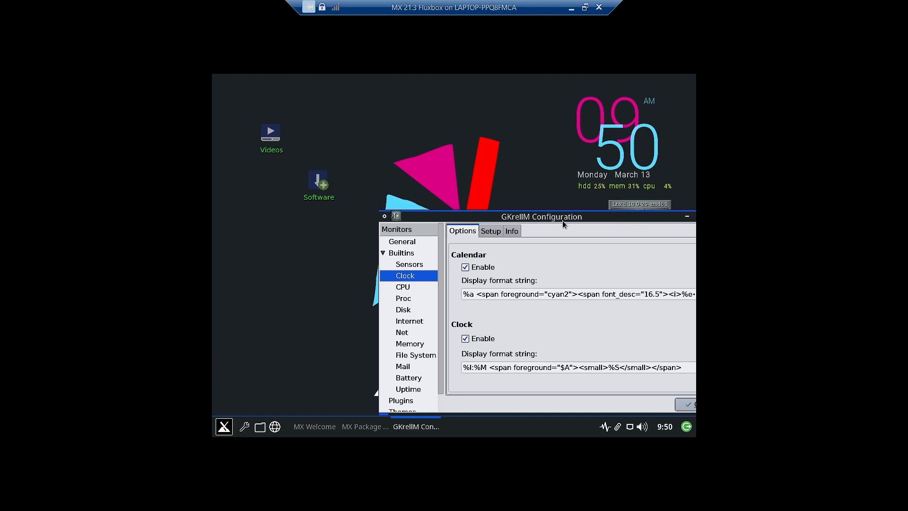
pyautogui.click(403, 287)
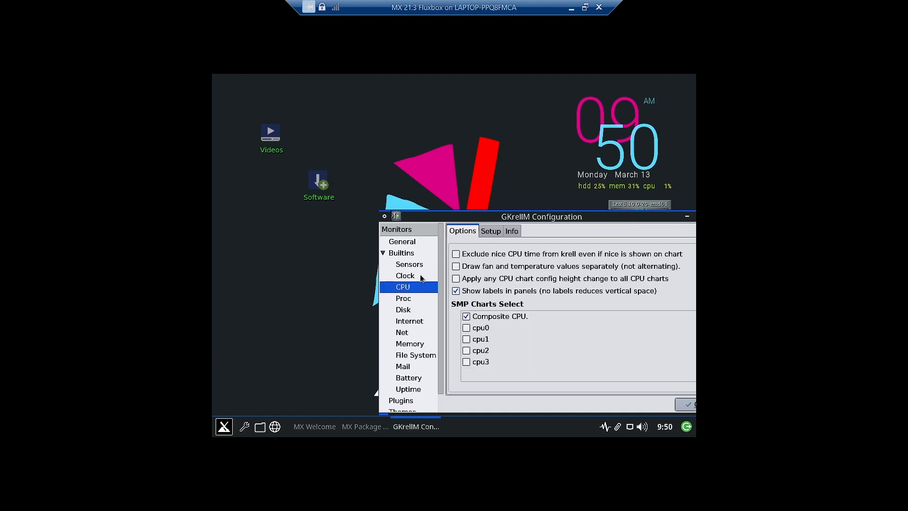
pyautogui.click(409, 279)
pyautogui.click(410, 268)
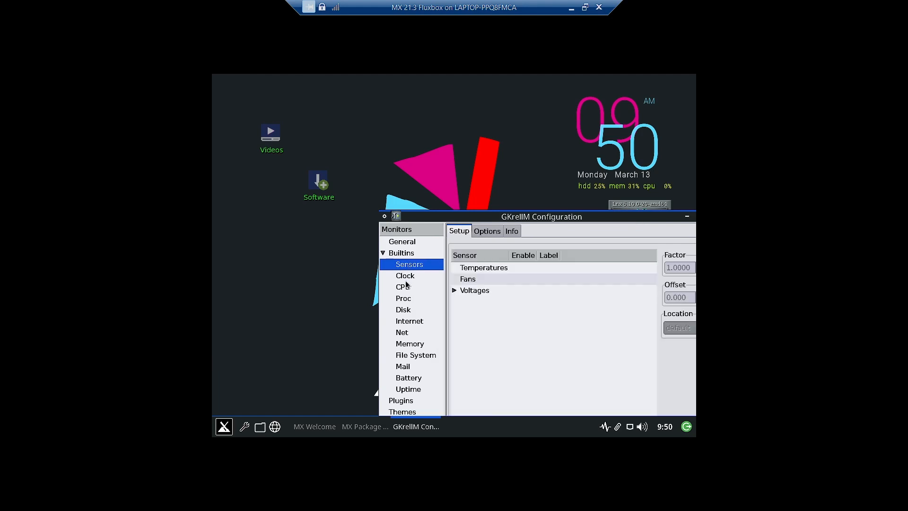
pyautogui.click(407, 278)
pyautogui.click(404, 289)
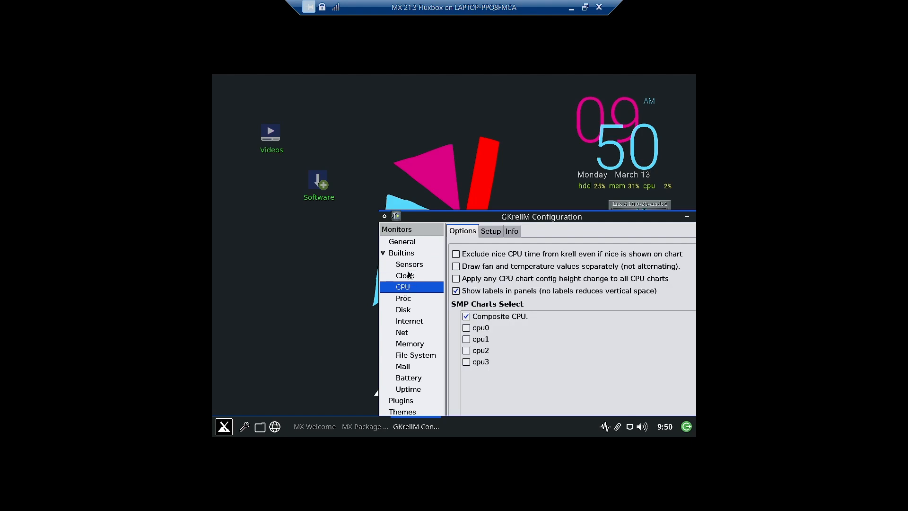
pyautogui.click(409, 301)
pyautogui.click(403, 312)
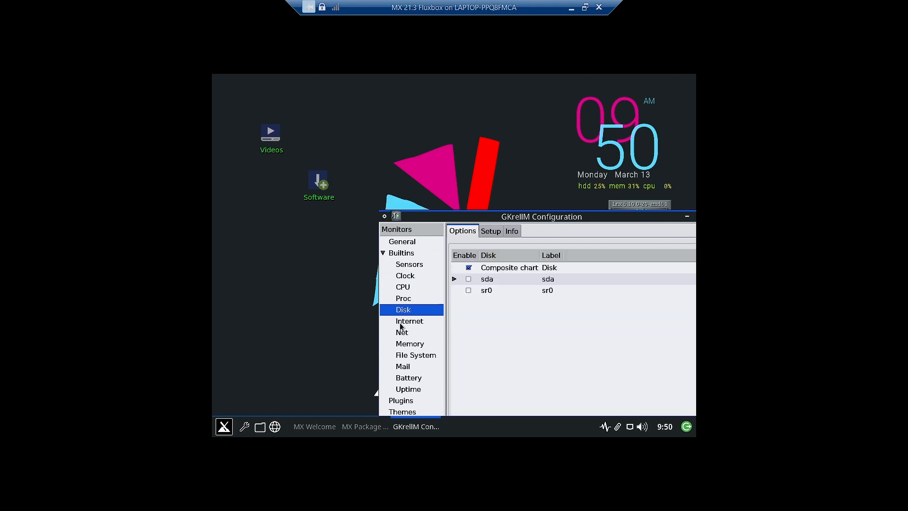
pyautogui.click(400, 325)
pyautogui.click(403, 334)
pyautogui.click(404, 345)
pyautogui.click(405, 357)
# Go through the remaining plugin settings pages to reach the GKrellM Themes list
pyautogui.click(405, 368)
pyautogui.click(405, 378)
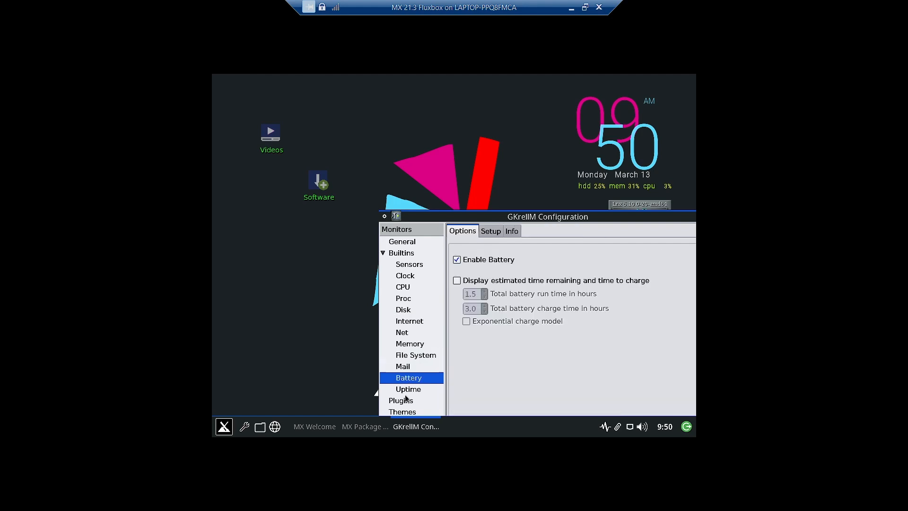
pyautogui.click(403, 391)
pyautogui.click(401, 401)
pyautogui.click(403, 412)
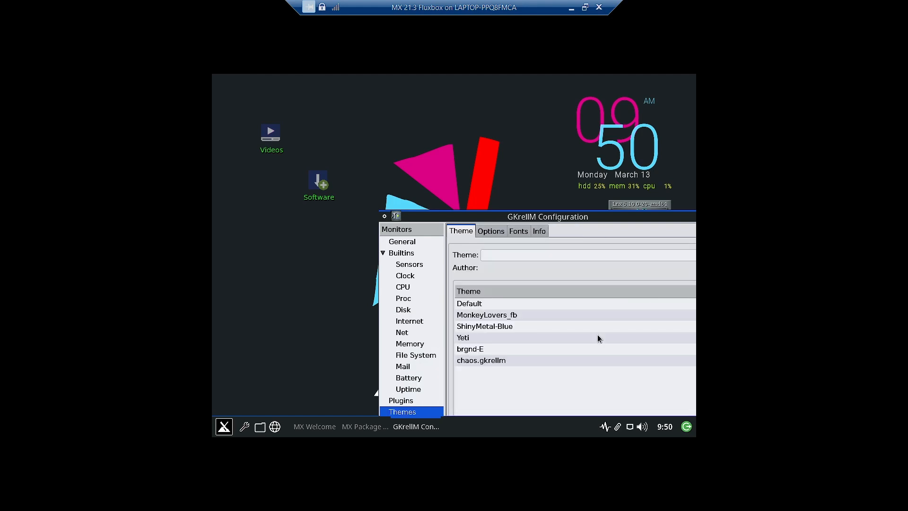
# Move the GKrellM settings window aside, close it, reopen it on the Clock page, and close it again
pyautogui.moveTo(630, 224); pyautogui.dragTo(499, 147)
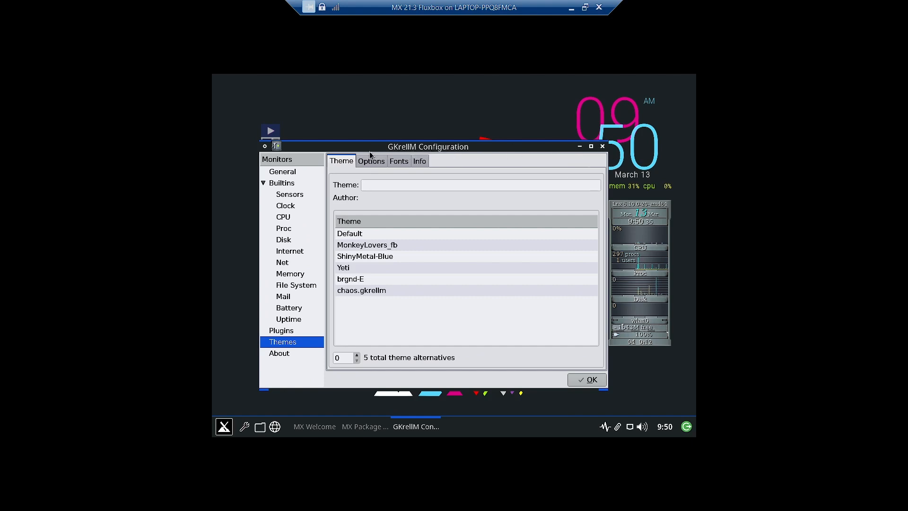
pyautogui.click(602, 147)
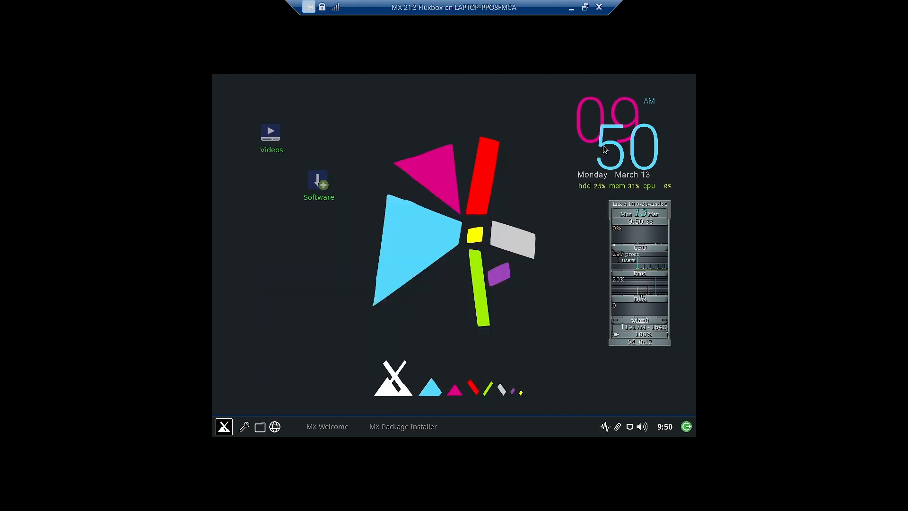
pyautogui.rightClick(653, 208)
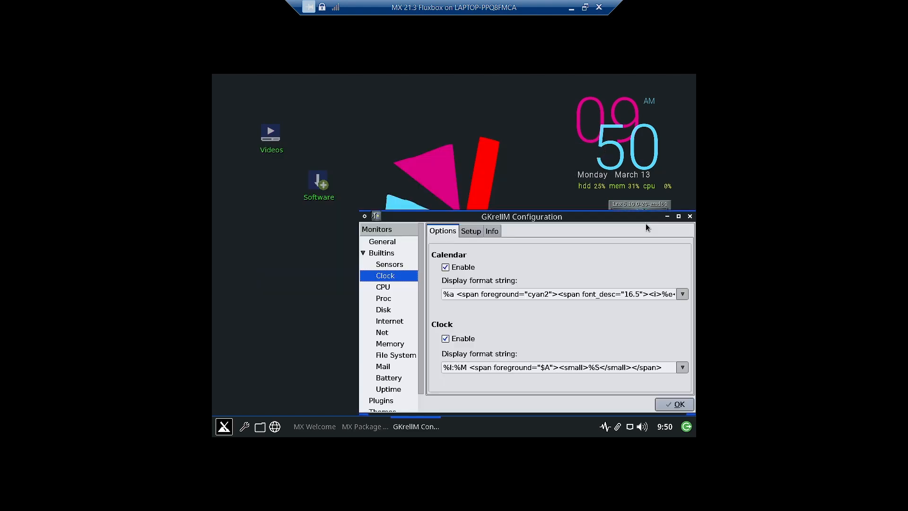
pyautogui.moveTo(552, 216); pyautogui.dragTo(500, 163)
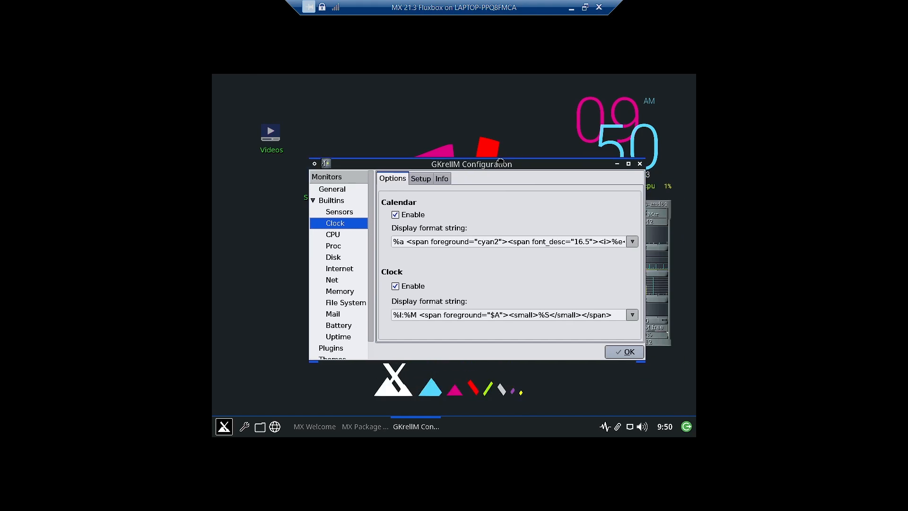
pyautogui.click(640, 164)
# Bring up Application Finder from the X start button and scroll through the installed applications
pyautogui.click(224, 427)
pyautogui.scroll(-10, 319, 300)
pyautogui.scroll(-15, 319, 299)
# Close Application Finder and launch compton from the desktop menu's Accessories
pyautogui.scroll(-15, 322, 304)
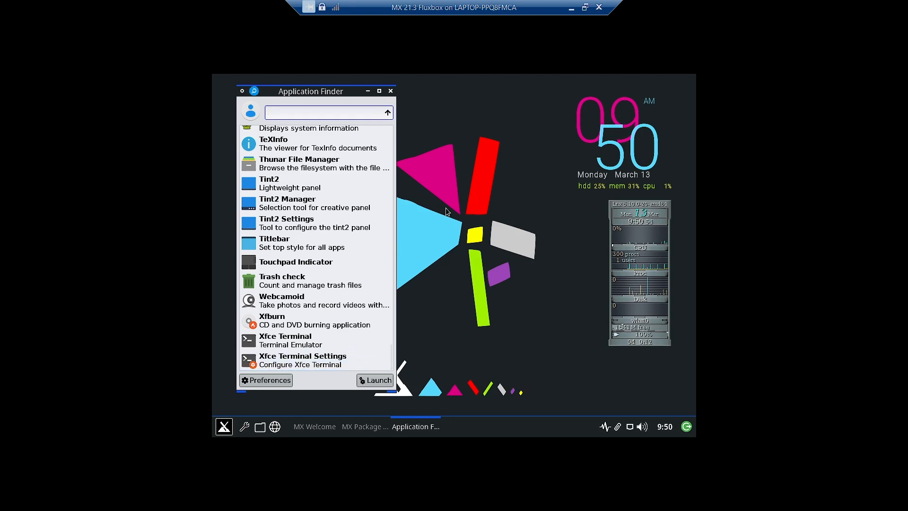
pyautogui.click(390, 91)
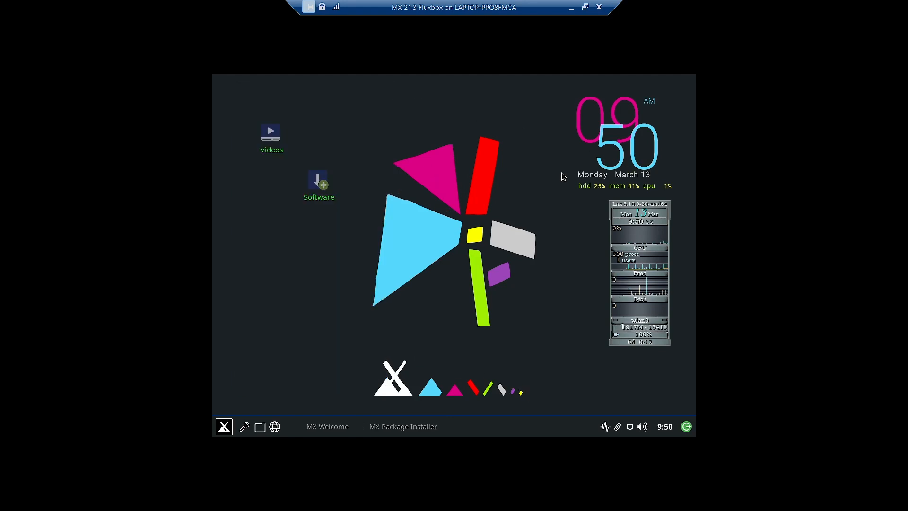
pyautogui.rightClick(250, 201)
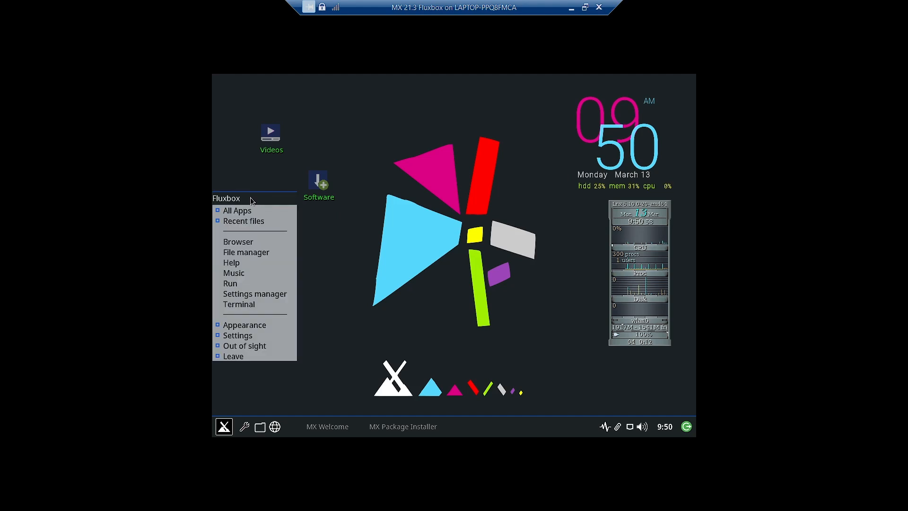
pyautogui.moveTo(252, 211)
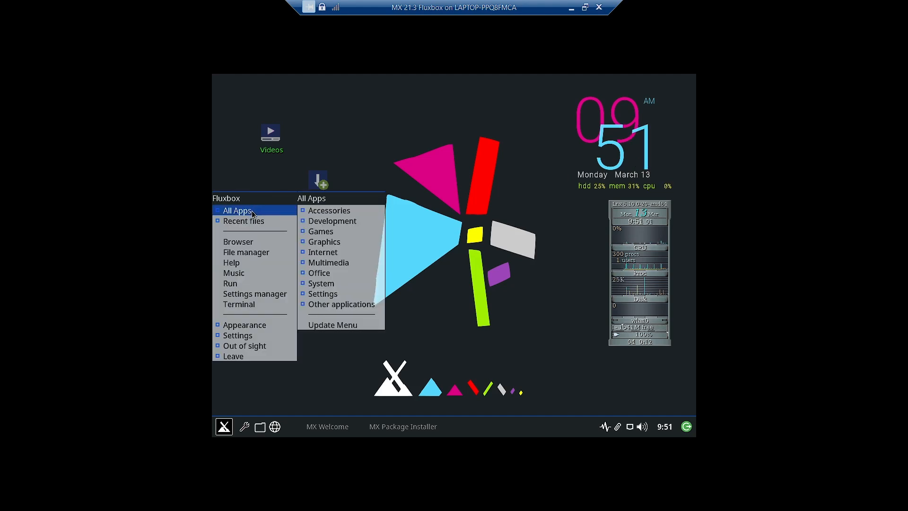
pyautogui.rightClick(255, 245)
pyautogui.moveTo(255, 245)
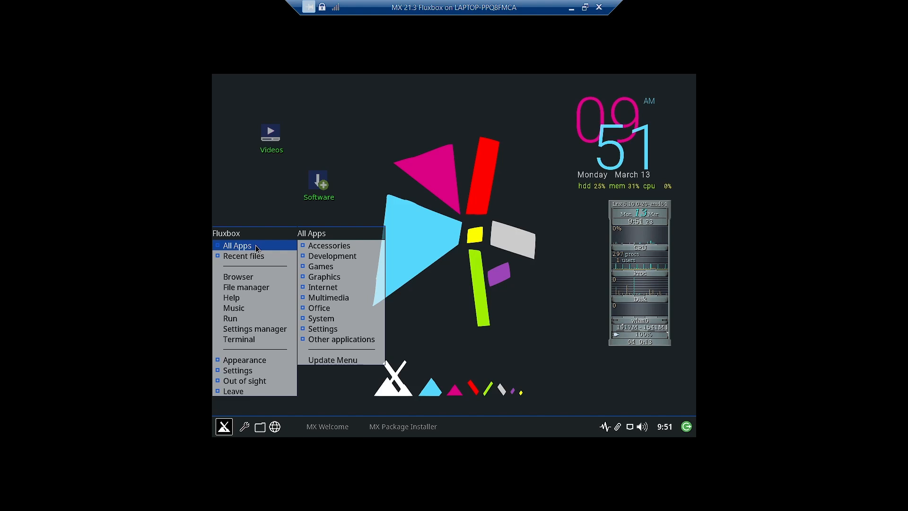
pyautogui.moveTo(312, 250)
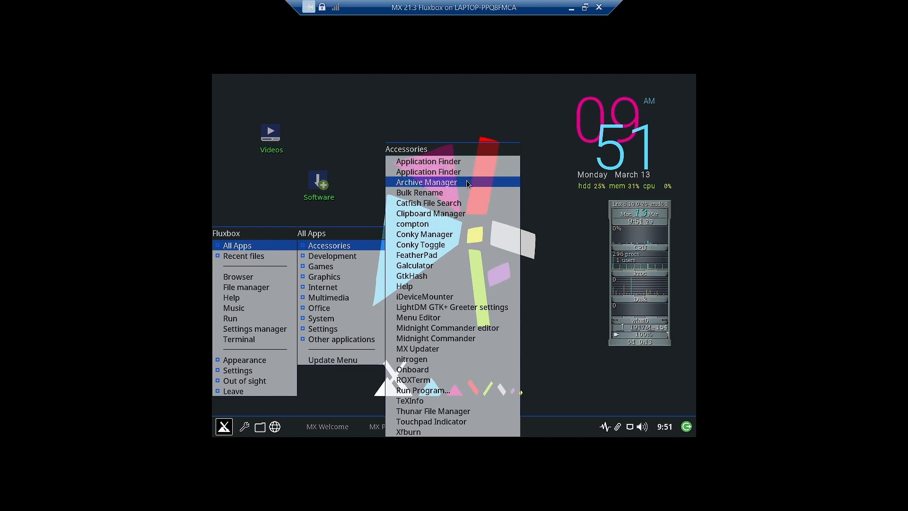
pyautogui.click(448, 225)
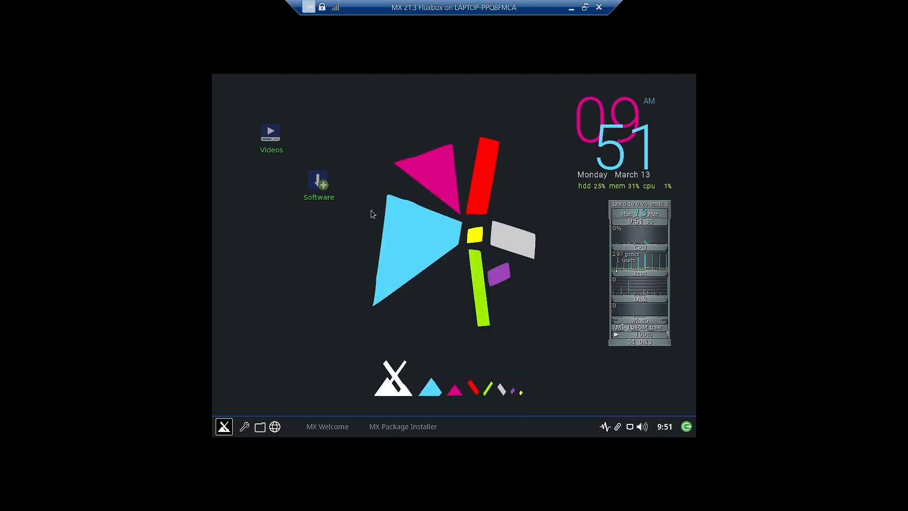
# Launch compton from Accessories a second time
pyautogui.rightClick(254, 237)
pyautogui.moveTo(258, 253)
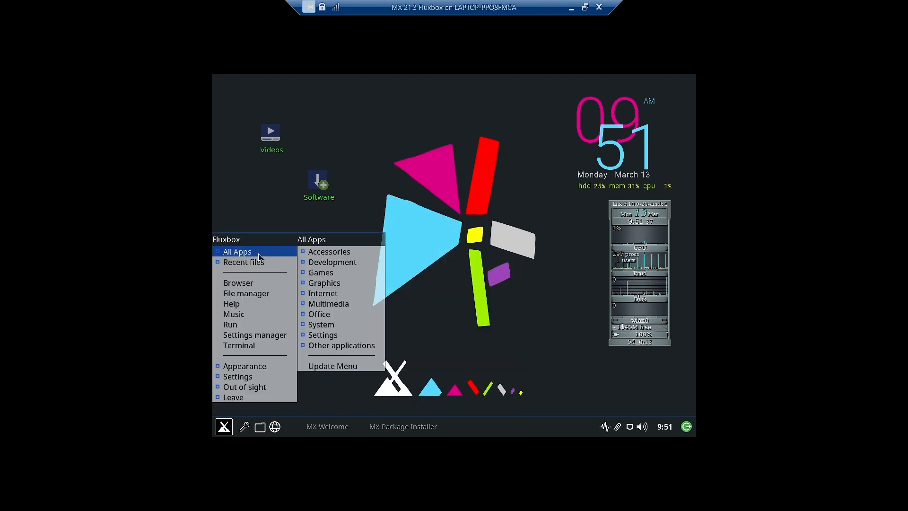
pyautogui.moveTo(336, 251)
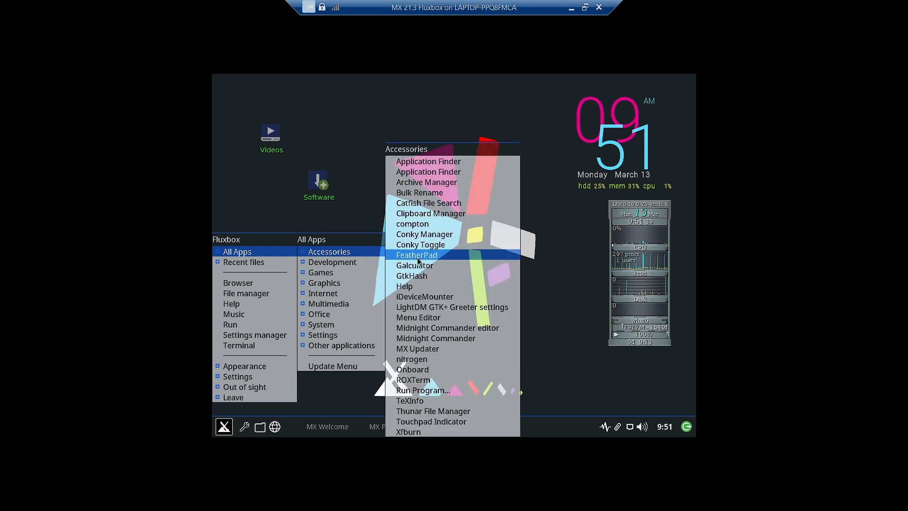
pyautogui.click(453, 224)
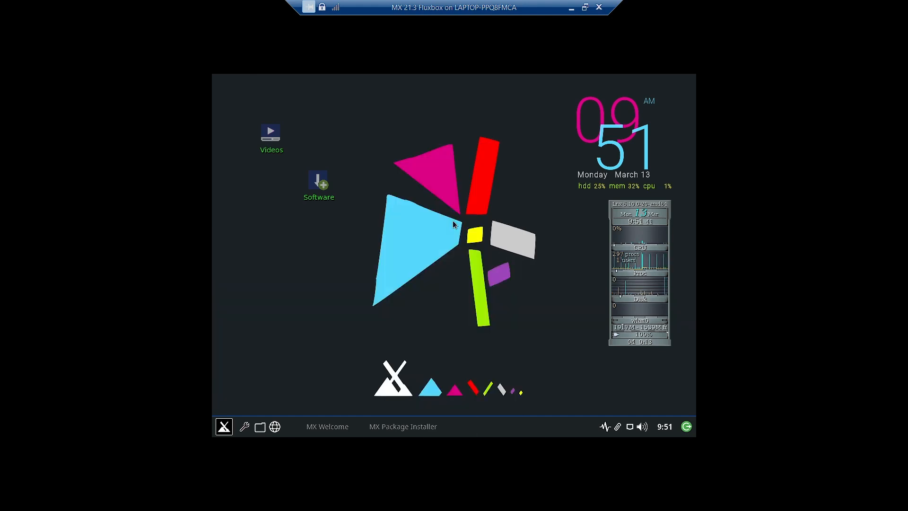
# Open and close Application Finder, then launch Touchpad Indicator from All Apps > Accessories
pyautogui.click(218, 427)
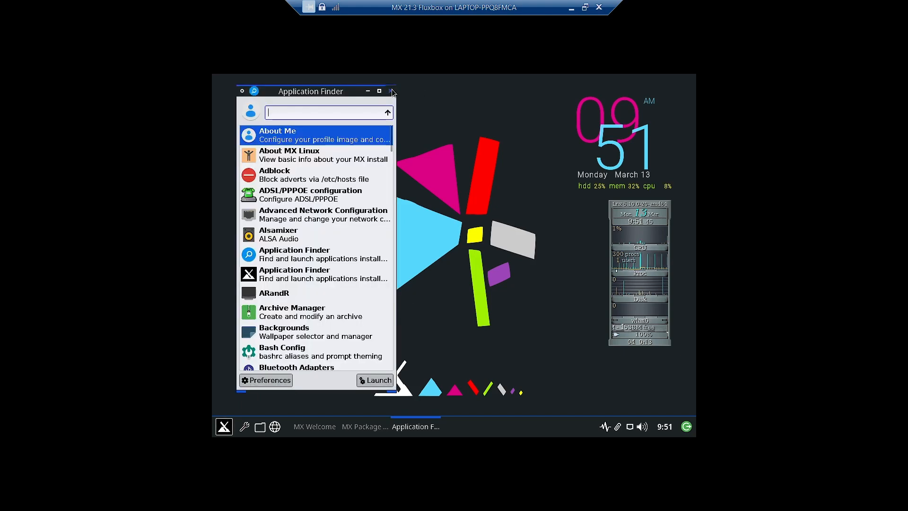
pyautogui.click(391, 91)
pyautogui.rightClick(273, 243)
pyautogui.moveTo(286, 259)
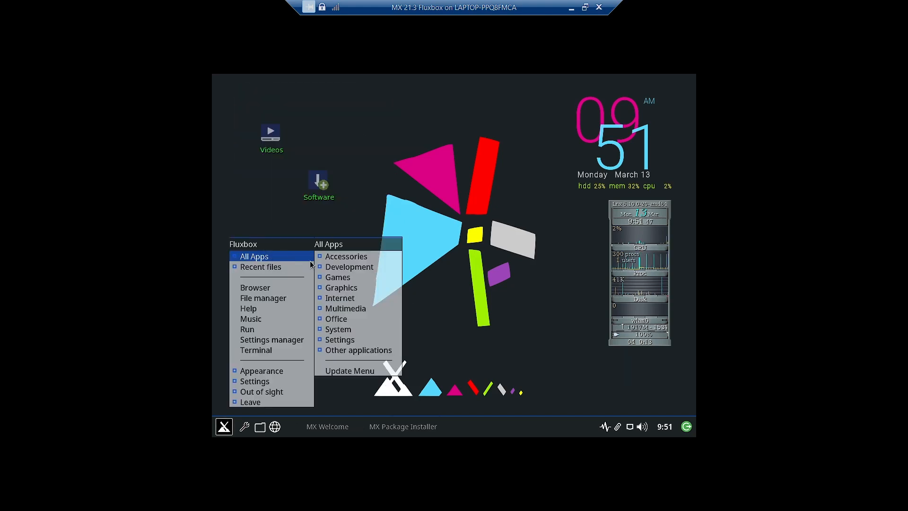
pyautogui.moveTo(350, 256)
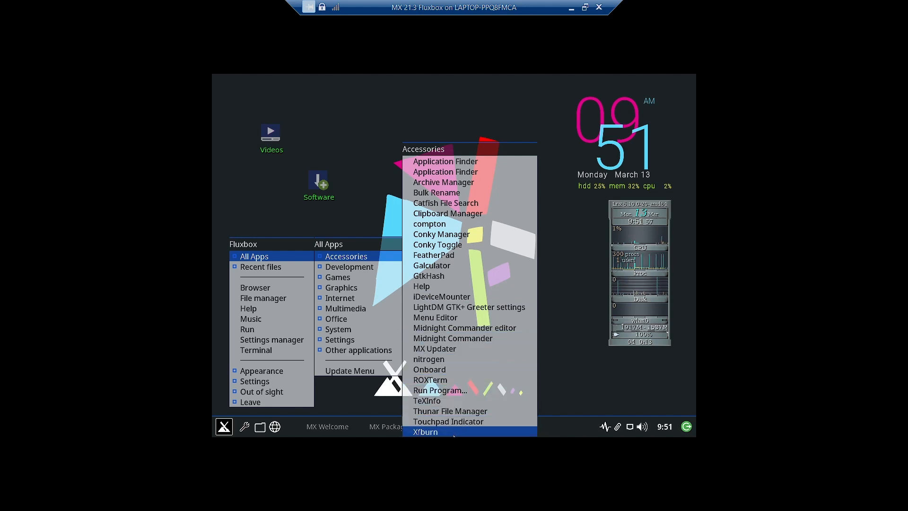
pyautogui.click(462, 421)
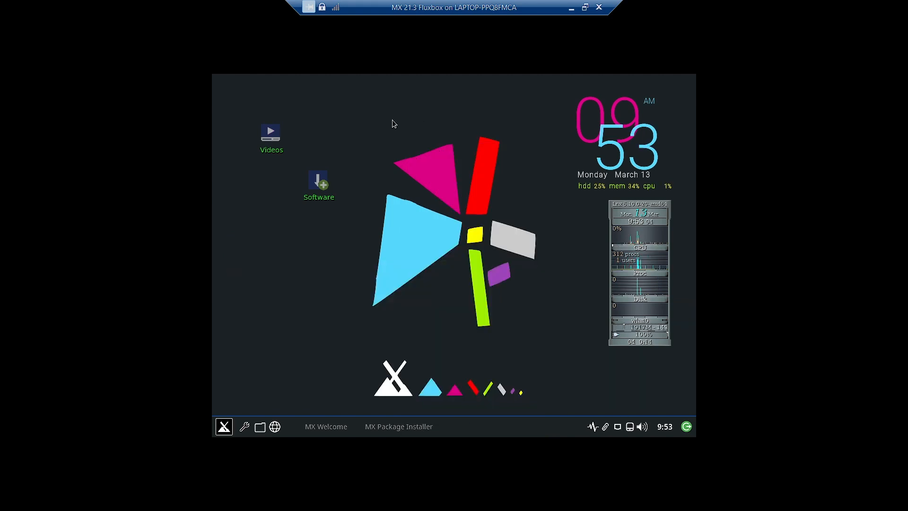
# Launch MX Network Assistant from the desktop menu's All Apps > Internet
pyautogui.rightClick(347, 128)
pyautogui.moveTo(348, 143)
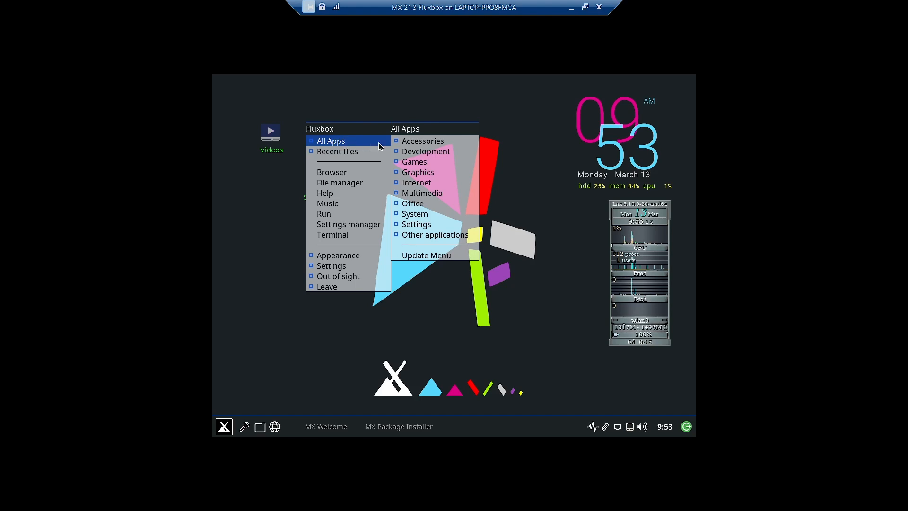
pyautogui.moveTo(423, 145)
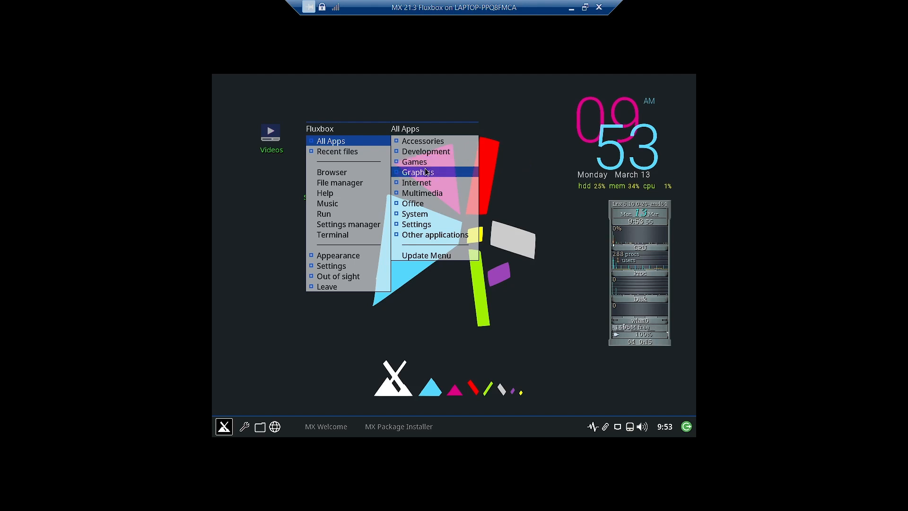
pyautogui.moveTo(431, 174)
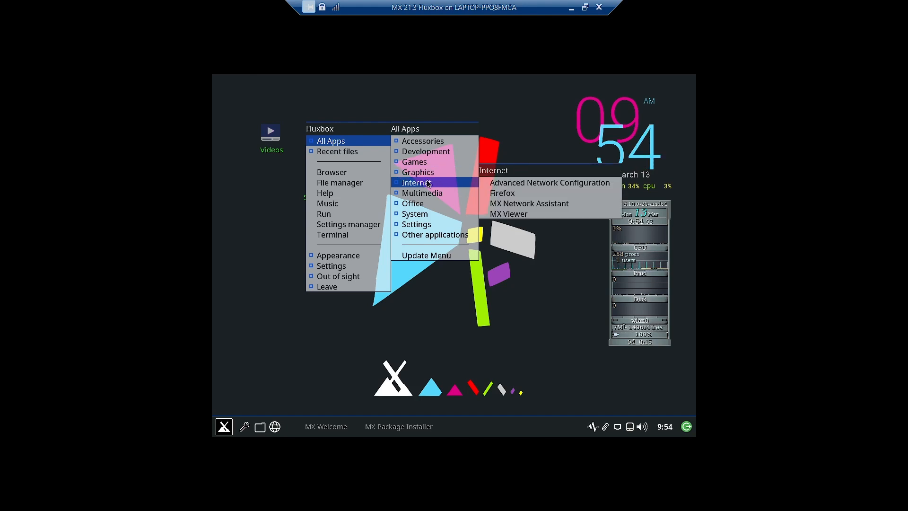
pyautogui.click(504, 206)
# Authenticate with the account password and review Status and Linux drivers (hv_netvsc loaded, Broadcom blocked)
pyautogui.write('*****')
pyautogui.press('Return')
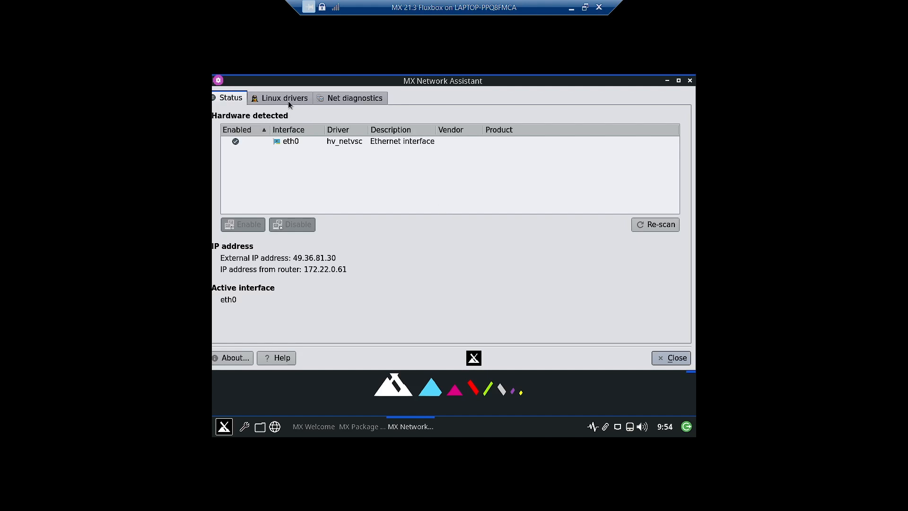
pyautogui.click(288, 100)
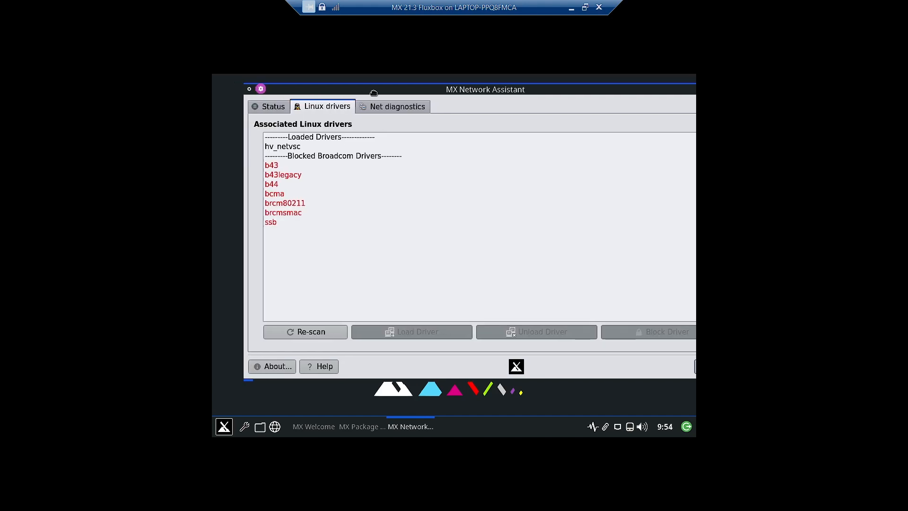
pyautogui.click(262, 111)
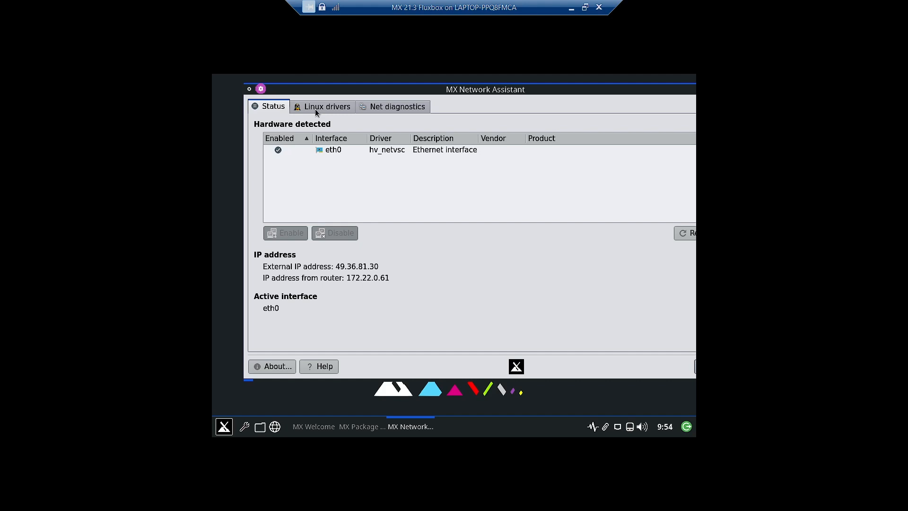
pyautogui.click(320, 109)
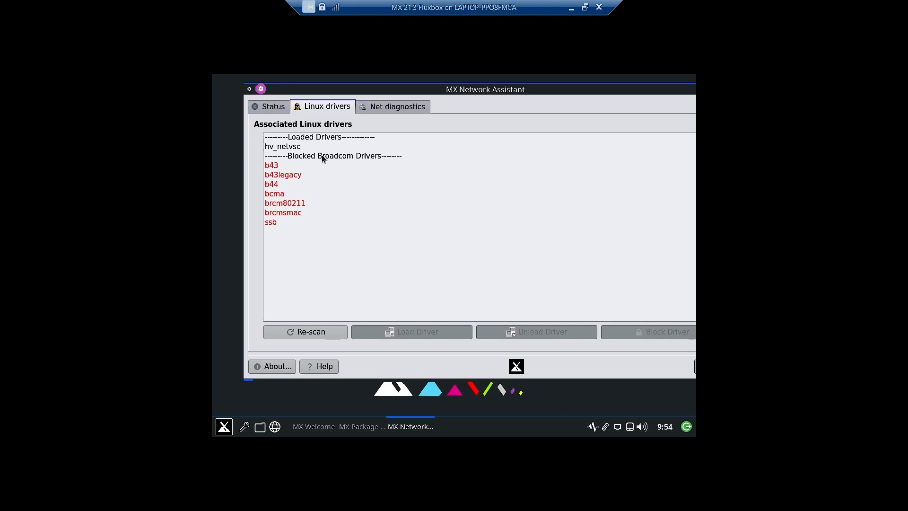
# Check the Net diagnostics ping and traceroute page, return to Status, then close the assistant
pyautogui.click(405, 108)
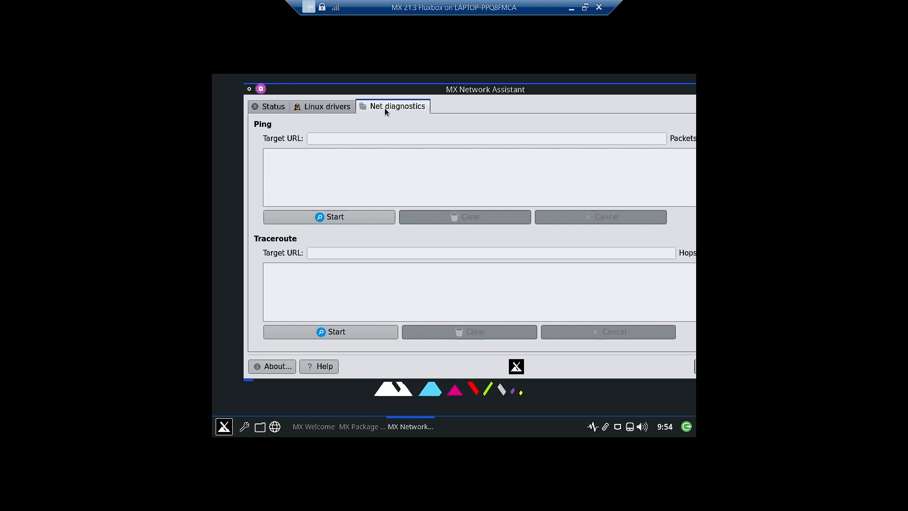
pyautogui.click(267, 108)
pyautogui.moveTo(620, 92); pyautogui.dragTo(524, 83)
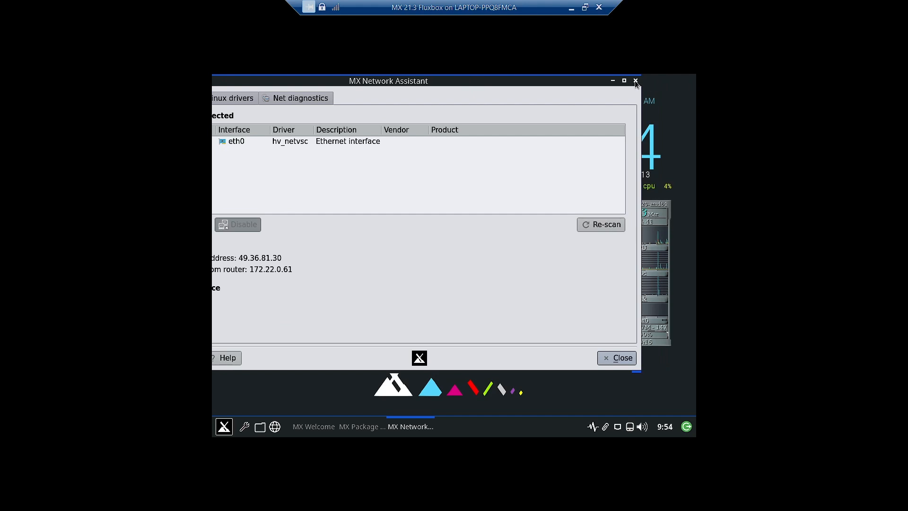
pyautogui.click(635, 80)
# Launch MX Viewer from the desktop menu and scroll down the DuckDuckGo page
pyautogui.rightClick(470, 144)
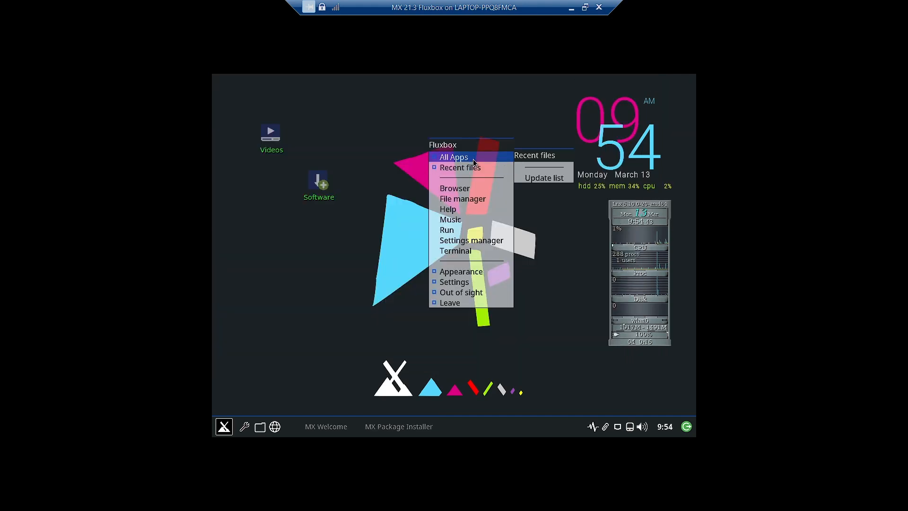
pyautogui.moveTo(474, 155)
pyautogui.moveTo(538, 199)
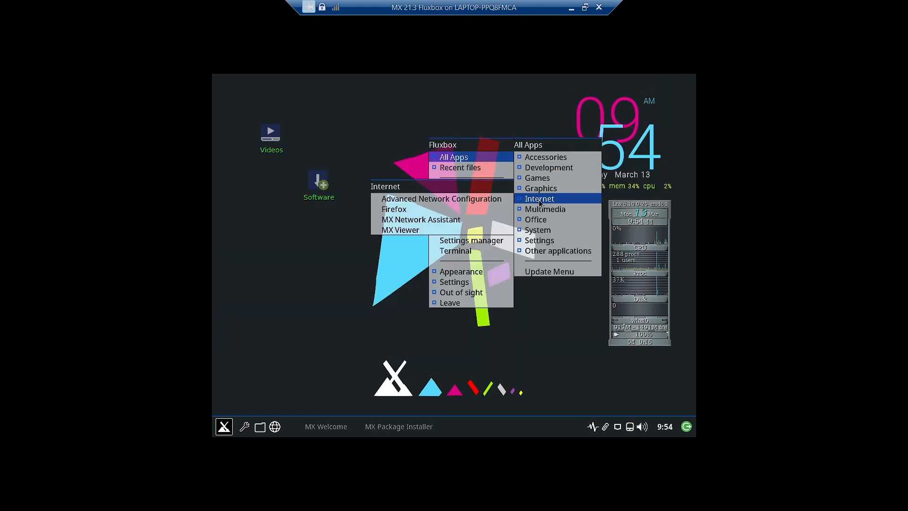
pyautogui.click(463, 230)
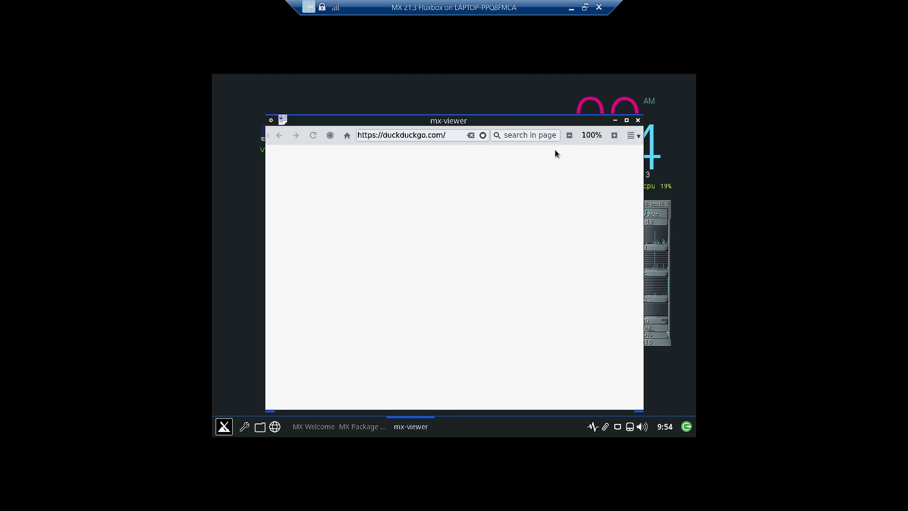
pyautogui.scroll(-5, 522, 254)
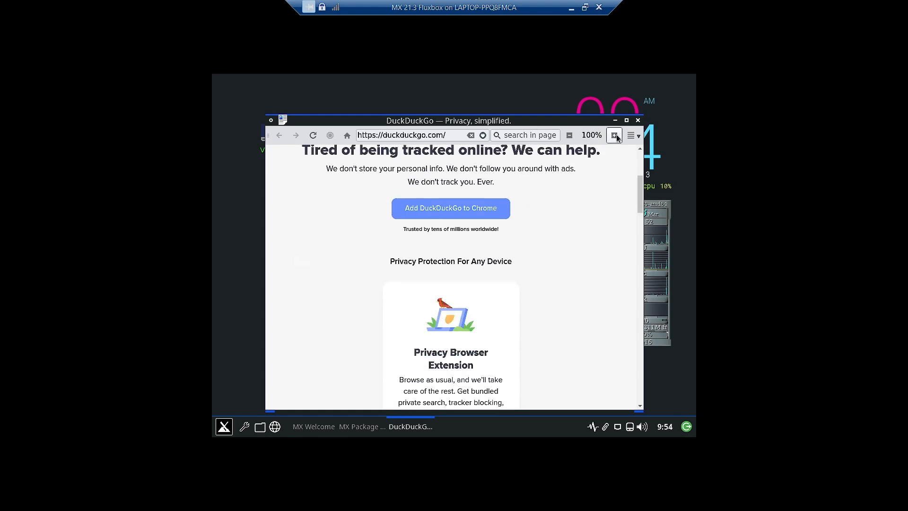
# Read the browser's About notes, dismiss them, and close the DuckDuckGo window
pyautogui.click(630, 136)
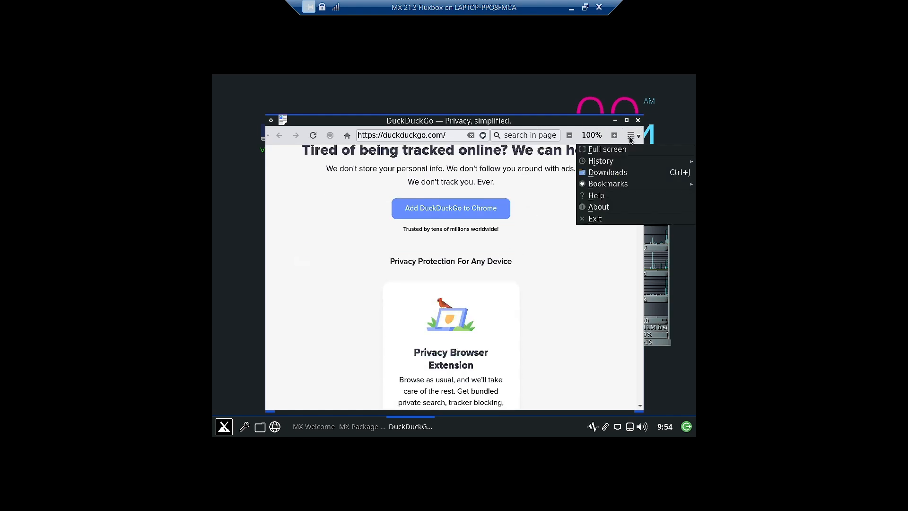
pyautogui.click(600, 206)
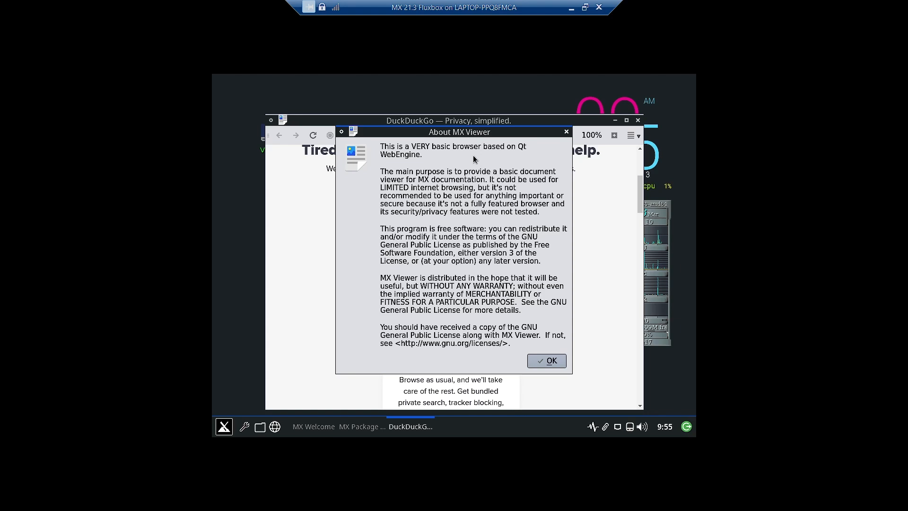
pyautogui.click(567, 132)
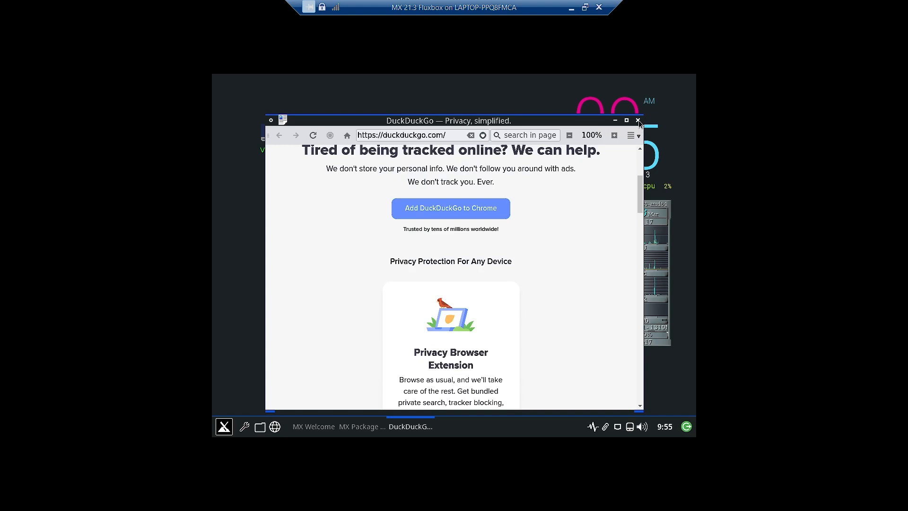
pyautogui.click(638, 121)
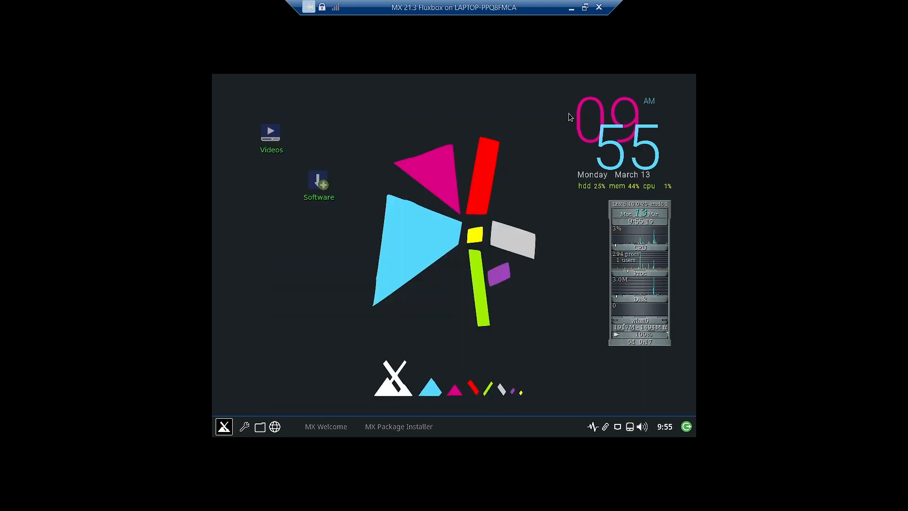
# Launch MX Comfort from the desktop menu's All Apps > System list
pyautogui.rightClick(384, 135)
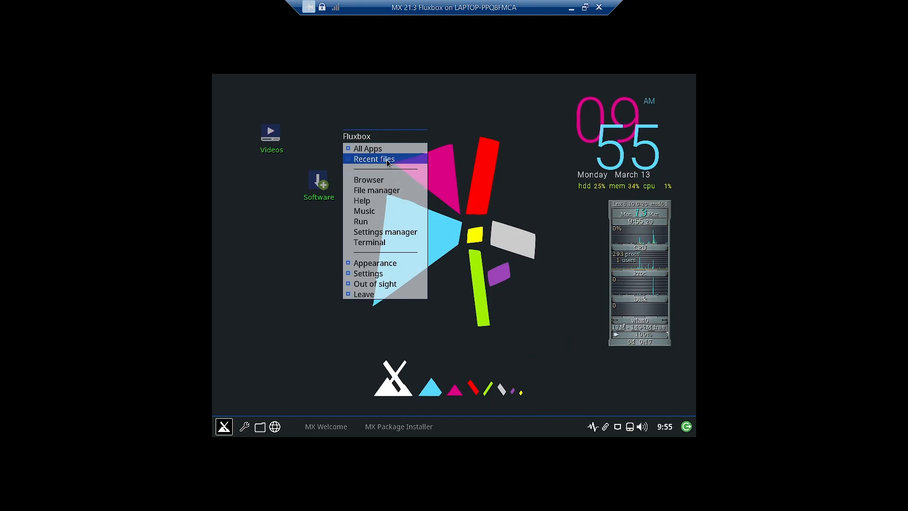
pyautogui.moveTo(388, 148)
pyautogui.moveTo(480, 201)
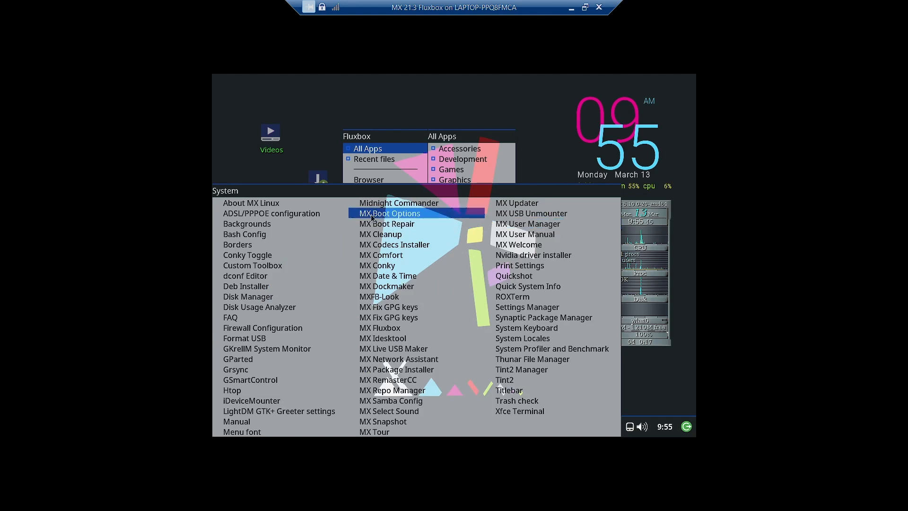
pyautogui.press('Down')
pyautogui.press('Down')
pyautogui.press('Down')
pyautogui.press('Down')
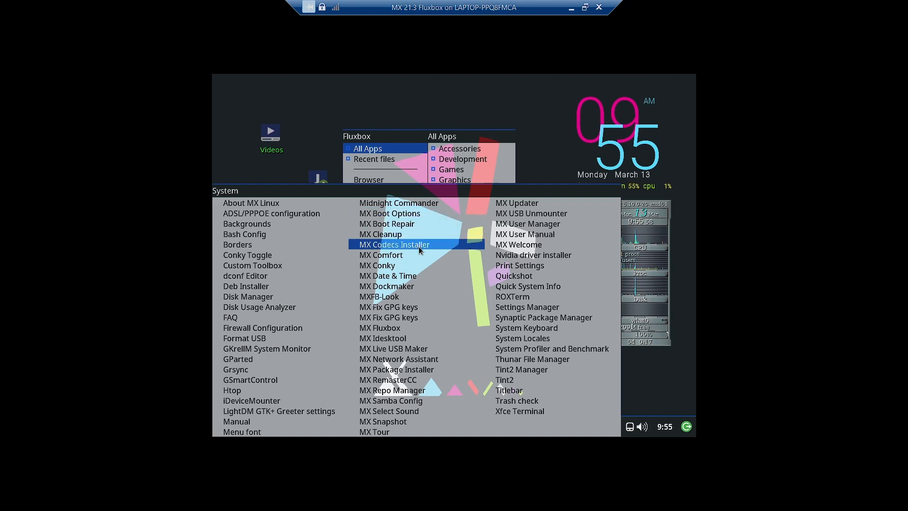
pyautogui.click(398, 255)
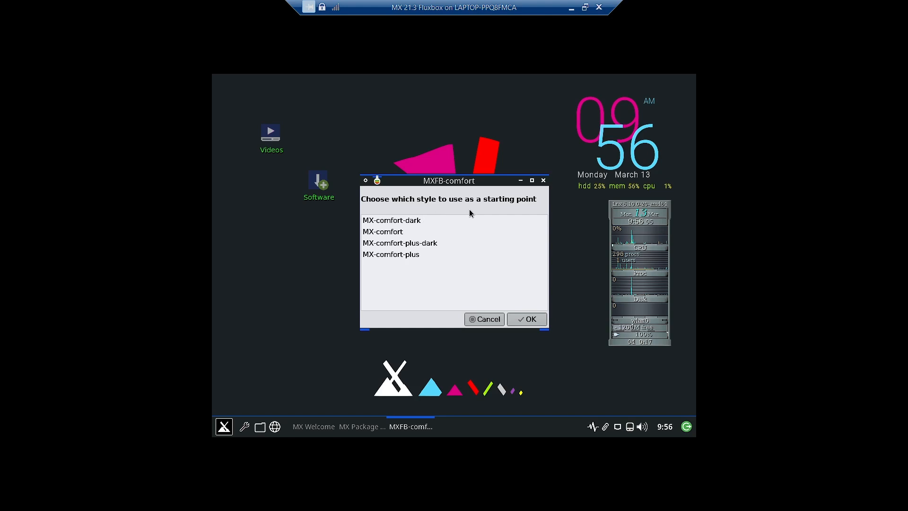
# Start from the MX-comfort-dark style, then close the colour editor without saving
pyautogui.click(410, 221)
pyautogui.click(521, 320)
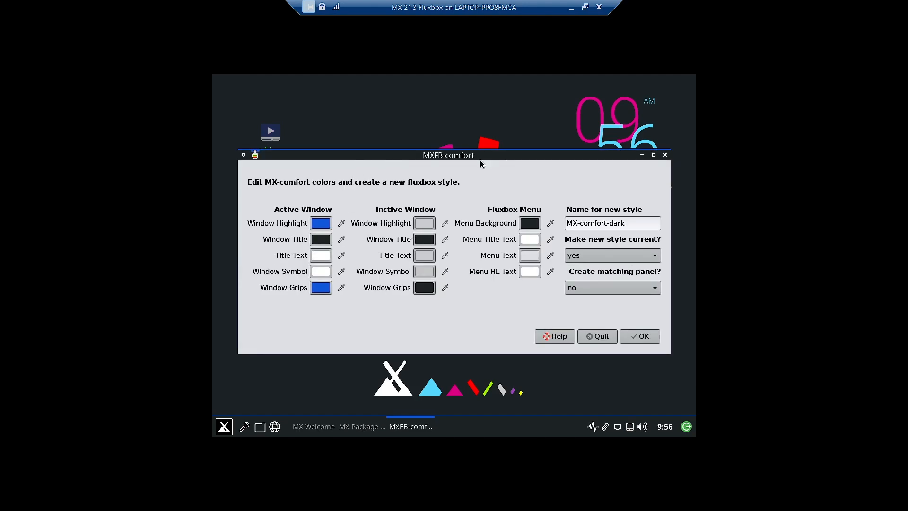
pyautogui.click(666, 155)
# Launch MXFB-Look from All Apps > System and shift its dialog slightly left
pyautogui.rightClick(385, 120)
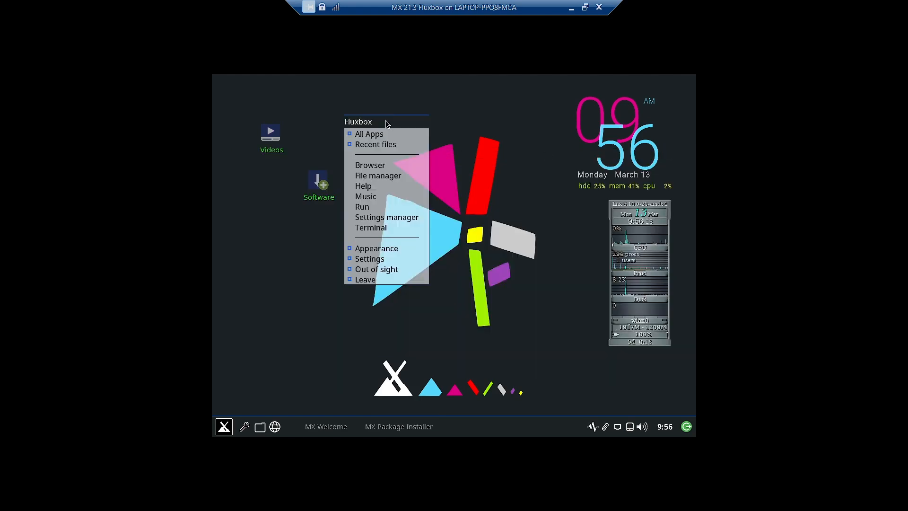
pyautogui.moveTo(388, 134)
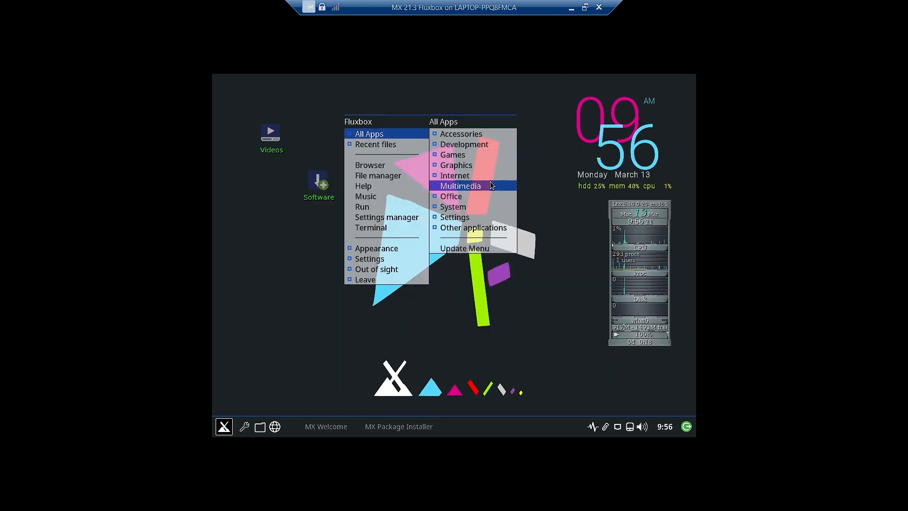
pyautogui.moveTo(487, 206)
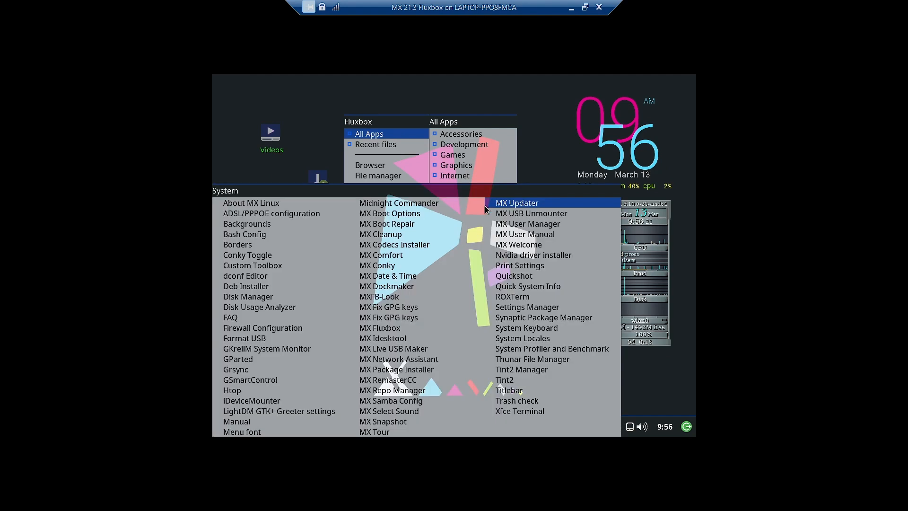
pyautogui.click(411, 297)
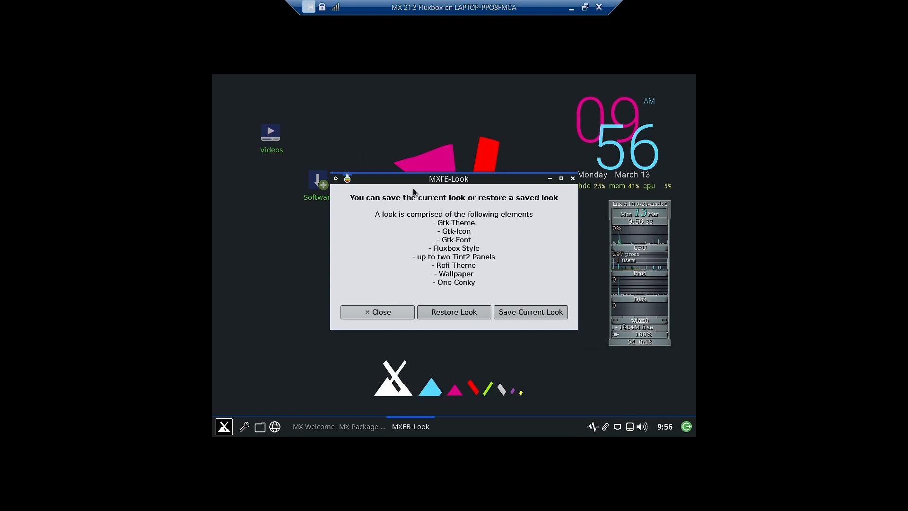
pyautogui.moveTo(429, 181); pyautogui.dragTo(386, 180)
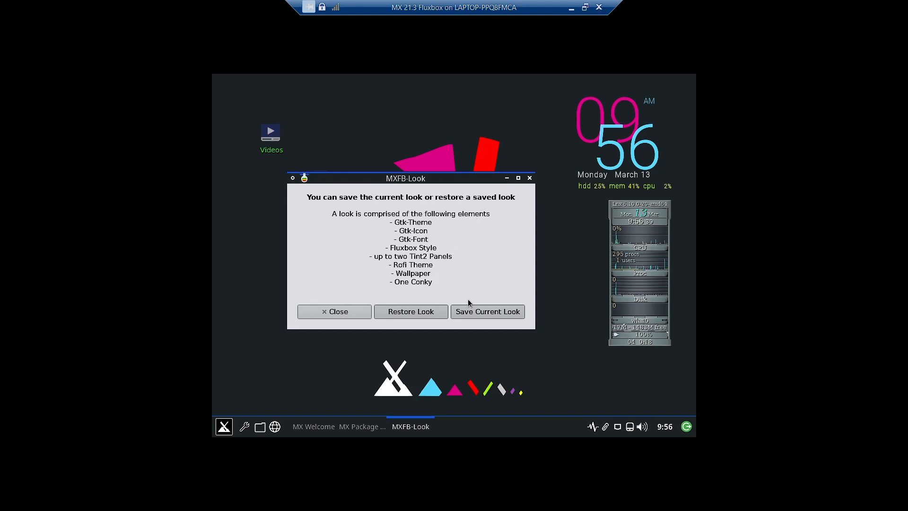
# Rename New-Look-Name to Default-Look-FX, save the look, acknowledge the confirmation and close MXFB-Look
pyautogui.click(478, 311)
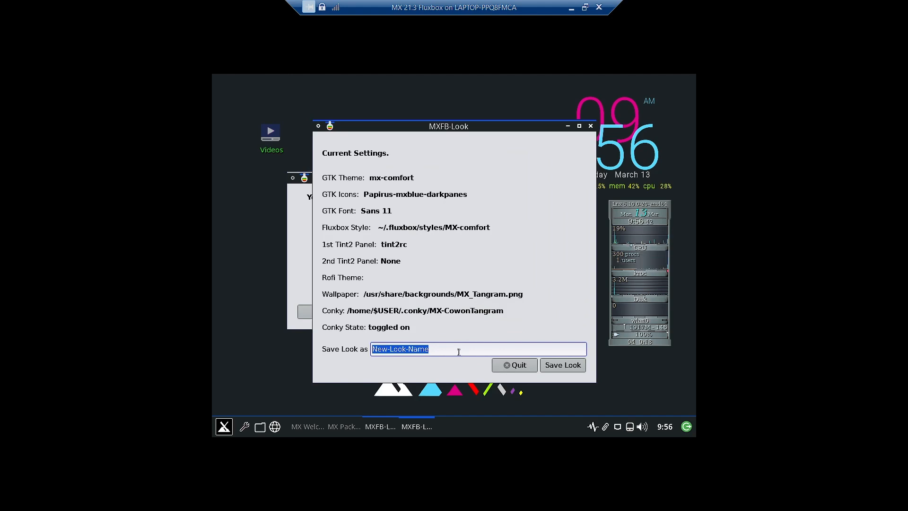
pyautogui.click(388, 349)
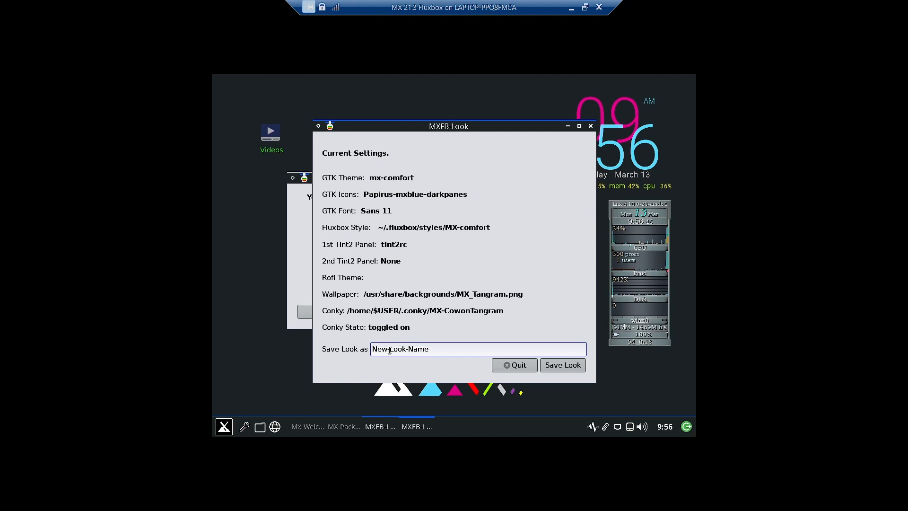
pyautogui.press('BackSpace')
pyautogui.press('BackSpace')
pyautogui.press('BackSpace')
pyautogui.write('Default')
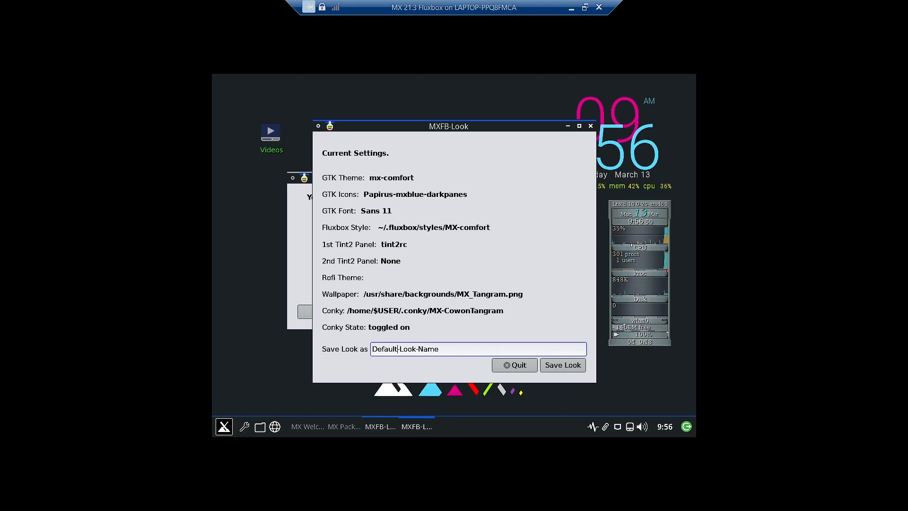
pyautogui.press('BackSpace')
pyautogui.press('BackSpace')
pyautogui.press('BackSpace')
pyautogui.press('BackSpace')
pyautogui.write('FX')
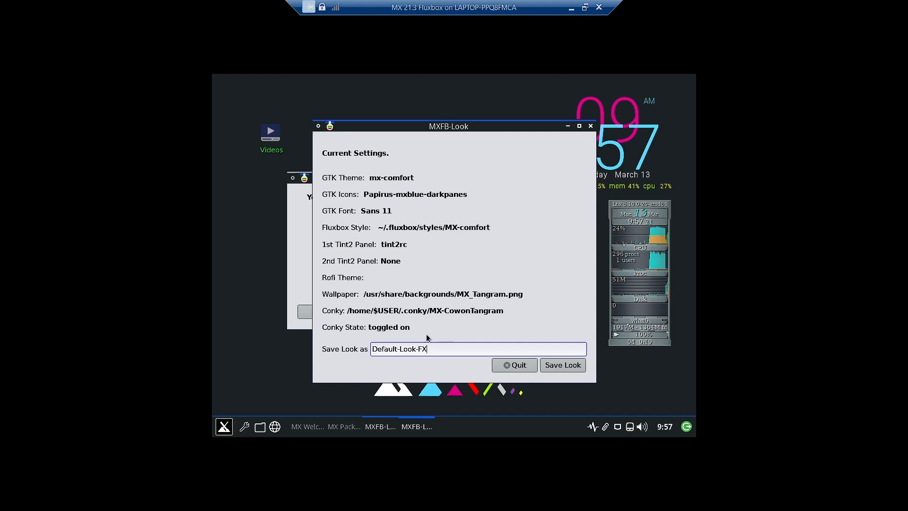
pyautogui.click(563, 365)
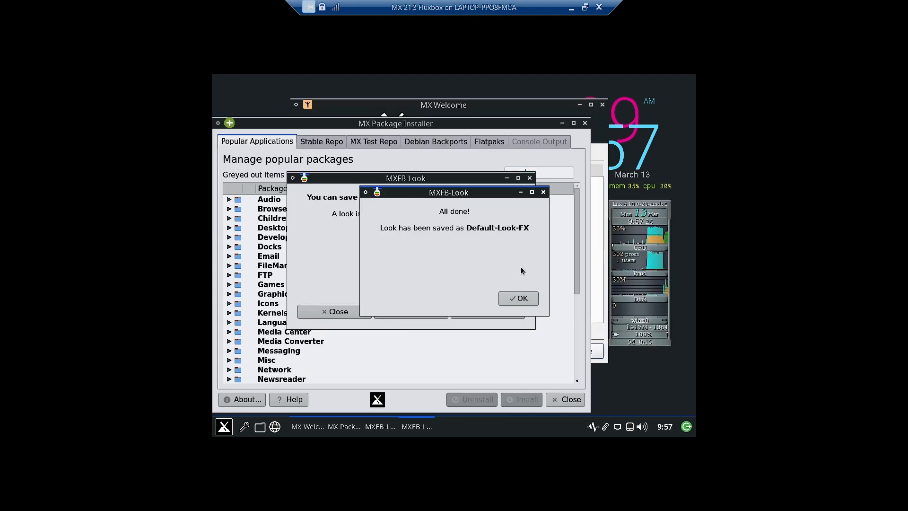
pyautogui.click(519, 298)
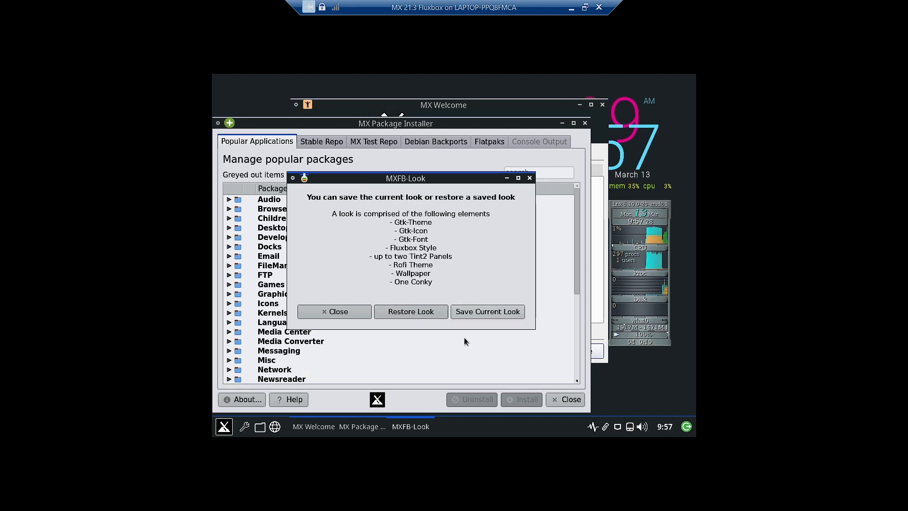
pyautogui.click(341, 316)
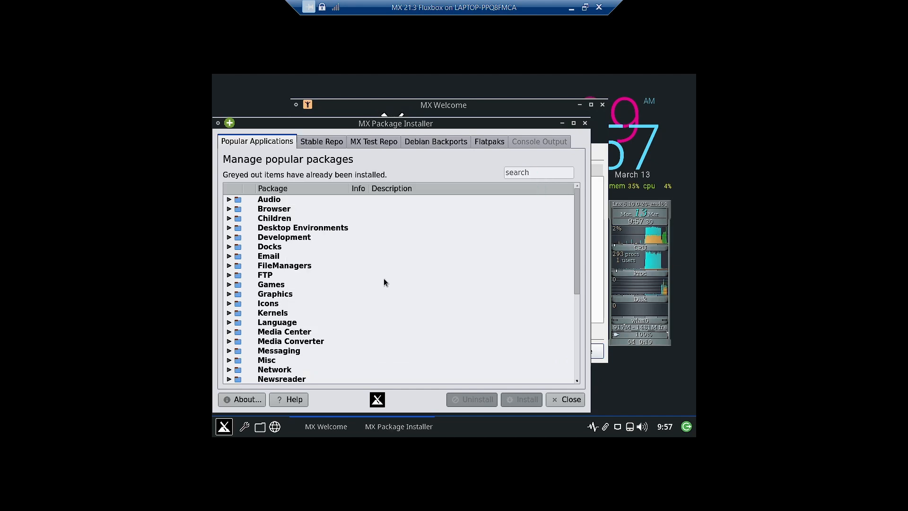
# Minimize MX Package Installer, close MX Welcome, and open the desktop menu's All Apps > System list
pyautogui.click(562, 123)
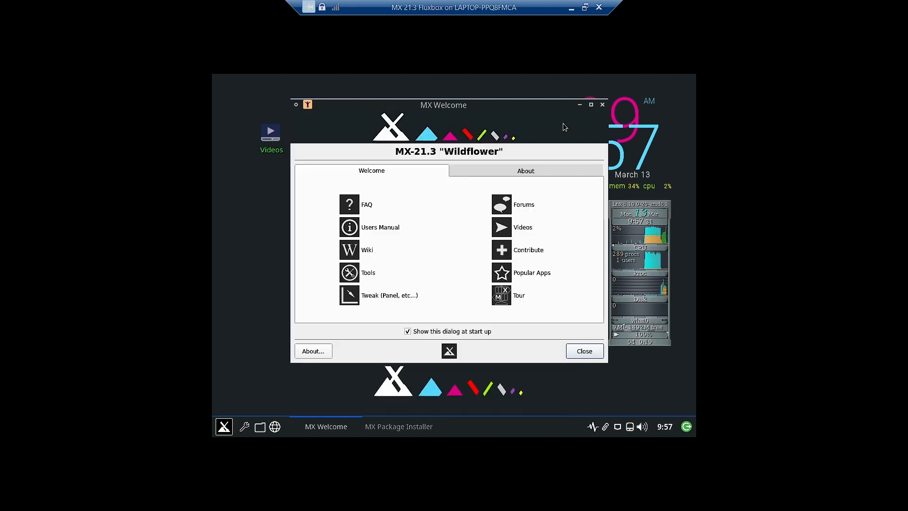
pyautogui.click(603, 104)
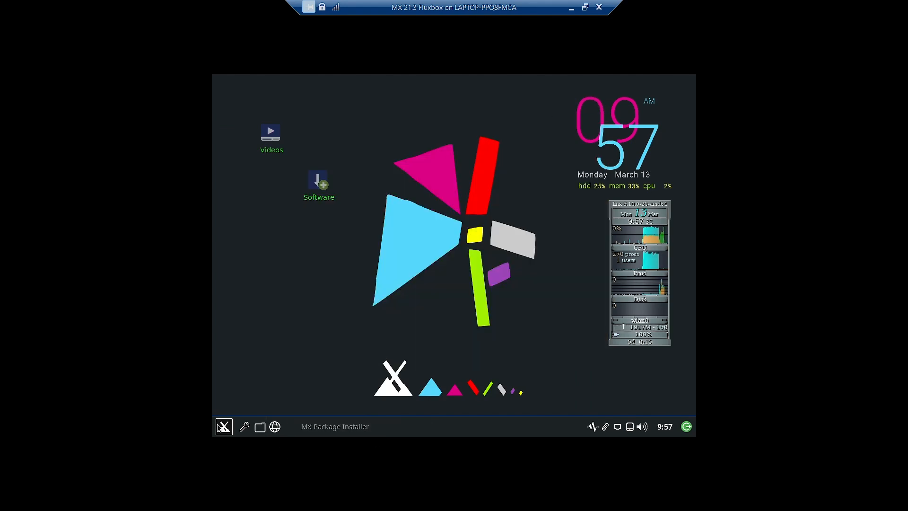
pyautogui.rightClick(279, 290)
pyautogui.moveTo(287, 286)
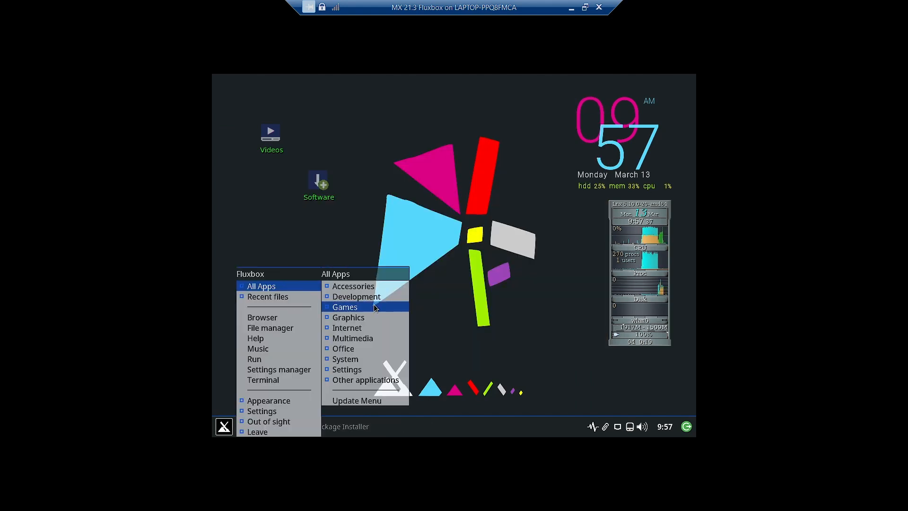
pyautogui.moveTo(372, 337)
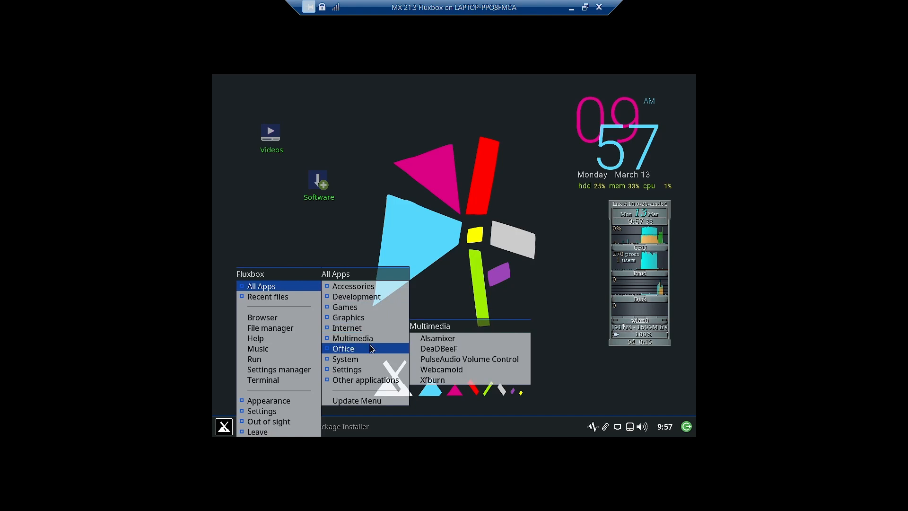
pyautogui.moveTo(369, 358)
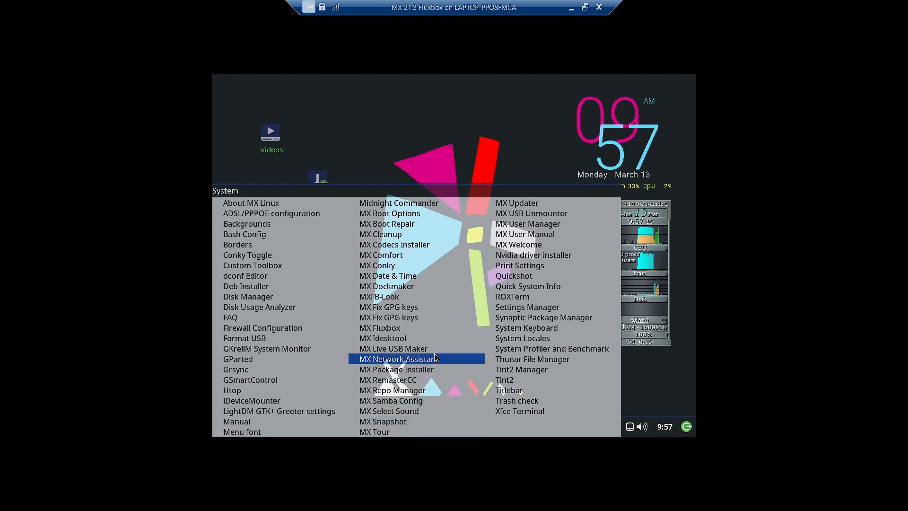
# Launch MX RemasterCC from the System menu, review its Persistence and Remaster options, then close it
pyautogui.click(414, 383)
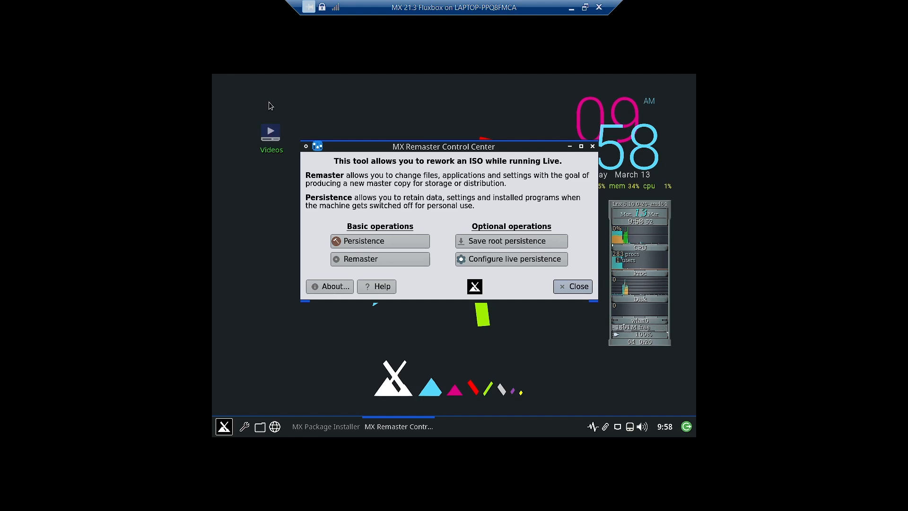
pyautogui.click(592, 147)
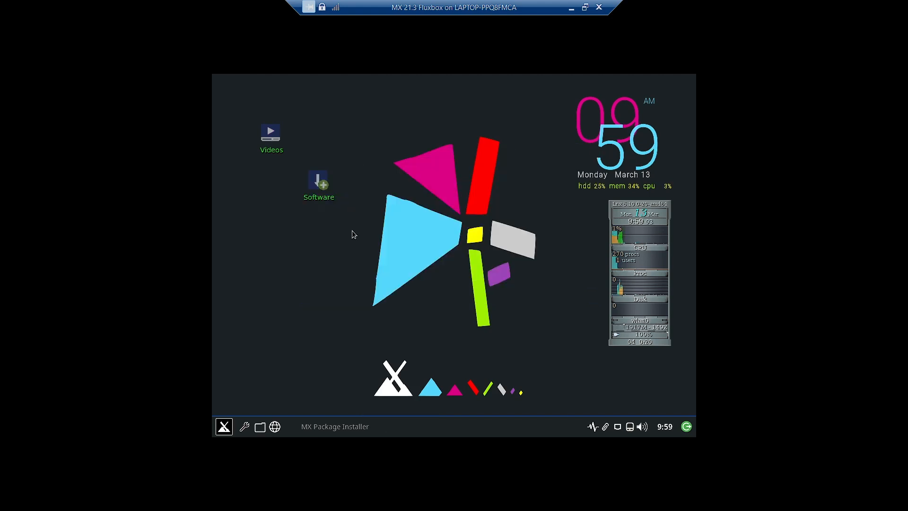
# Take a desktop screenshot with Quickshot, saved as 230313_095924.png in Pictures, and dismiss the Success! notice
pyautogui.rightClick(316, 243)
pyautogui.moveTo(311, 259)
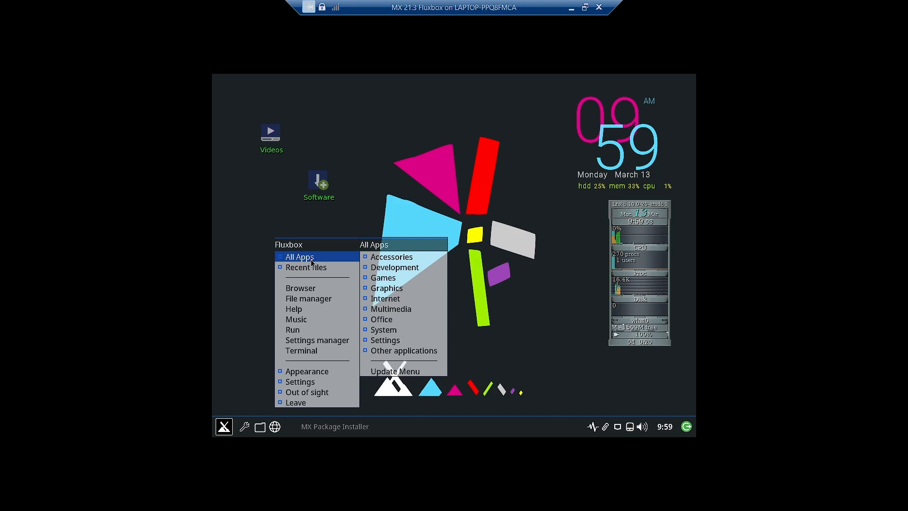
pyautogui.moveTo(348, 267)
pyautogui.moveTo(345, 256)
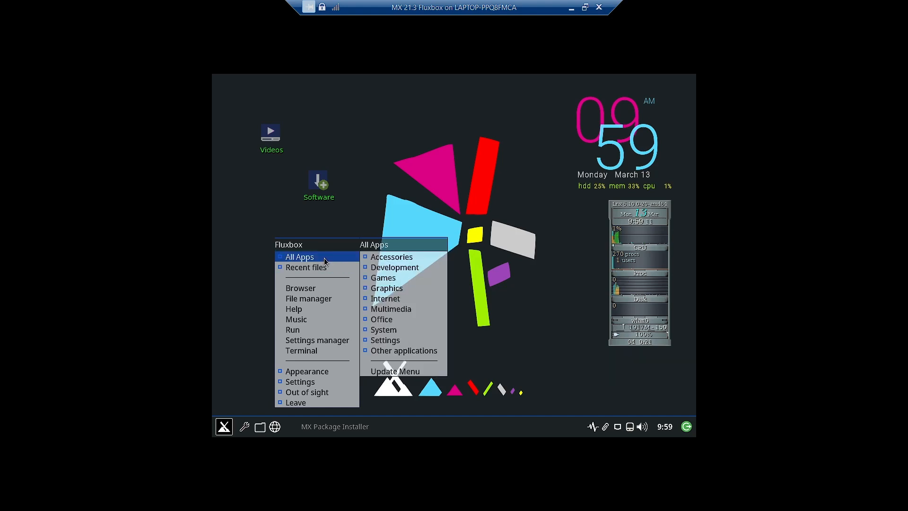
pyautogui.moveTo(386, 328)
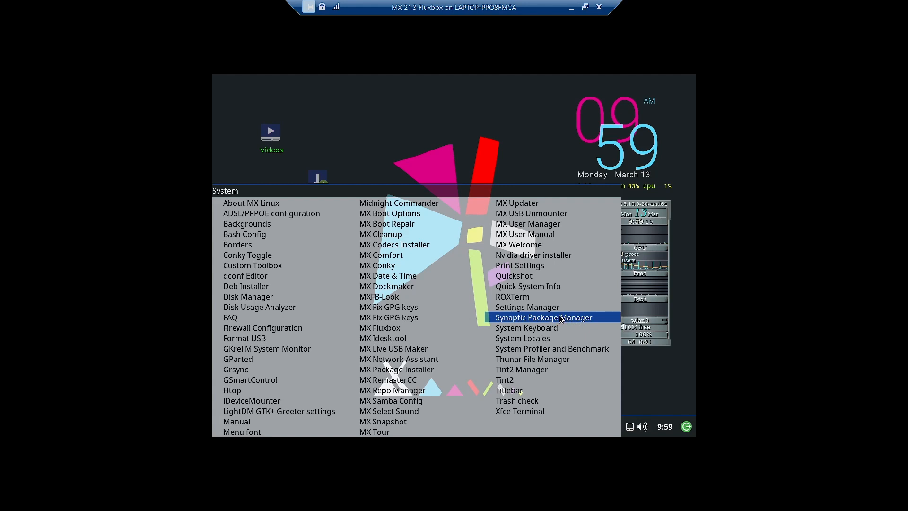
pyautogui.click(520, 276)
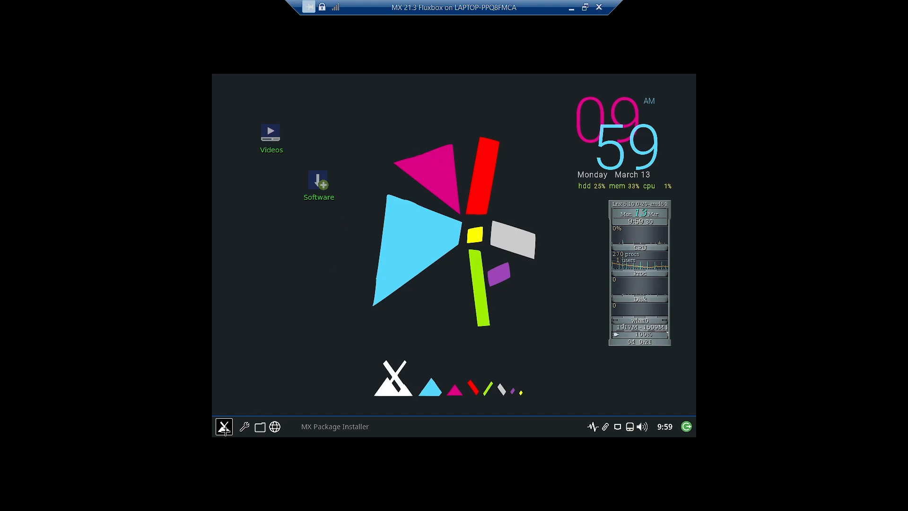
pyautogui.click(316, 288)
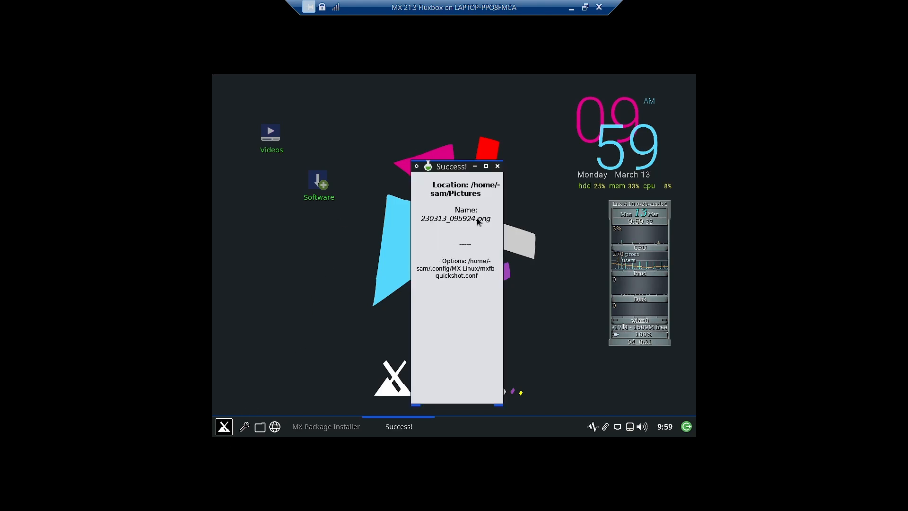
pyautogui.click(498, 166)
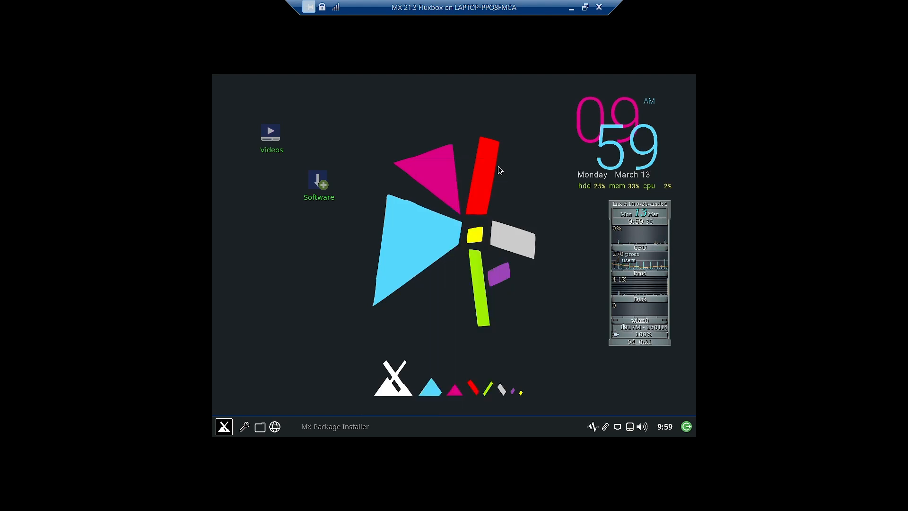
# Open the Screen Layout Editor via Settings > Display > Change, close it, and reopen the desktop menu
pyautogui.rightClick(421, 208)
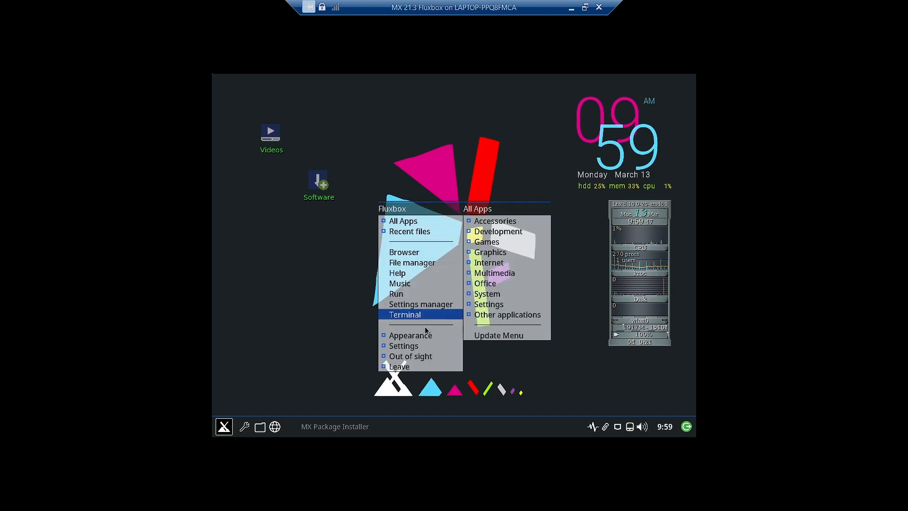
pyautogui.moveTo(428, 357)
pyautogui.moveTo(503, 355)
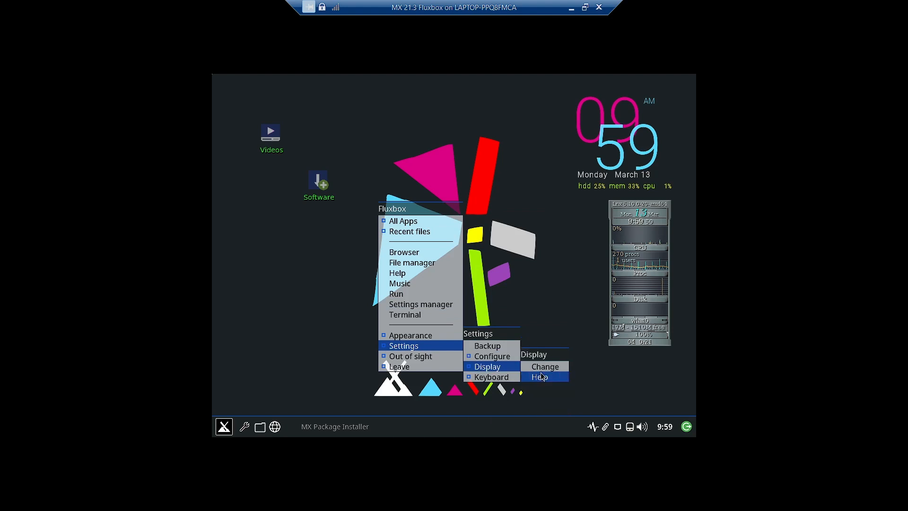
pyautogui.click(547, 369)
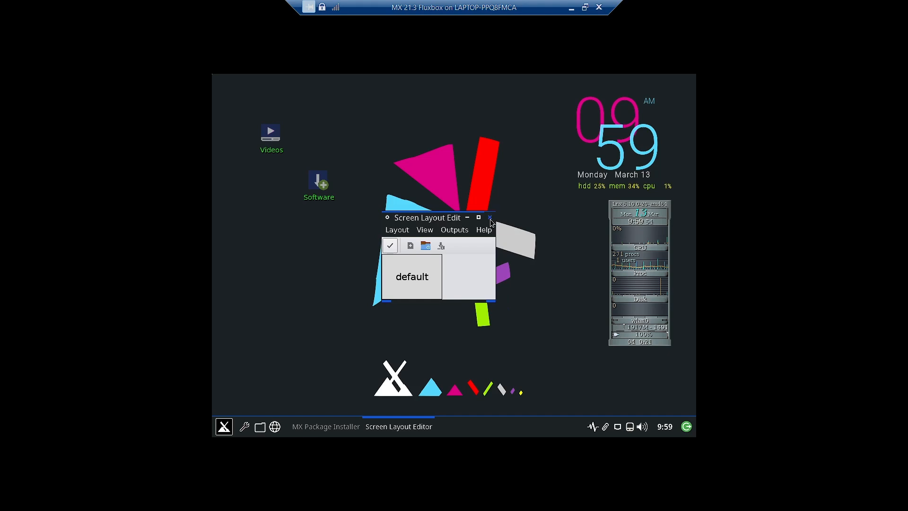
pyautogui.click(490, 217)
pyautogui.rightClick(292, 229)
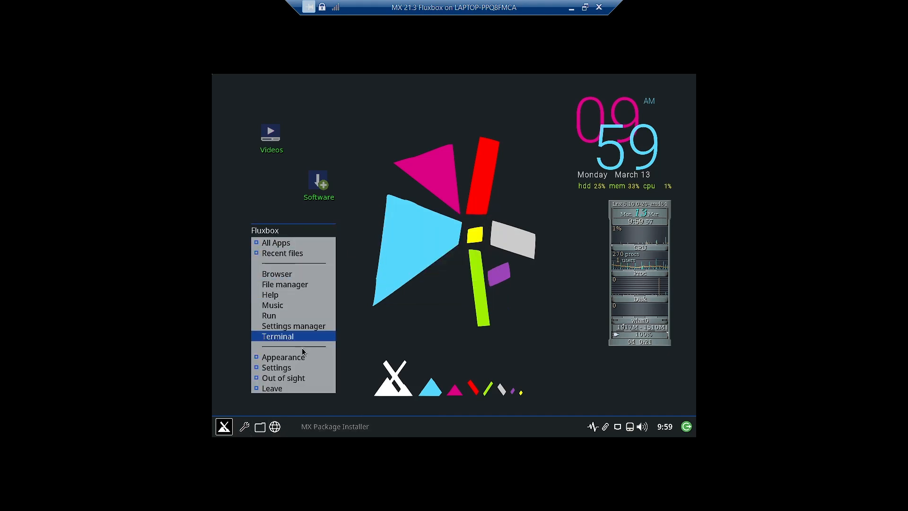
# In the Settings manager, try 1024x768 in Monitor Settings, cancel it, then close the Settings manager
pyautogui.click(314, 326)
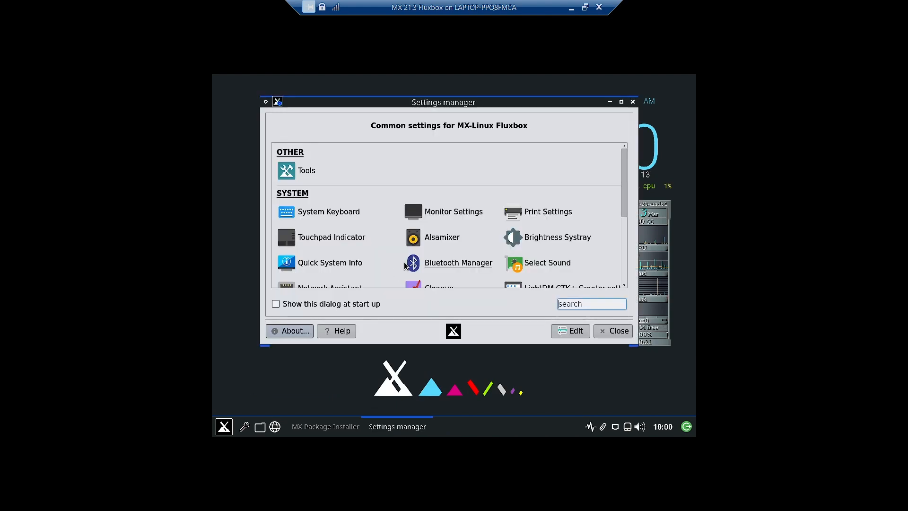
pyautogui.scroll(-5, 355, 215)
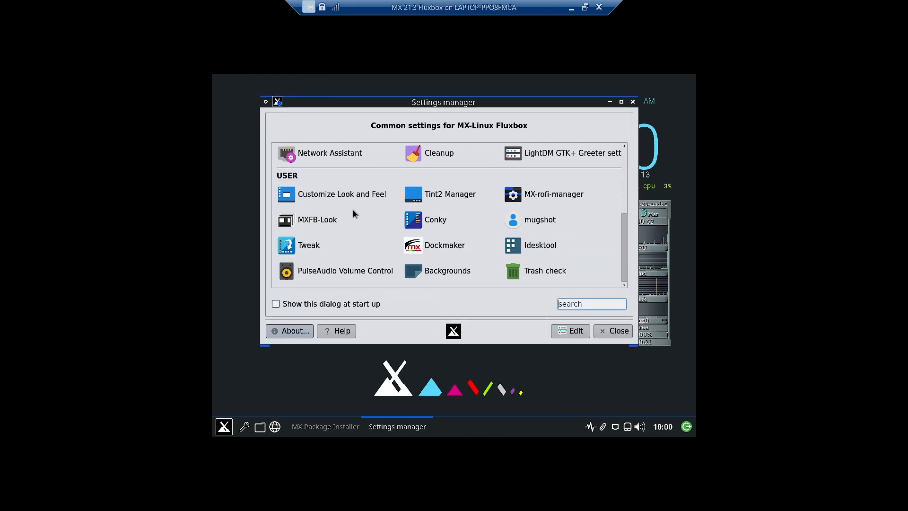
pyautogui.scroll(3, 592, 235)
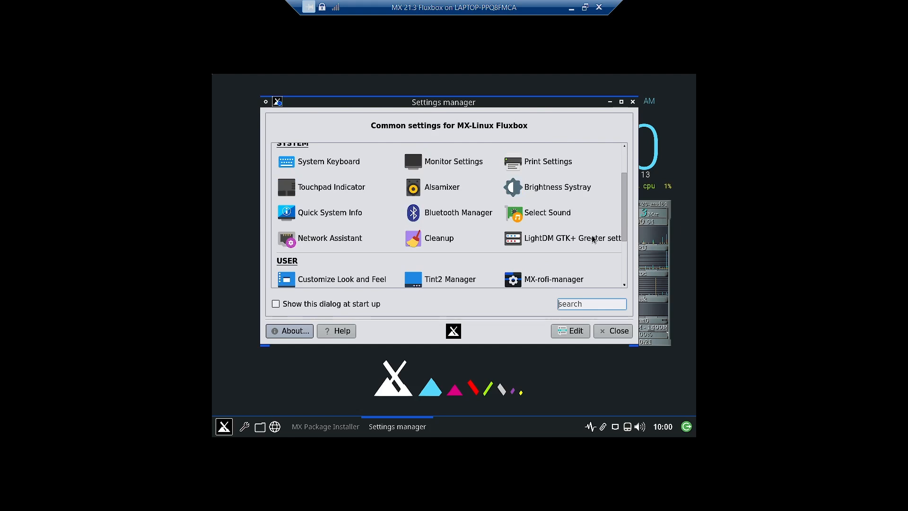
pyautogui.click(465, 162)
pyautogui.click(459, 256)
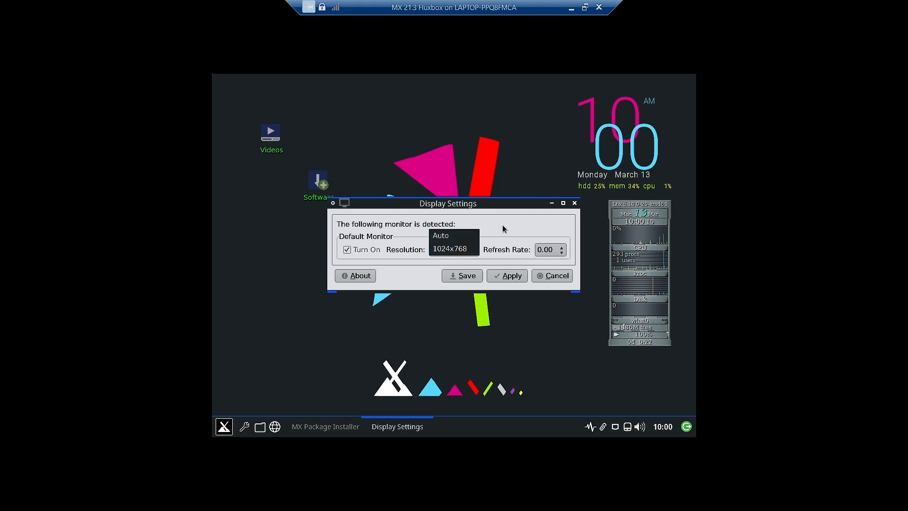
pyautogui.click(449, 249)
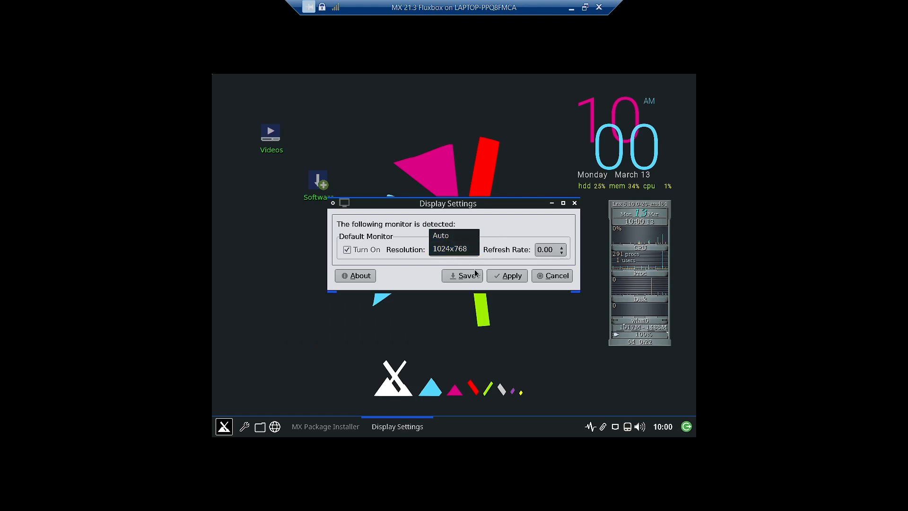
pyautogui.click(564, 282)
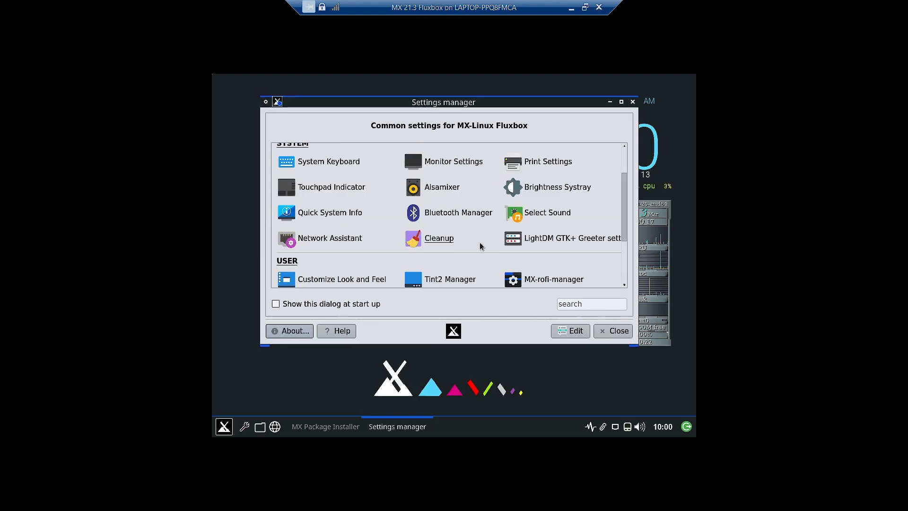
pyautogui.scroll(-2, 480, 243)
pyautogui.scroll(-1, 553, 251)
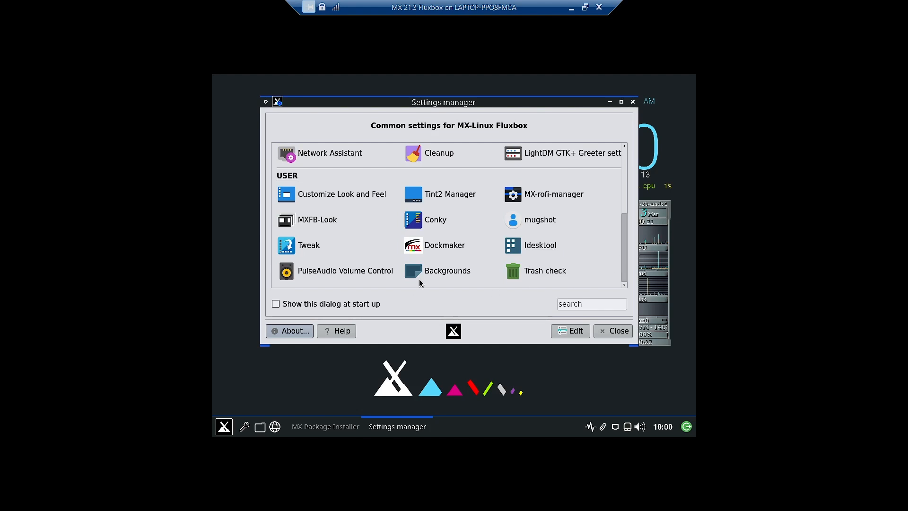
pyautogui.click(633, 102)
# Open the Idesktool icon management tool from All Apps > System and close it again
pyautogui.rightClick(319, 252)
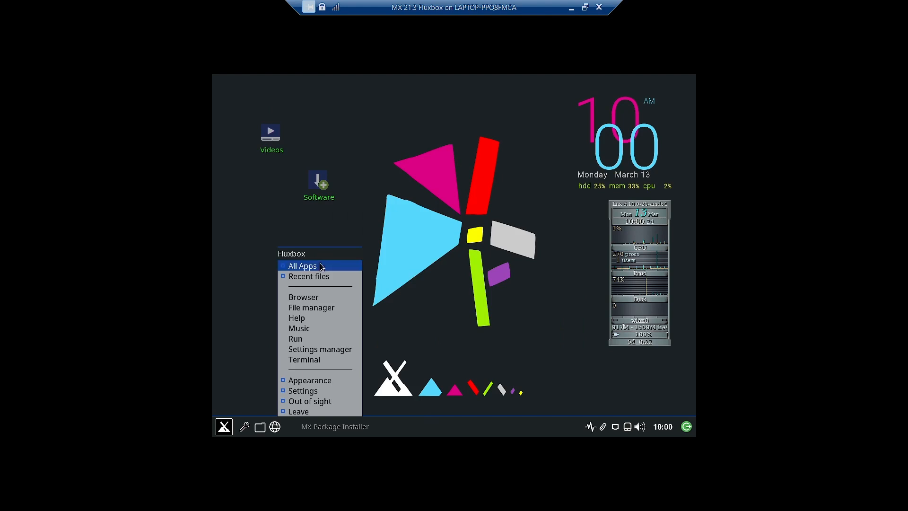
pyautogui.moveTo(316, 270)
pyautogui.click(383, 335)
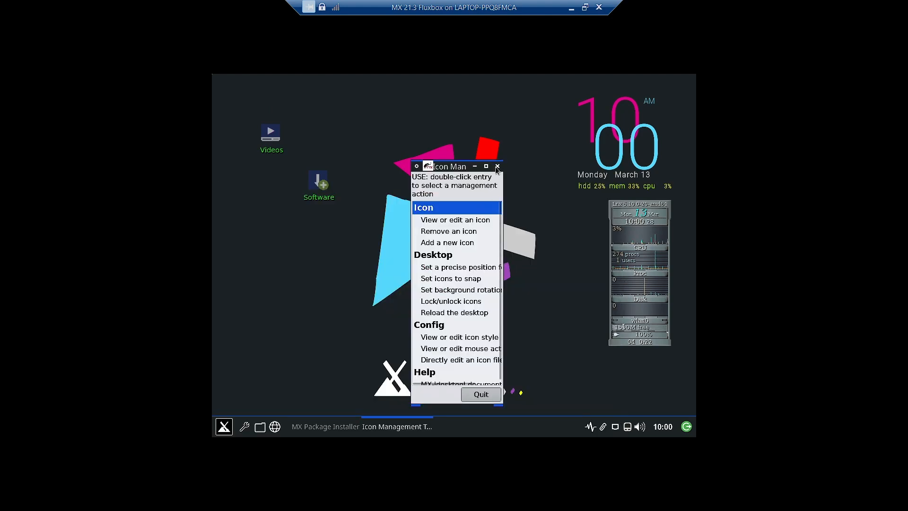
pyautogui.click(497, 167)
# Launch Tint2 Manager from the desktop menu's All Apps > System list
pyautogui.rightClick(278, 281)
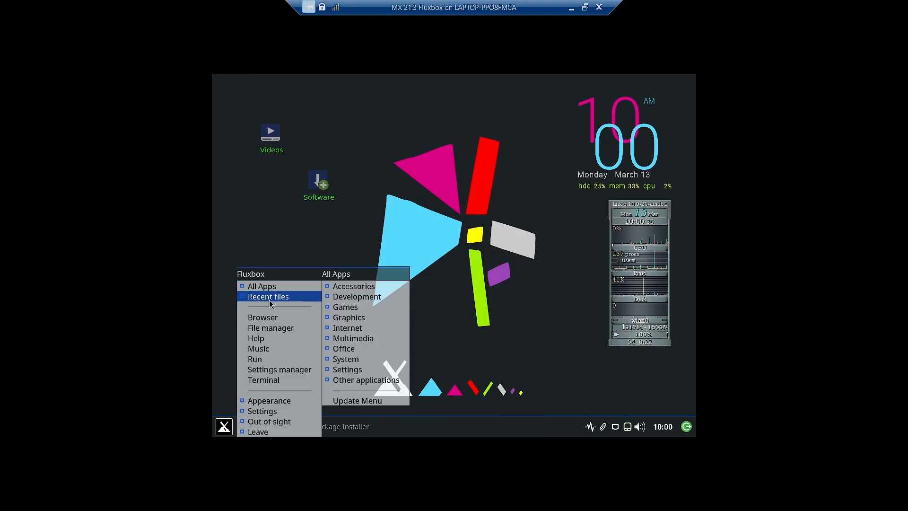
pyautogui.moveTo(277, 286)
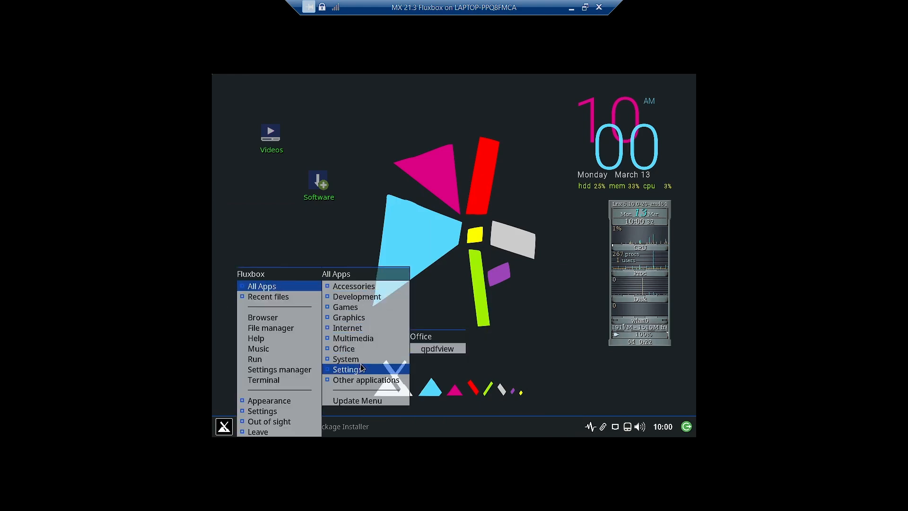
pyautogui.moveTo(350, 359)
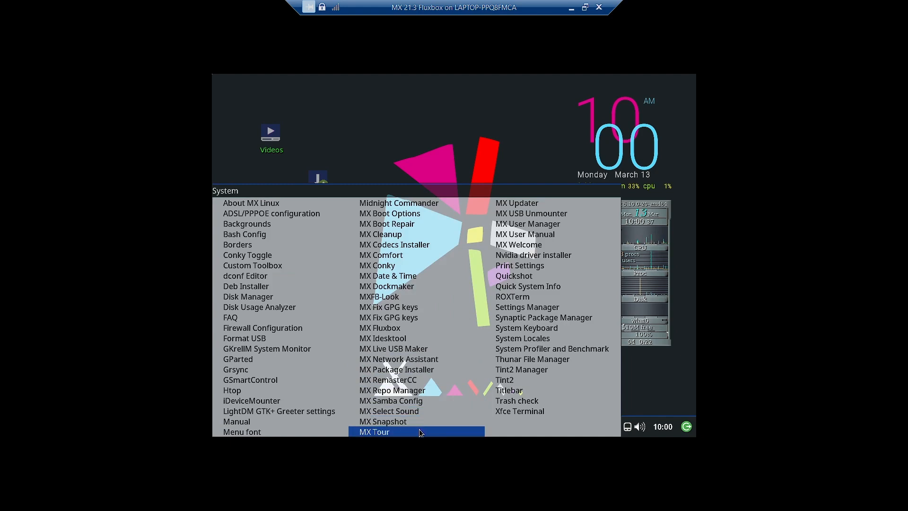
pyautogui.click(521, 371)
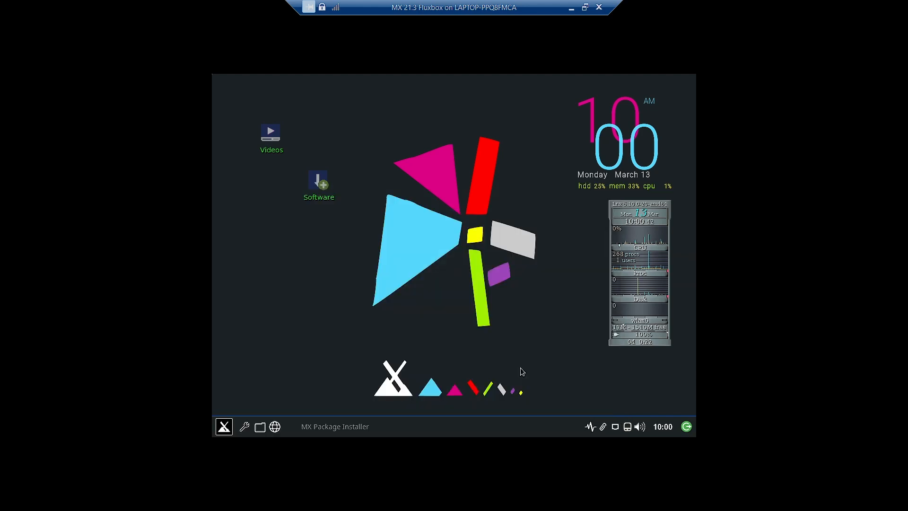
# Center the Tint2 Manager window and apply simpleclean-tint2rc in place of the default tint2rc panel
pyautogui.moveTo(584, 170); pyautogui.dragTo(455, 134)
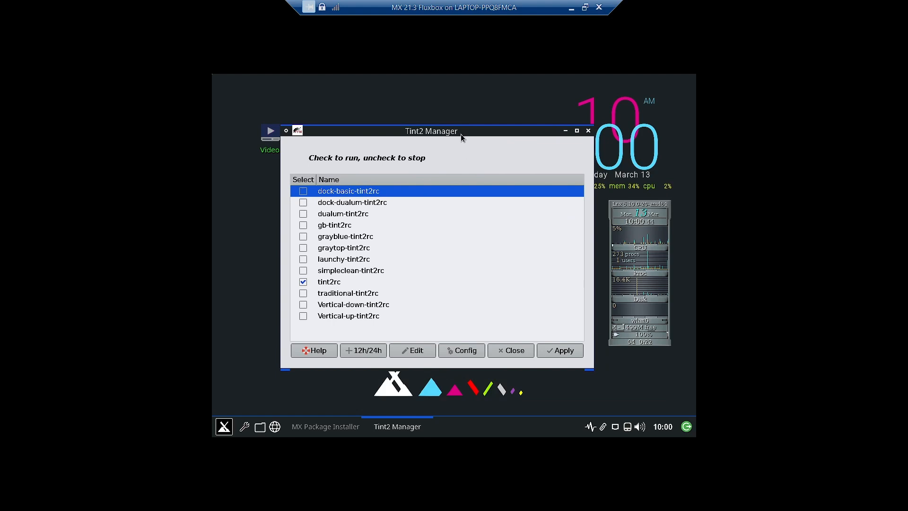
pyautogui.click(303, 272)
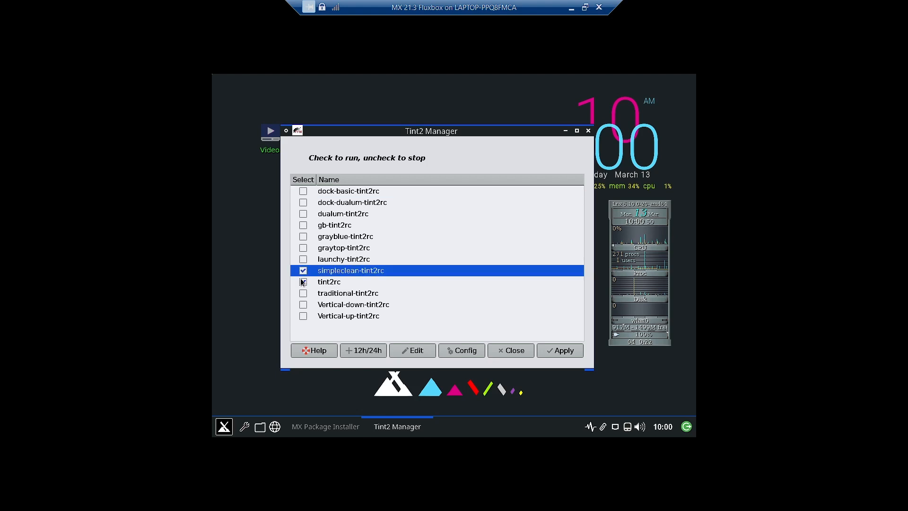
pyautogui.click(302, 282)
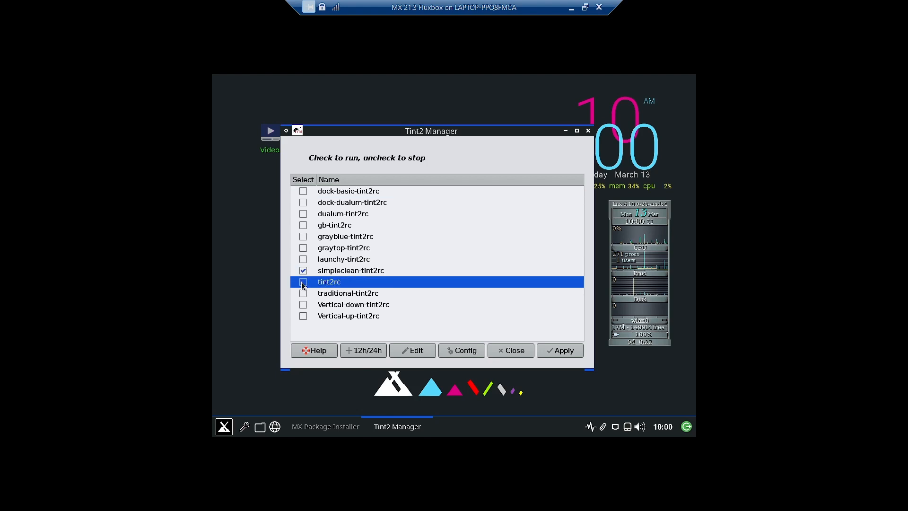
pyautogui.click(561, 350)
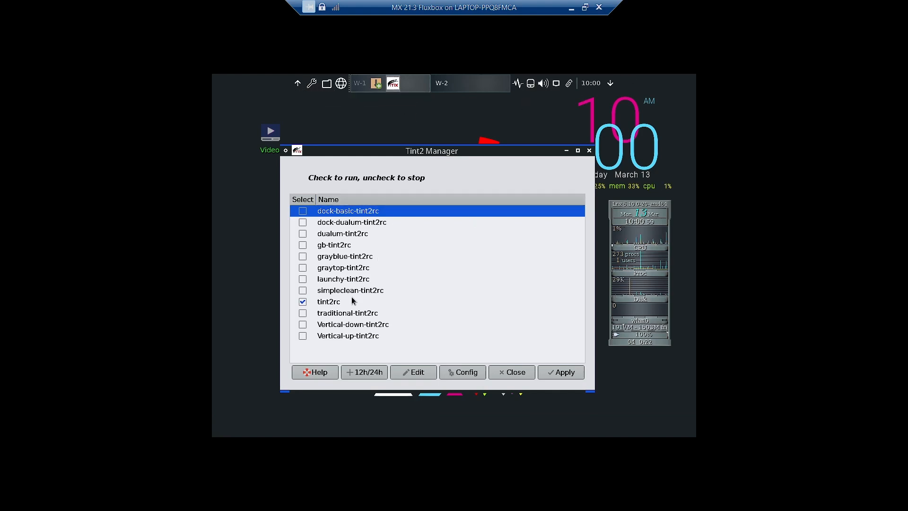
# Switch the panel to graytop-tint2rc across the top and apply it
pyautogui.click(303, 301)
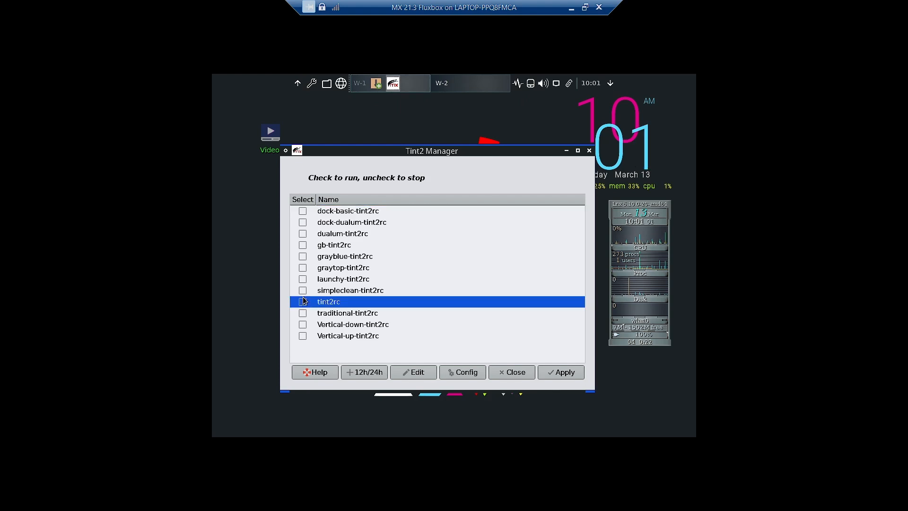
pyautogui.click(303, 267)
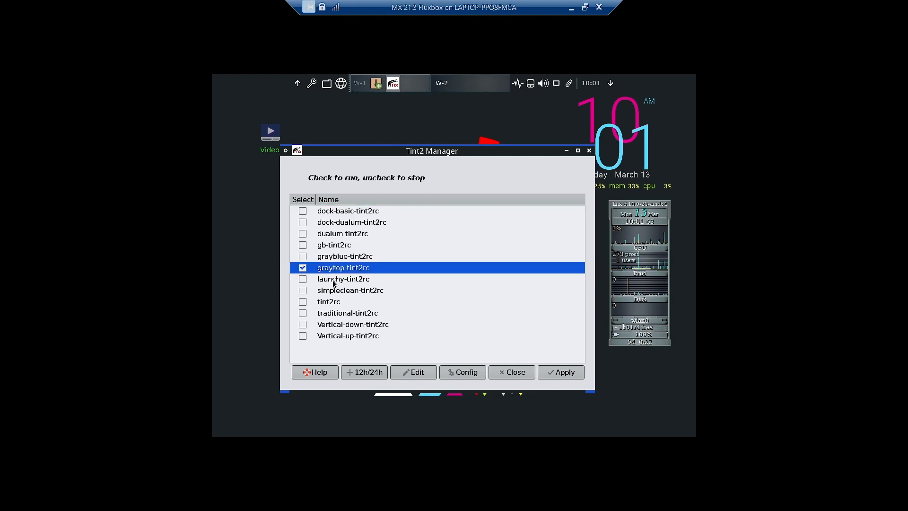
pyautogui.click(560, 372)
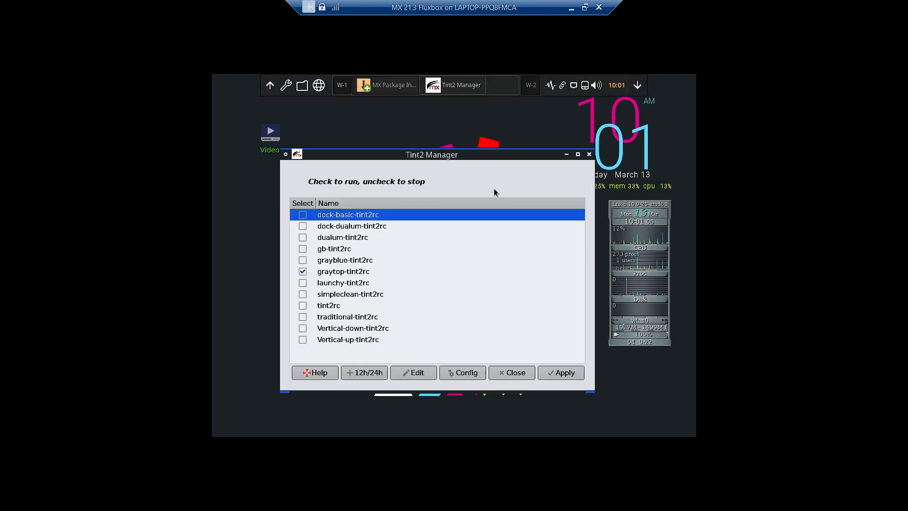
# Replace graytop-tint2rc with the dualum-tint2rc panel and apply it
pyautogui.click(302, 272)
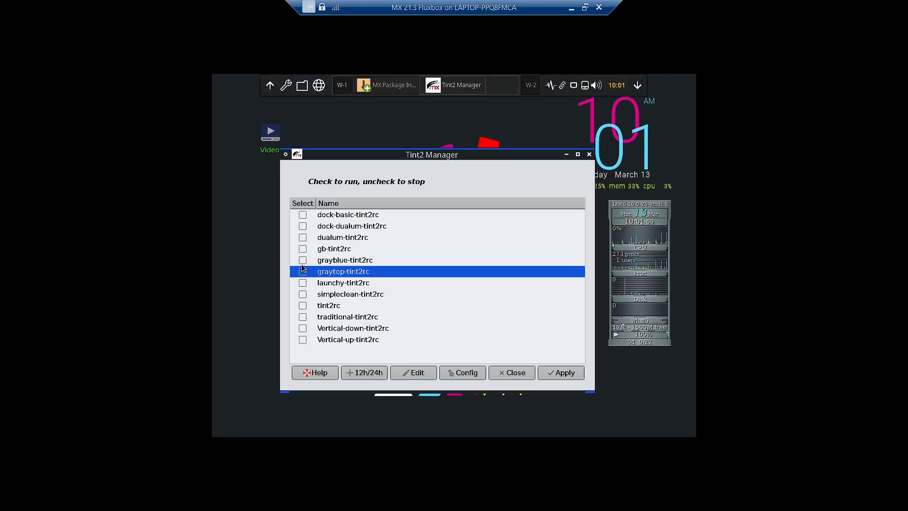
pyautogui.click(302, 238)
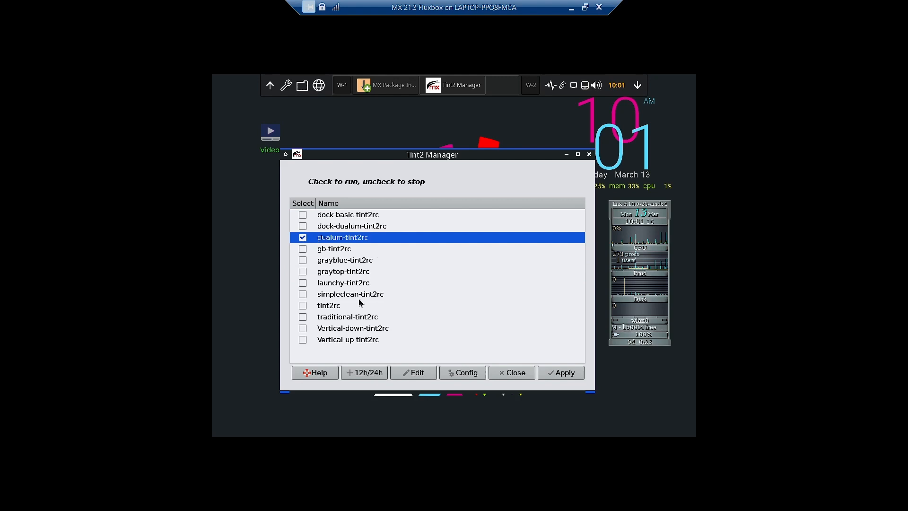
pyautogui.click(558, 374)
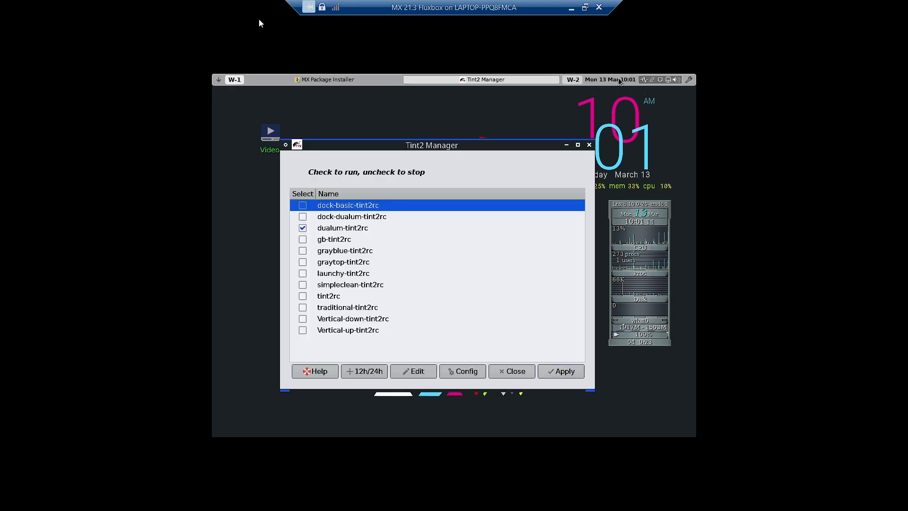
# Uncheck dualum-tint2rc, make Vertical-down-tint2rc the only checked panel, and apply it
pyautogui.click(302, 296)
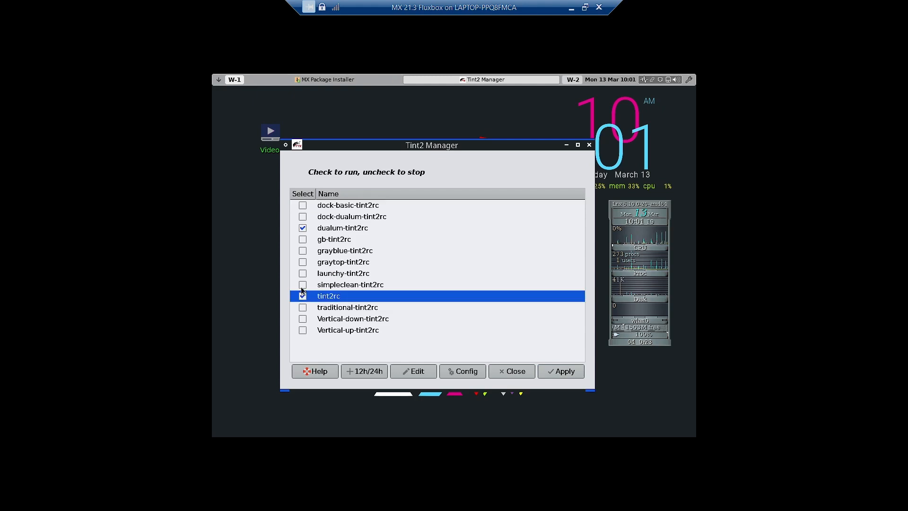
pyautogui.click(302, 228)
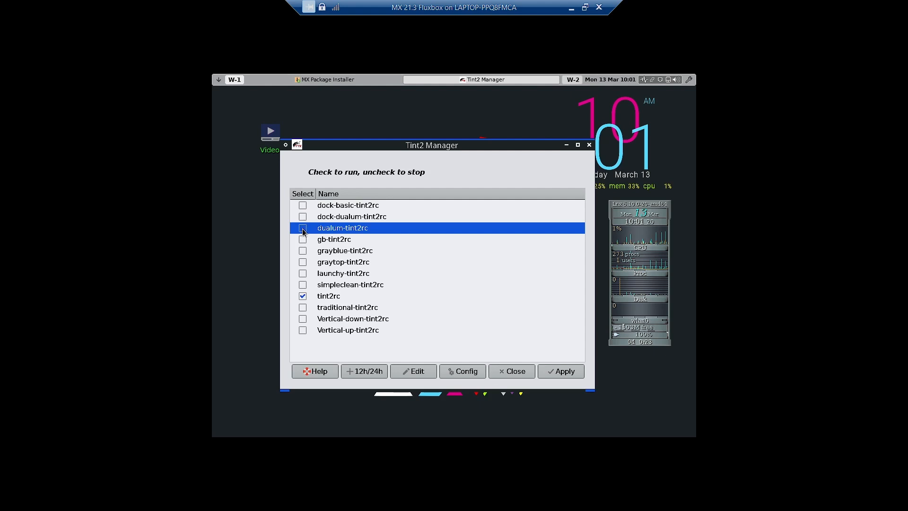
pyautogui.click(302, 296)
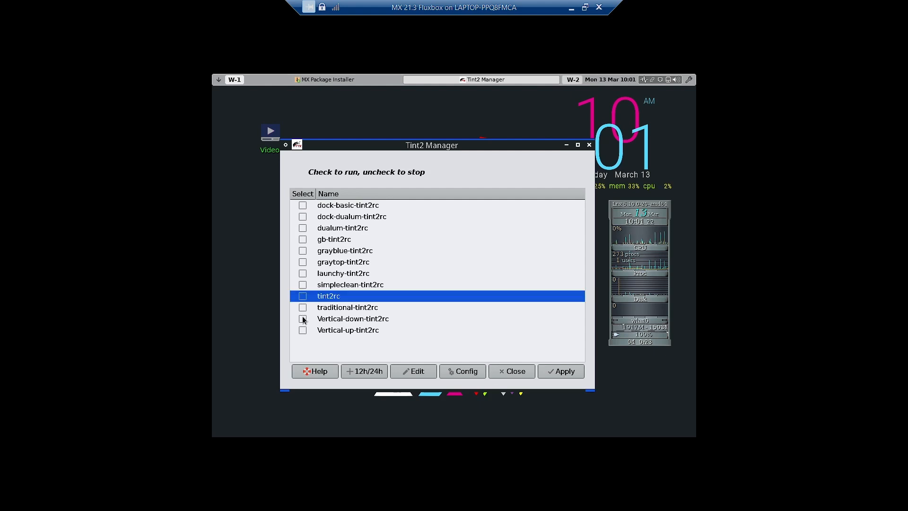
pyautogui.click(303, 318)
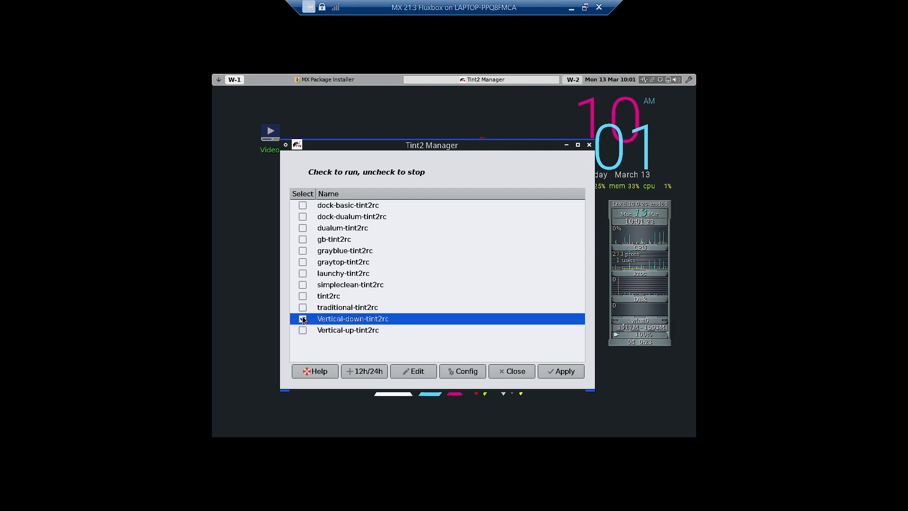
pyautogui.click(546, 370)
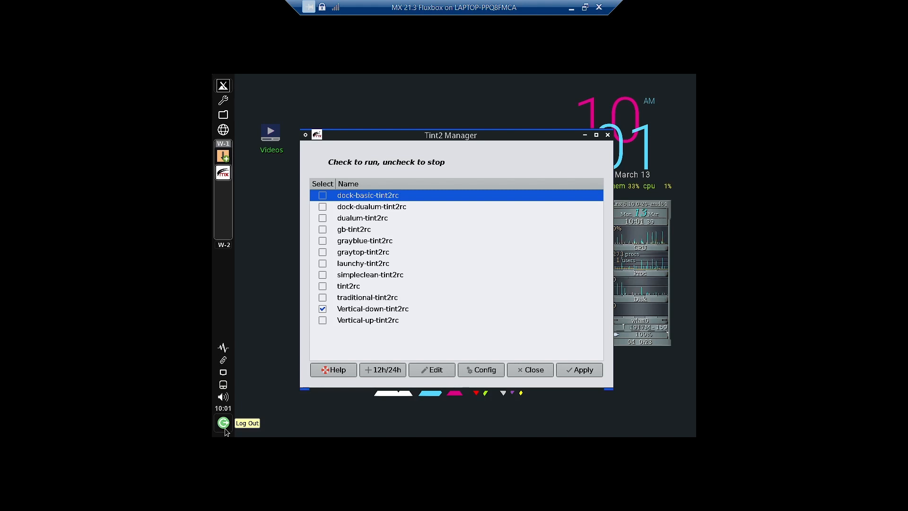
# Swap Vertical-down-tint2rc for the Vertical-up-tint2rc panel and apply it
pyautogui.click(322, 308)
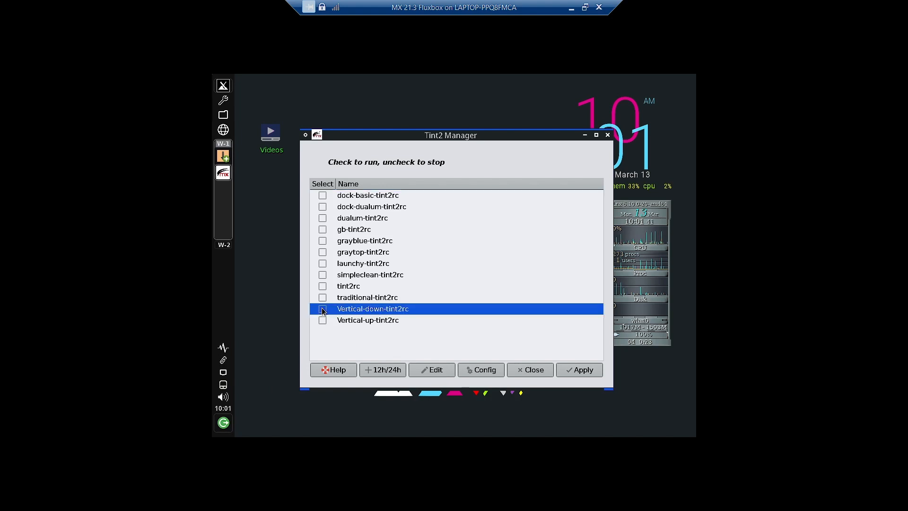
pyautogui.click(322, 320)
pyautogui.click(577, 371)
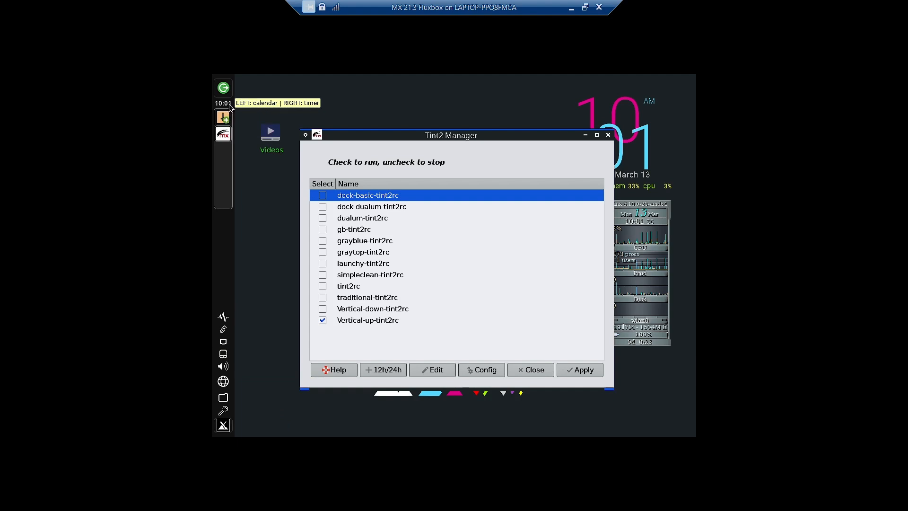
# Restore the standard tint2rc bottom panel in place of Vertical-up-tint2rc and apply it
pyautogui.click(323, 321)
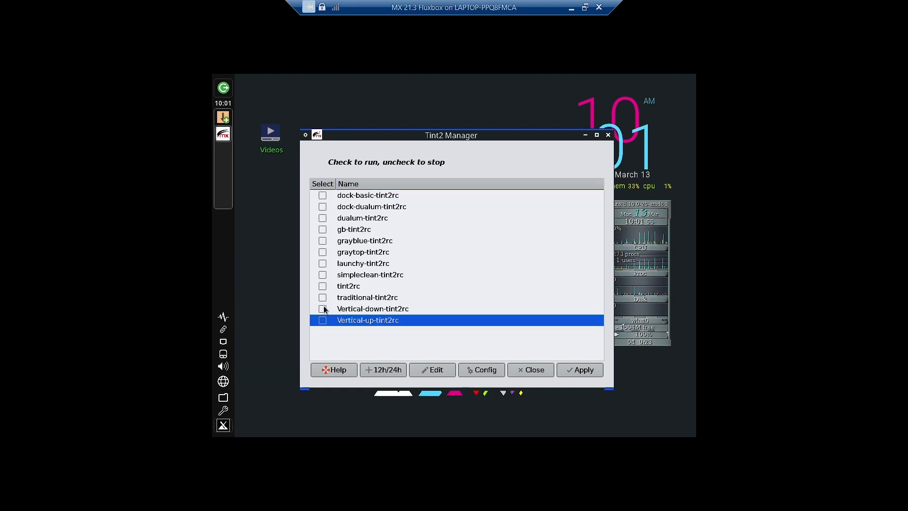
pyautogui.click(322, 286)
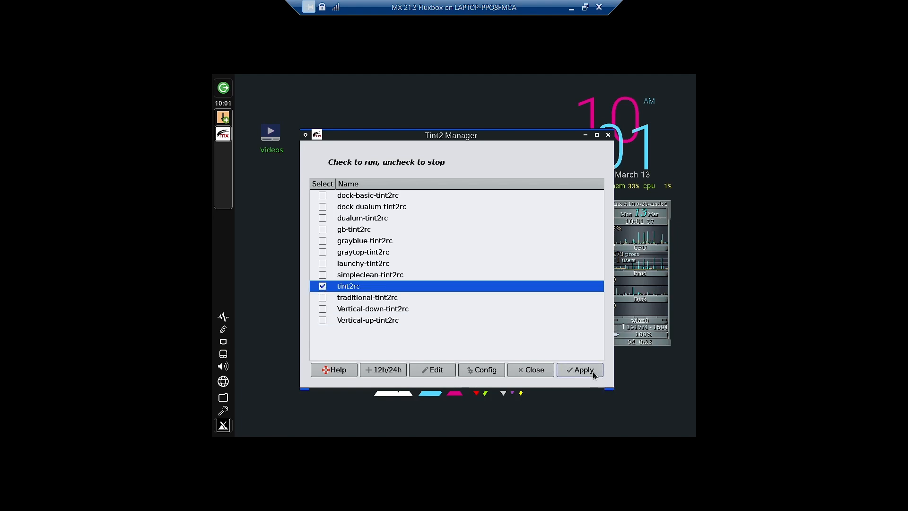
pyautogui.click(593, 373)
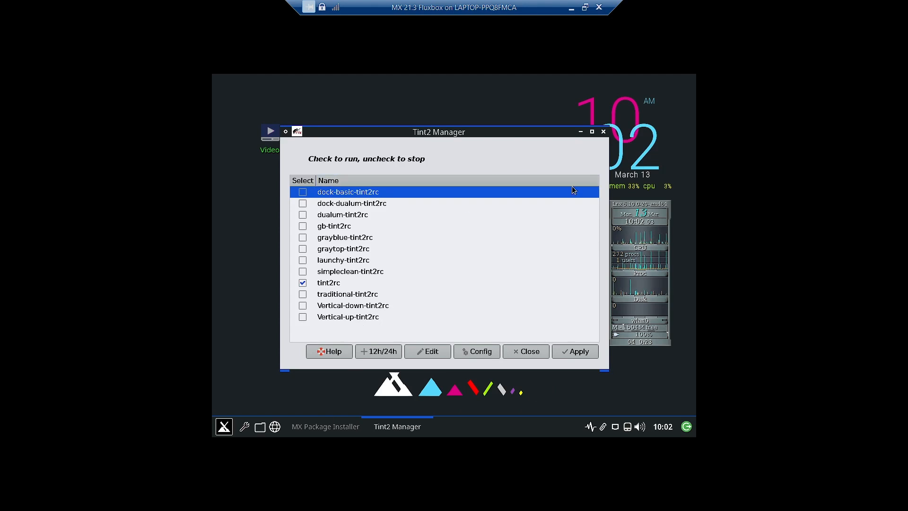
# Close Tint2 Manager and bring up the desktop menu's All Apps > System list
pyautogui.click(604, 133)
pyautogui.rightClick(276, 220)
pyautogui.moveTo(284, 244)
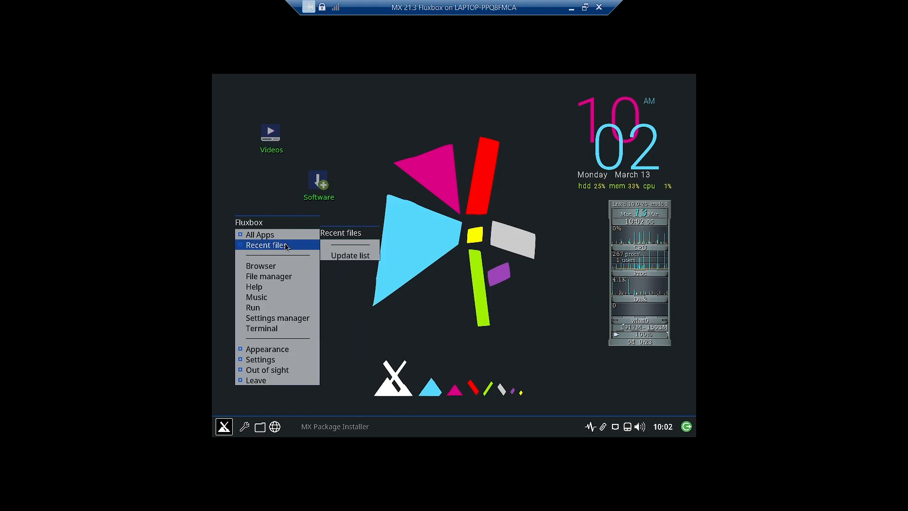
pyautogui.moveTo(372, 319)
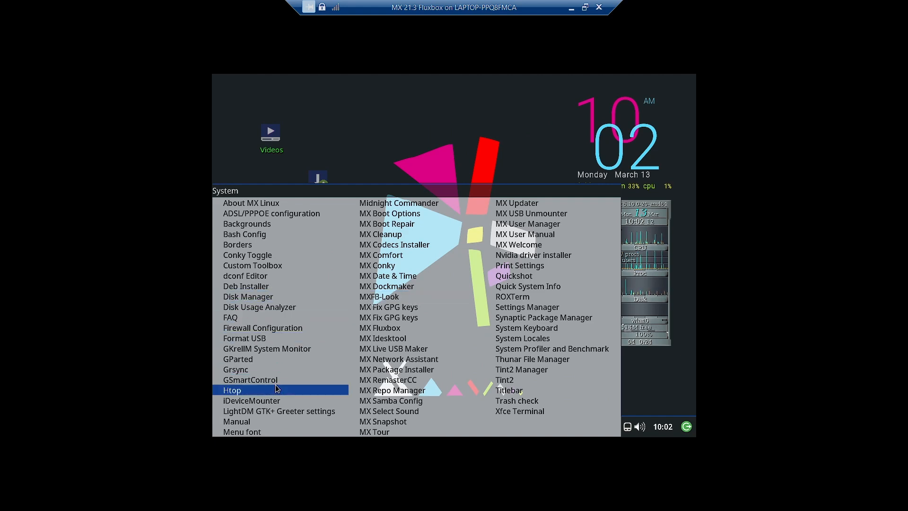
# Launch Htop from the System menu, move its Terminal off the desktop clock, then close it
pyautogui.click(246, 389)
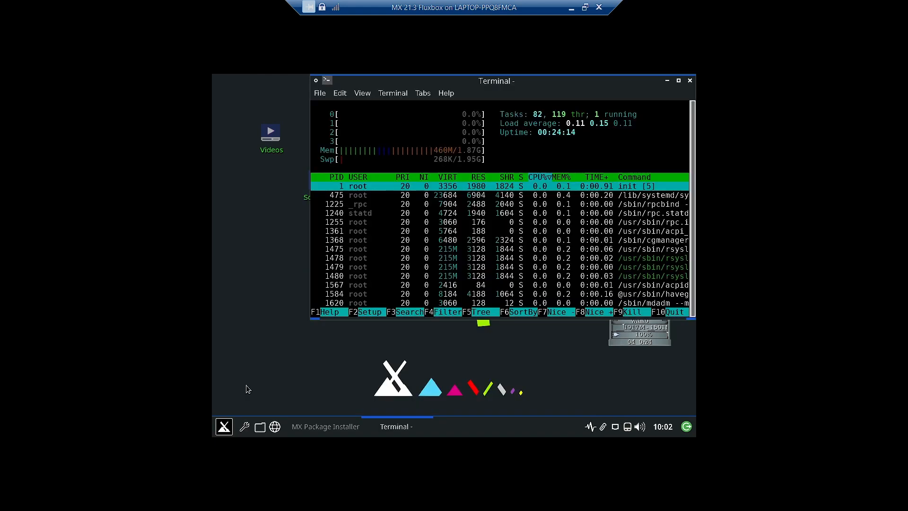
pyautogui.moveTo(507, 88); pyautogui.dragTo(456, 123)
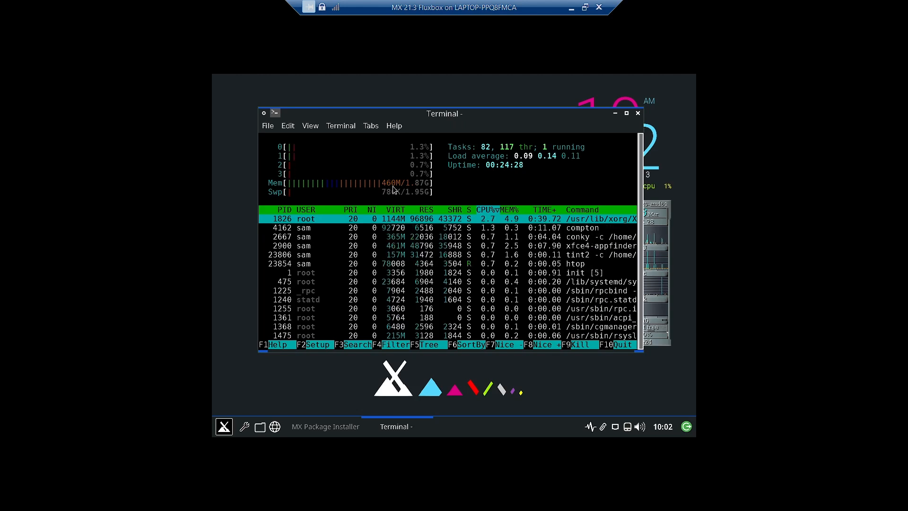
pyautogui.moveTo(546, 114); pyautogui.dragTo(486, 109)
pyautogui.moveTo(637, 206); pyautogui.dragTo(638, 206)
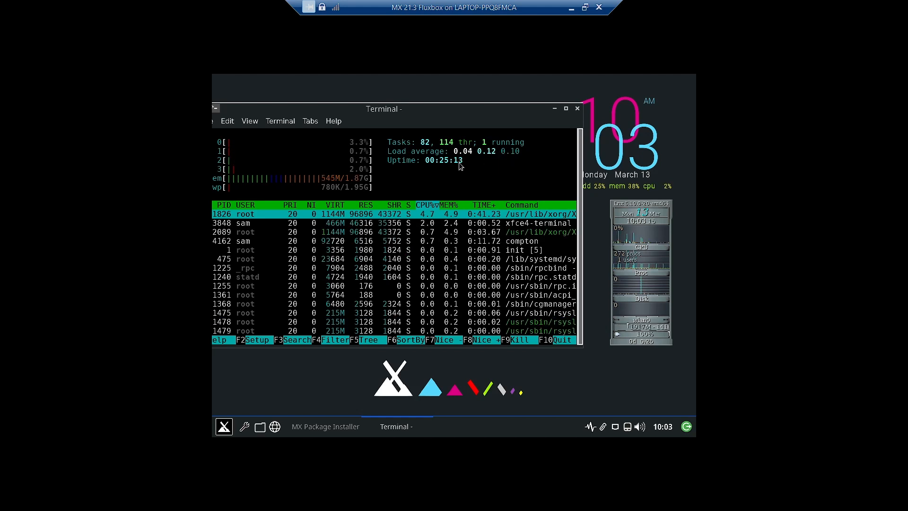
pyautogui.click(578, 107)
# Reopen the desktop menu and show its All Apps > System list again
pyautogui.rightClick(363, 112)
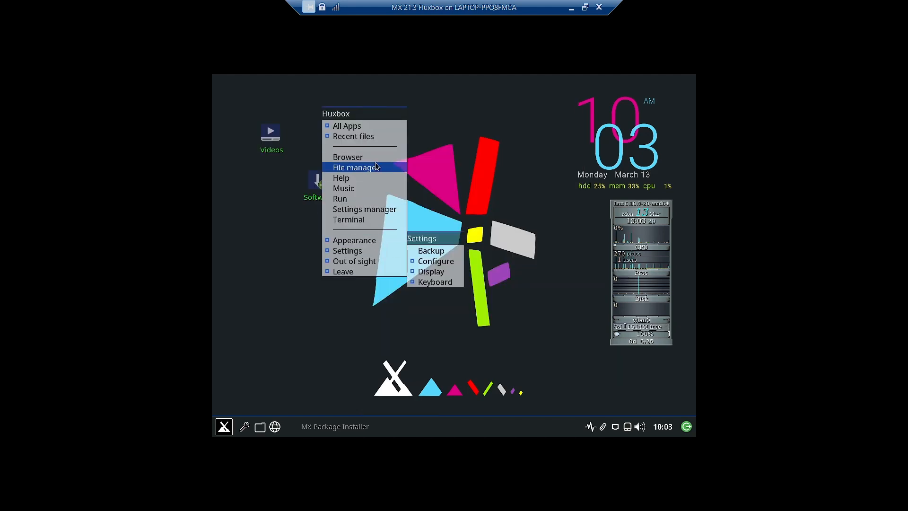
pyautogui.moveTo(370, 260)
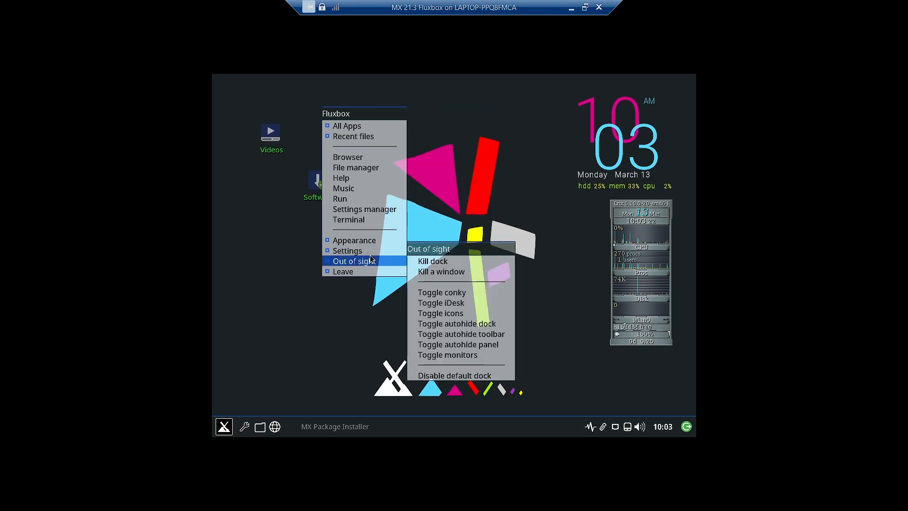
pyautogui.moveTo(378, 125)
pyautogui.moveTo(434, 199)
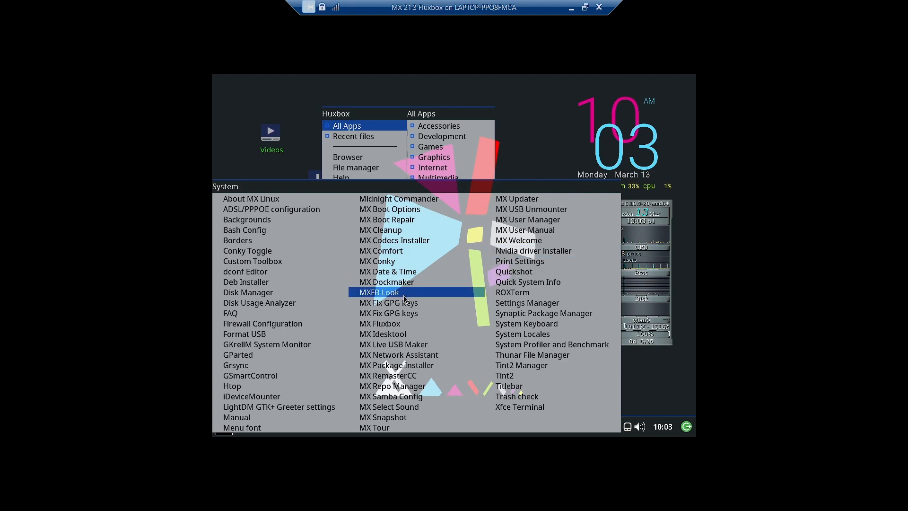
# Launch MX Dockmaker, start a new dock, and browse for an application's .desktop file
pyautogui.click(407, 282)
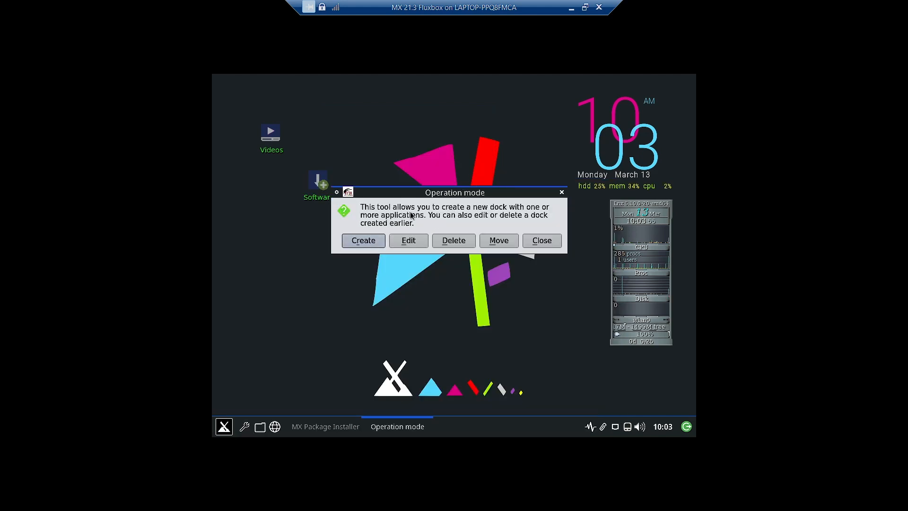
pyautogui.click(364, 241)
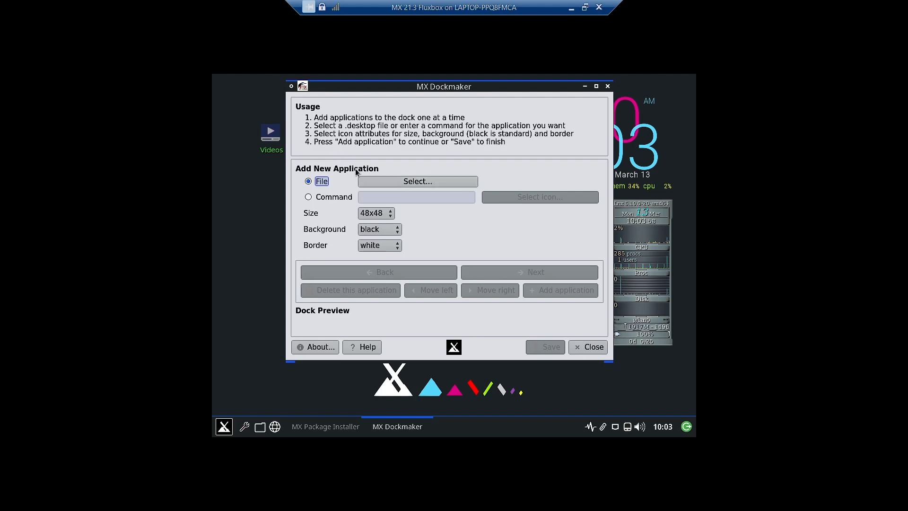
pyautogui.click(378, 180)
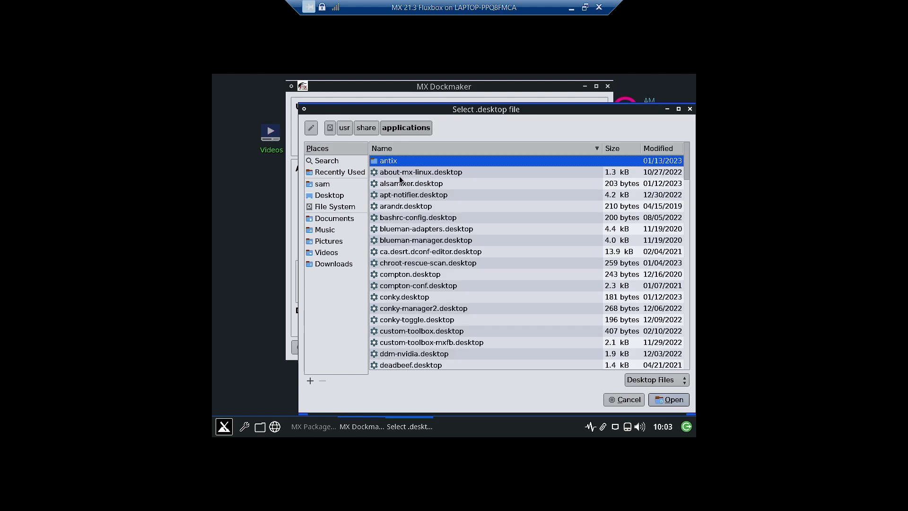
pyautogui.scroll(-1, 430, 305)
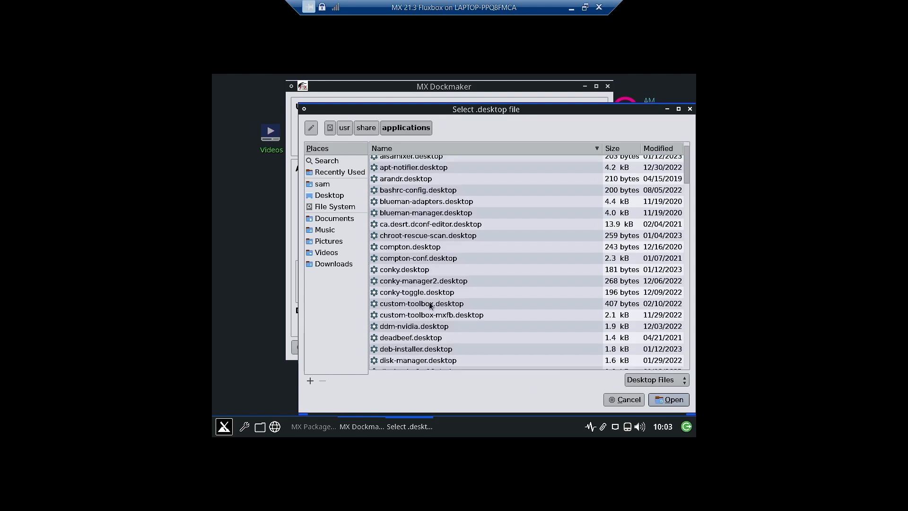
pyautogui.scroll(-20, 430, 305)
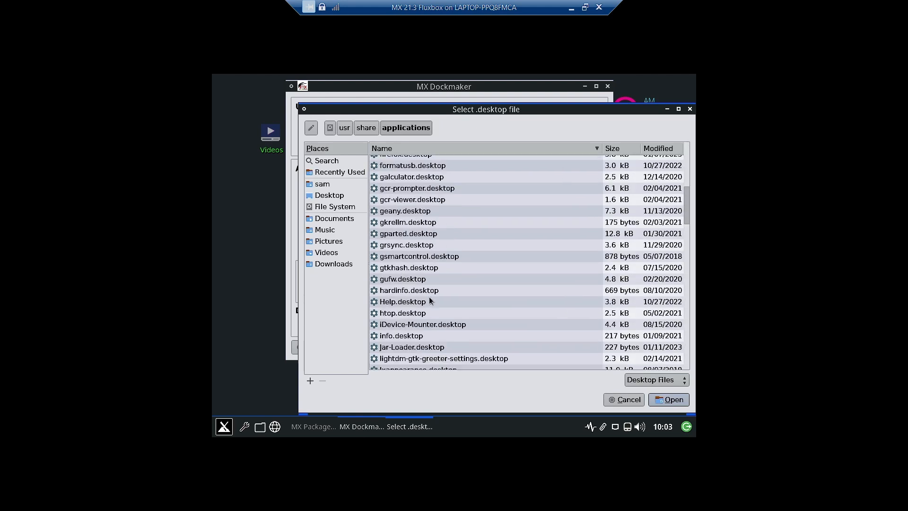
pyautogui.scroll(-6, 431, 318)
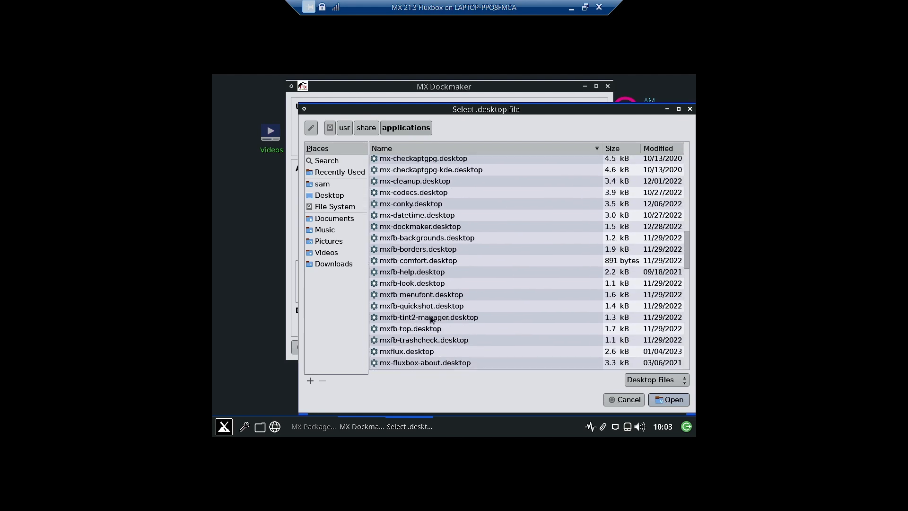
pyautogui.click(623, 400)
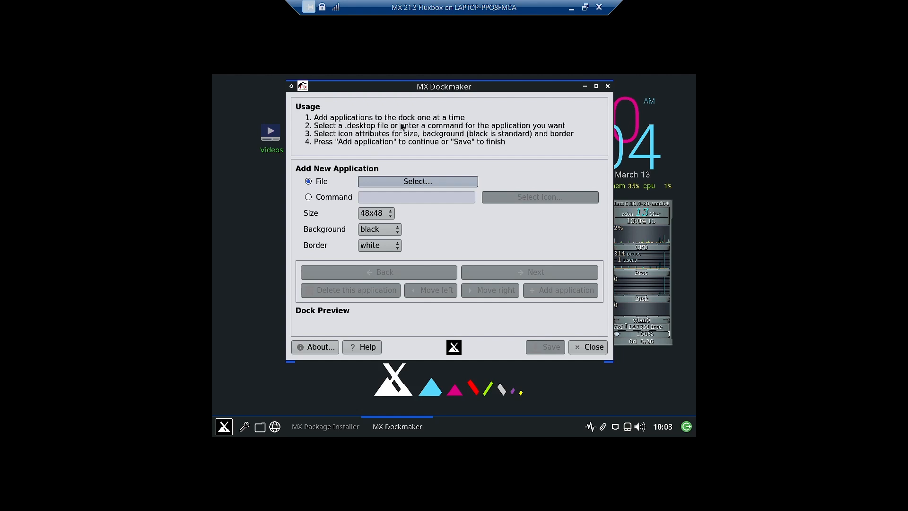
# Choose mx-repo-manager.desktop from /usr/share/applications as the new dock item
pyautogui.click(433, 181)
pyautogui.scroll(-6, 444, 203)
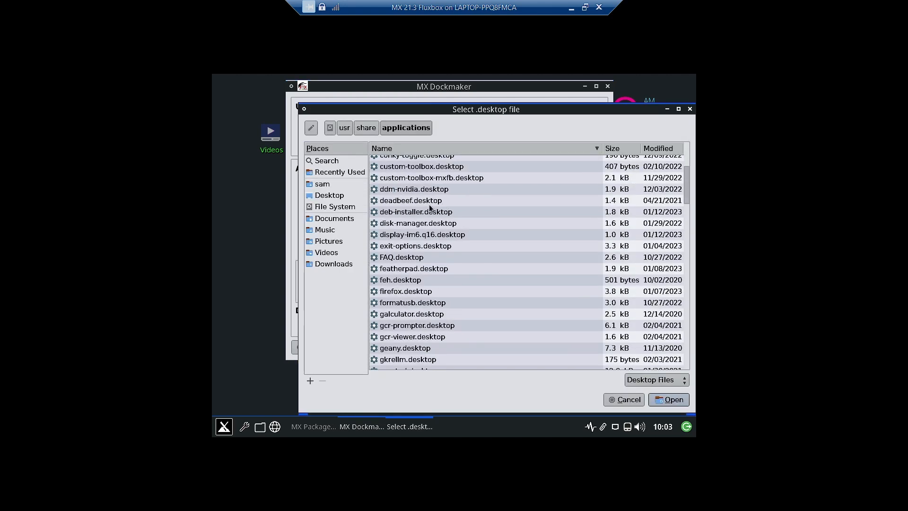
pyautogui.click(343, 229)
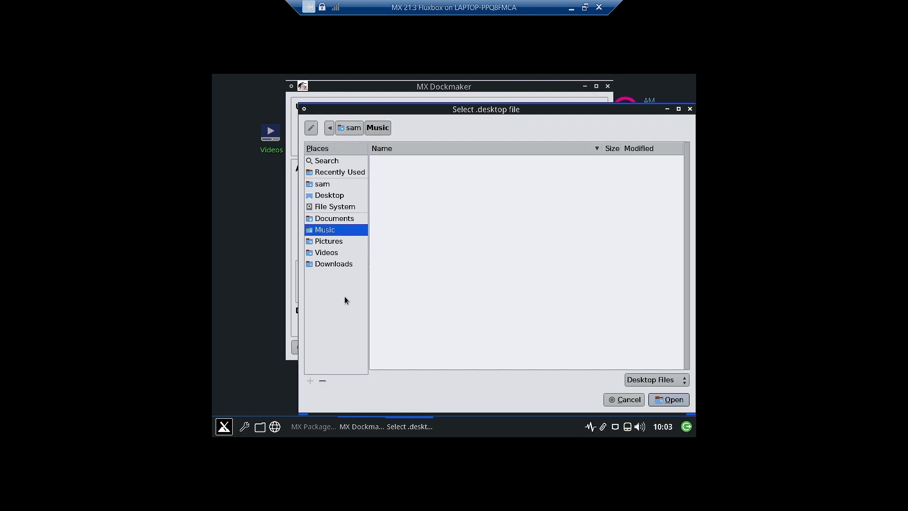
pyautogui.click(629, 401)
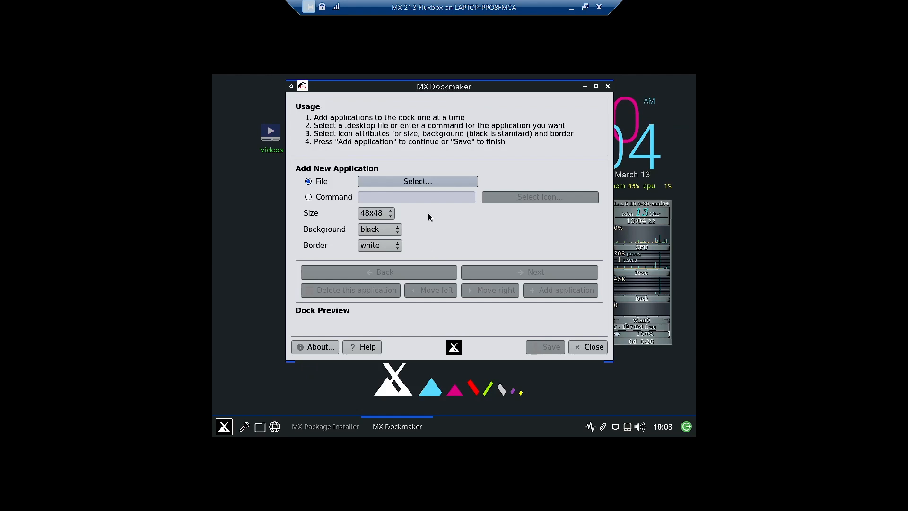
pyautogui.click(418, 181)
pyautogui.scroll(-5, 533, 256)
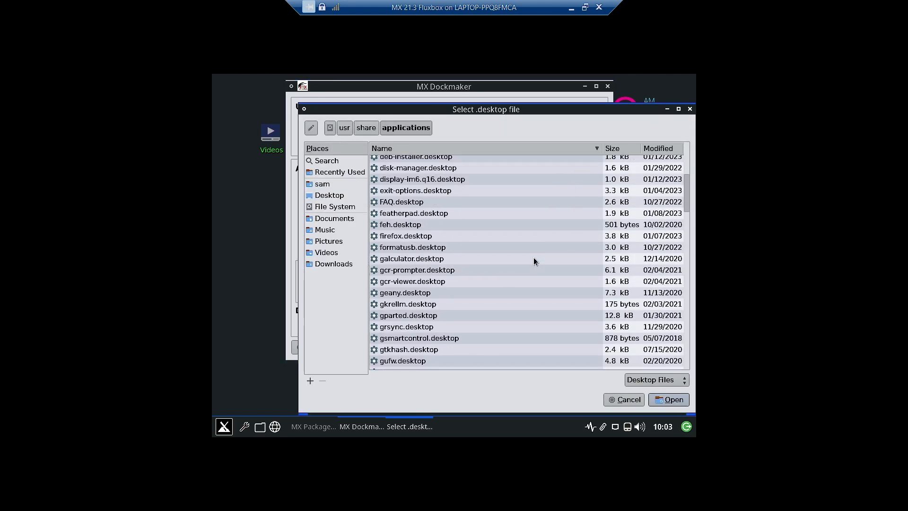
pyautogui.scroll(-12, 523, 269)
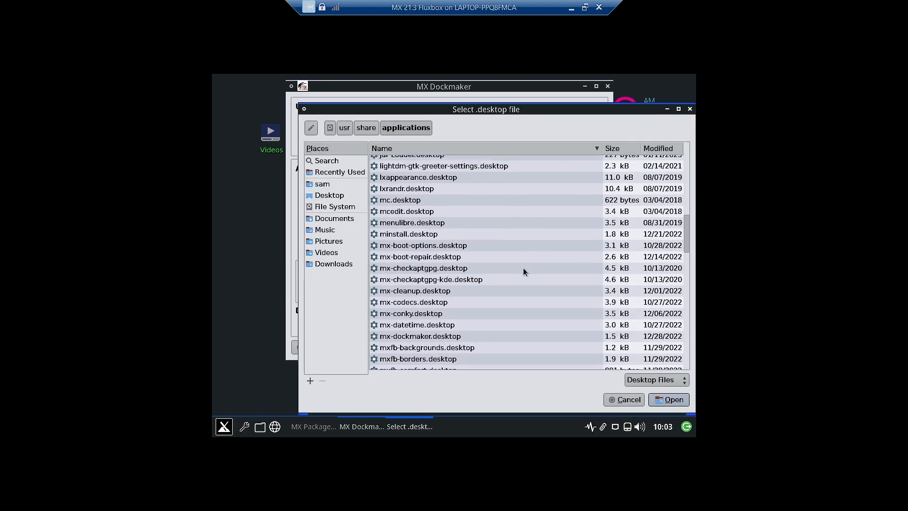
pyautogui.scroll(-10, 523, 268)
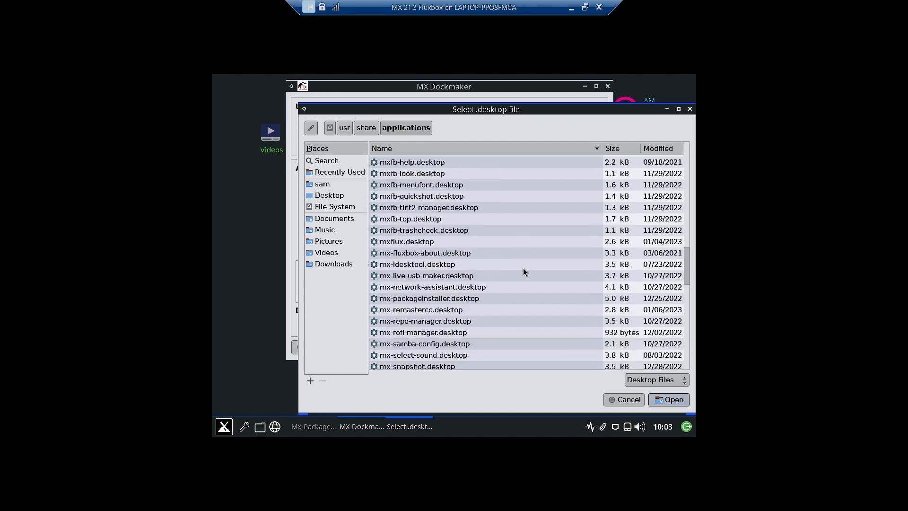
pyautogui.click(424, 321)
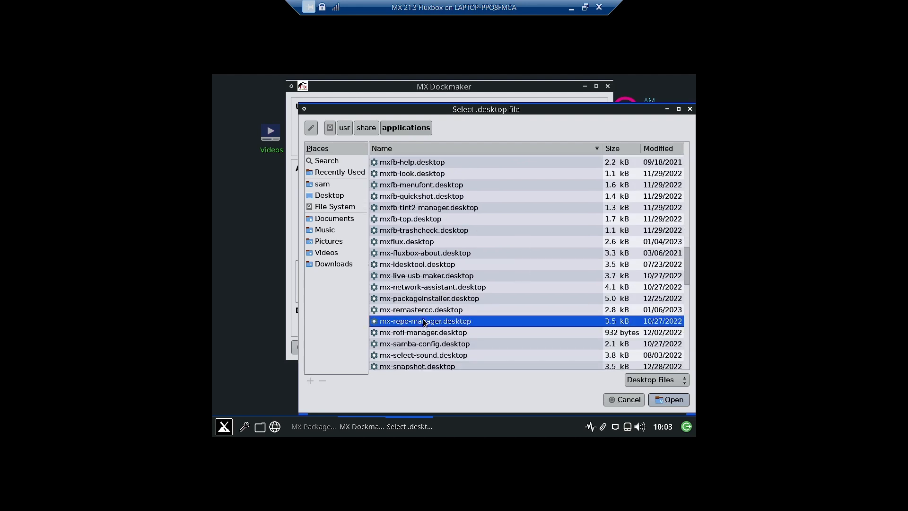
pyautogui.click(654, 400)
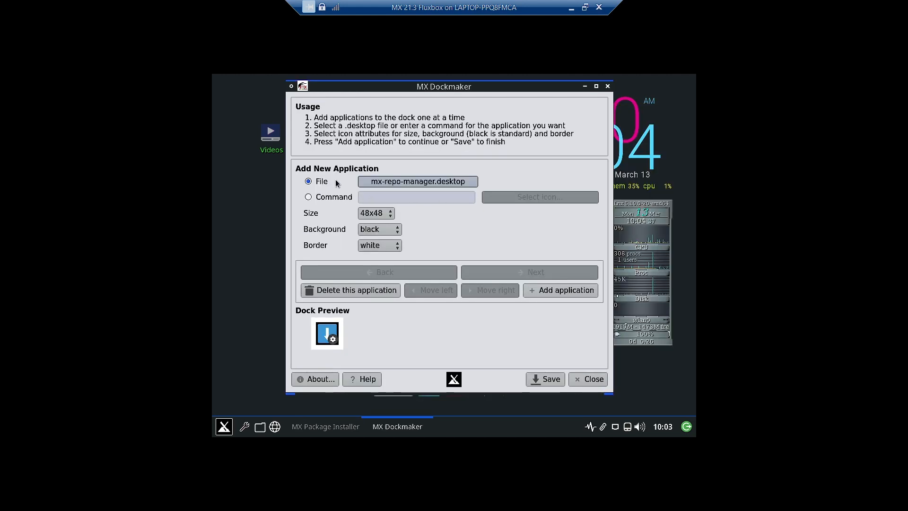
# Add the repo manager application to the dock, then quit MX Dockmaker
pyautogui.click(547, 290)
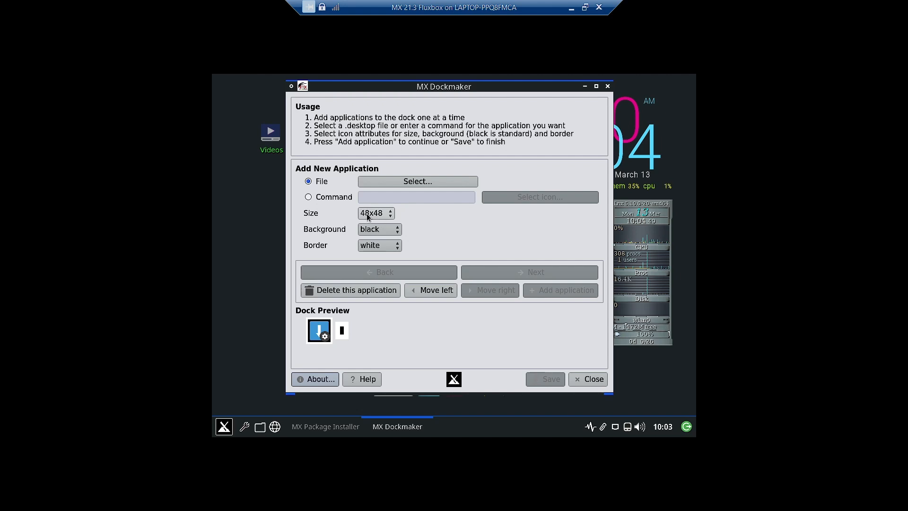
pyautogui.click(589, 382)
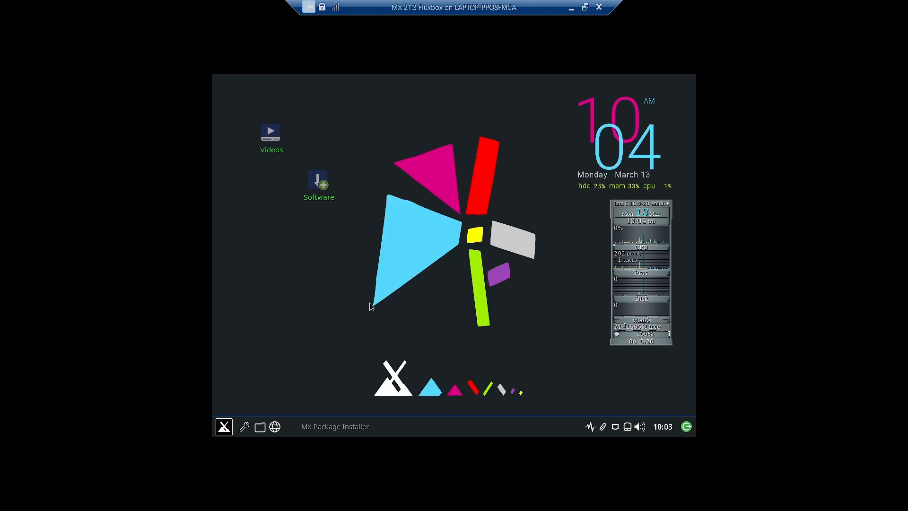
# Browse All Apps > System in the desktop menu, then reopen the Fluxbox root menu
pyautogui.rightClick(292, 274)
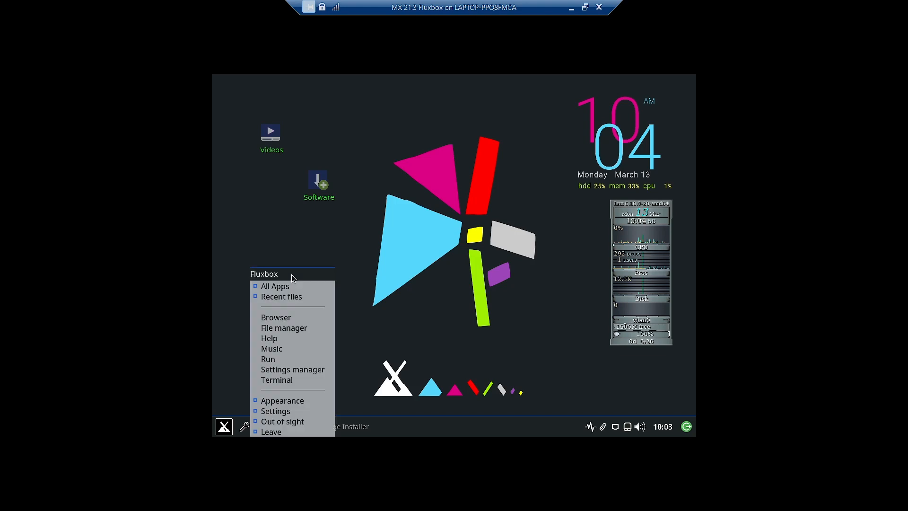
pyautogui.moveTo(298, 299)
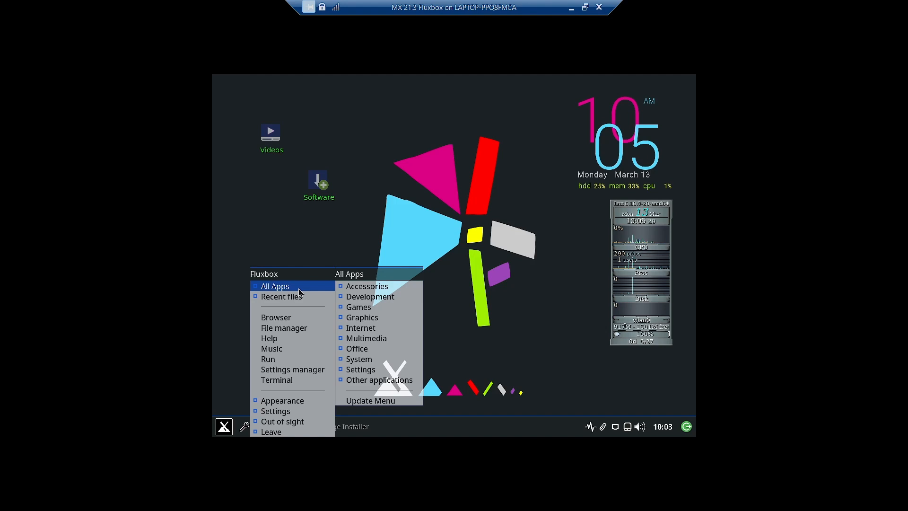
pyautogui.moveTo(378, 368)
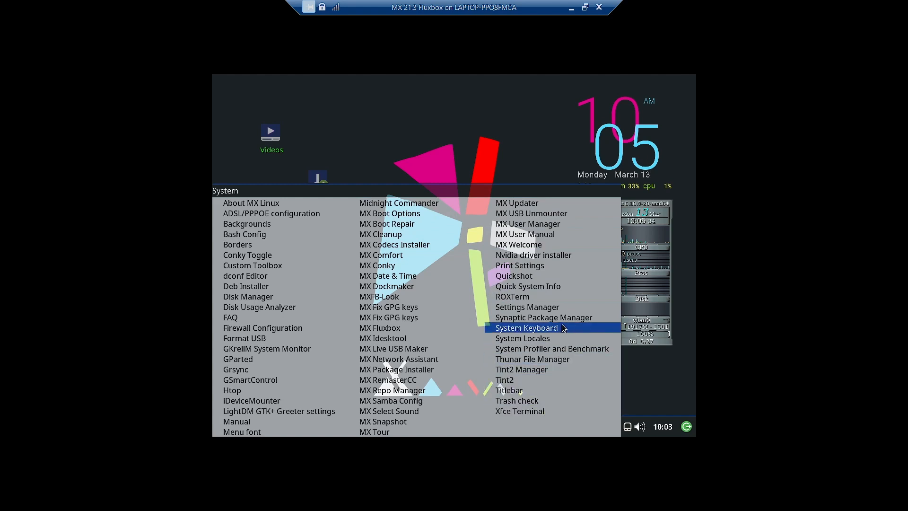
pyautogui.click(396, 135)
pyautogui.rightClick(397, 137)
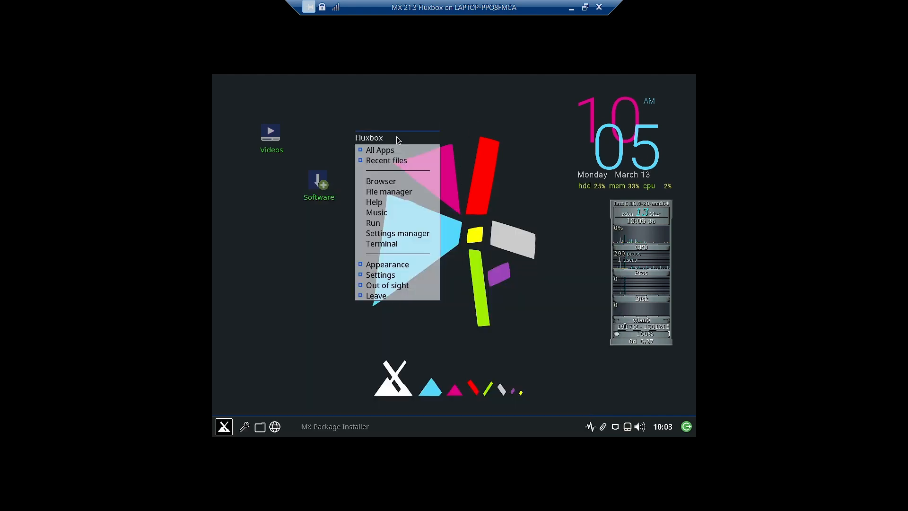
# Apply the FT10dark style from Appearance > Style in the root menu
pyautogui.moveTo(402, 265)
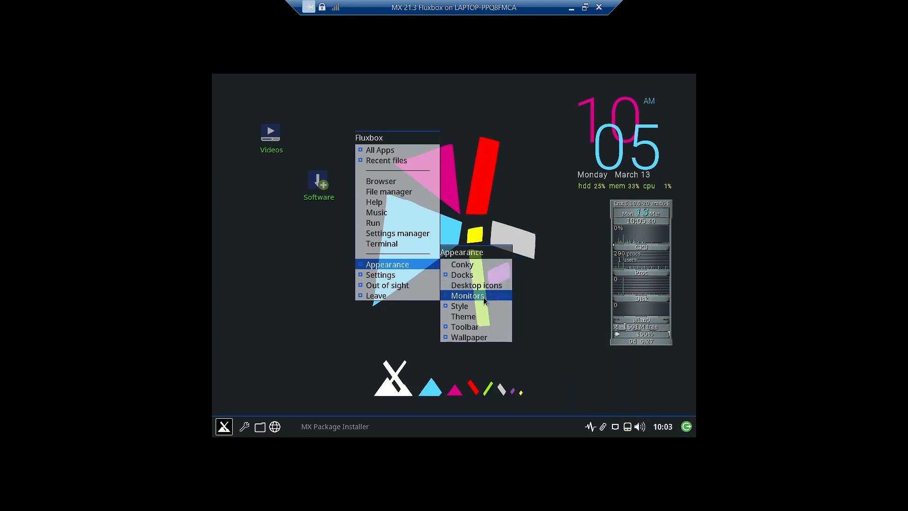
pyautogui.moveTo(483, 304)
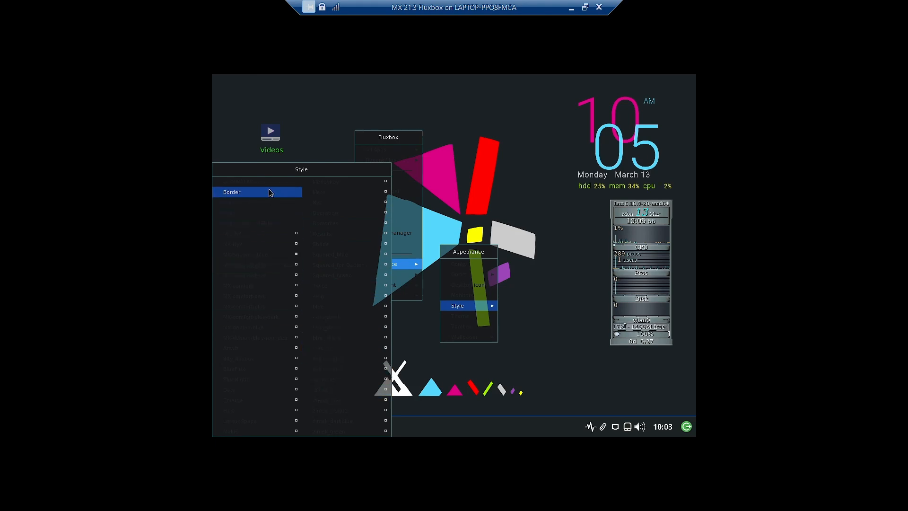
pyautogui.click(261, 234)
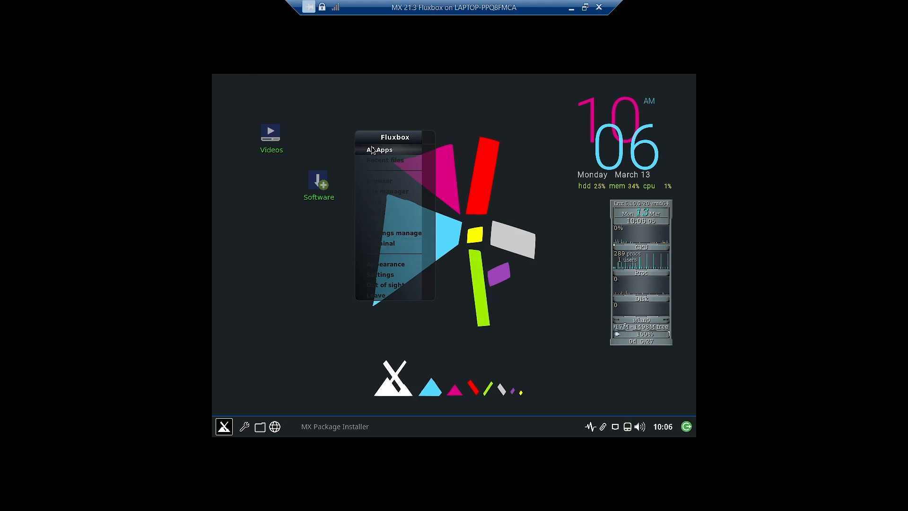
# Try the Flux and MX-debian-blue-rounded styles, then apply MX-comfort-plus-dark
pyautogui.click(223, 427)
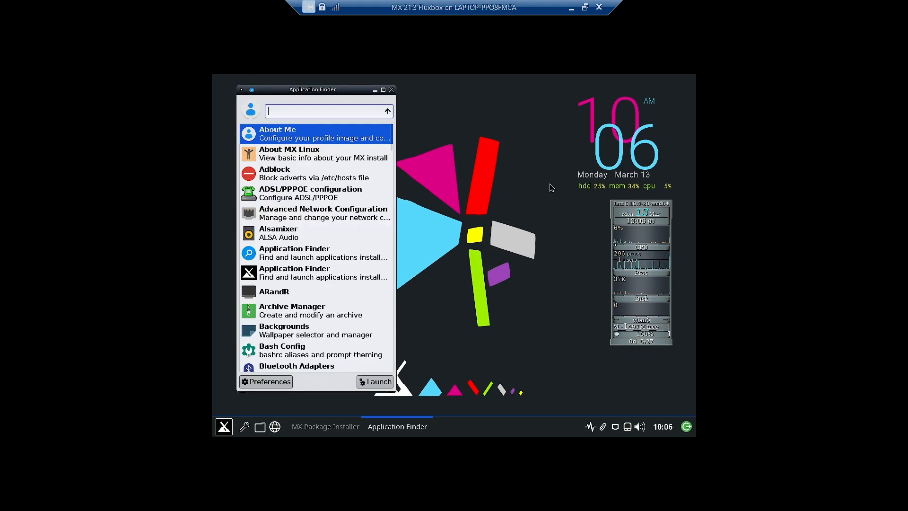
pyautogui.click(391, 88)
pyautogui.rightClick(353, 121)
pyautogui.moveTo(357, 132)
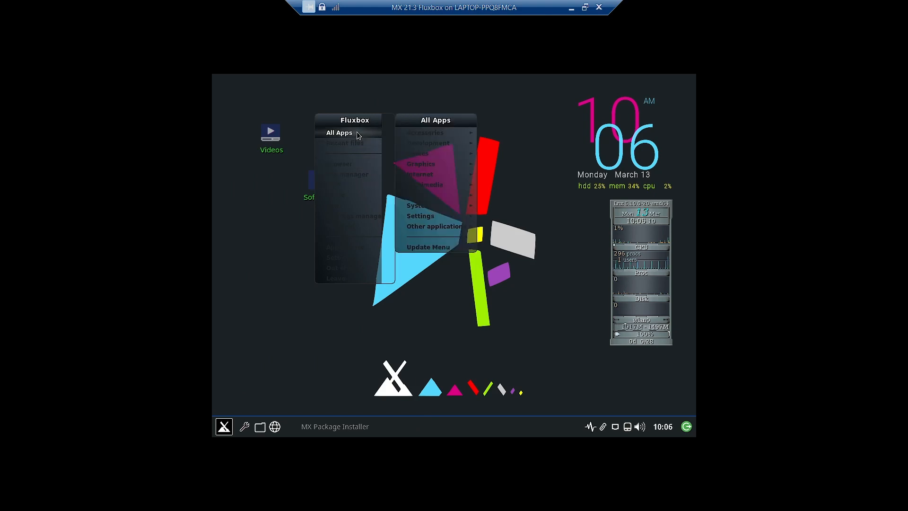
pyautogui.moveTo(340, 256)
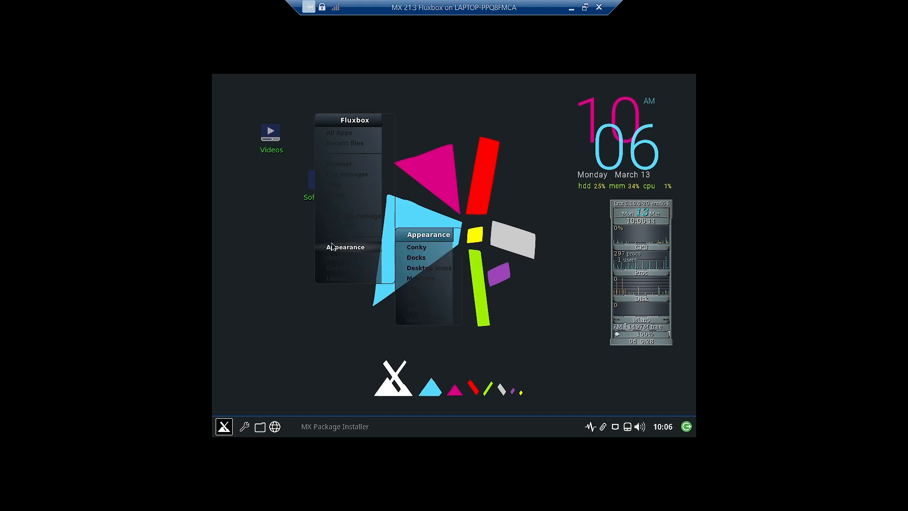
pyautogui.moveTo(431, 287)
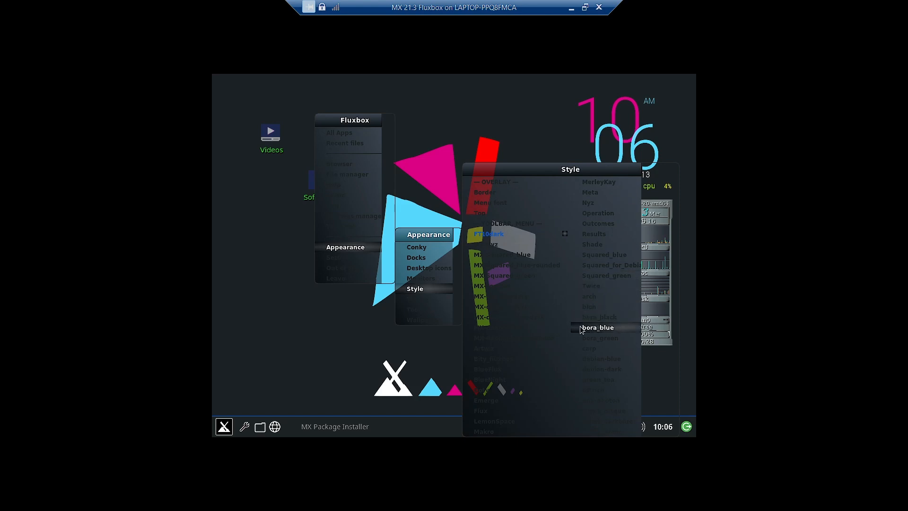
pyautogui.click(503, 411)
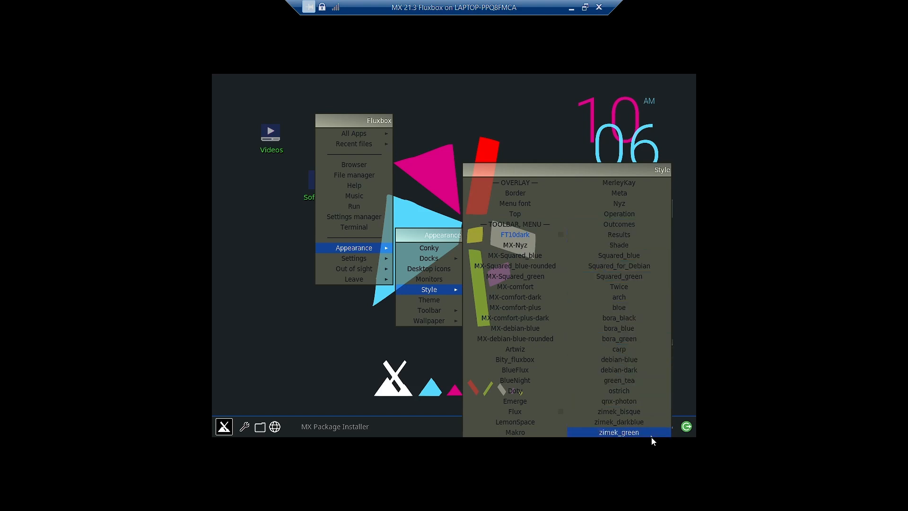
pyautogui.click(535, 338)
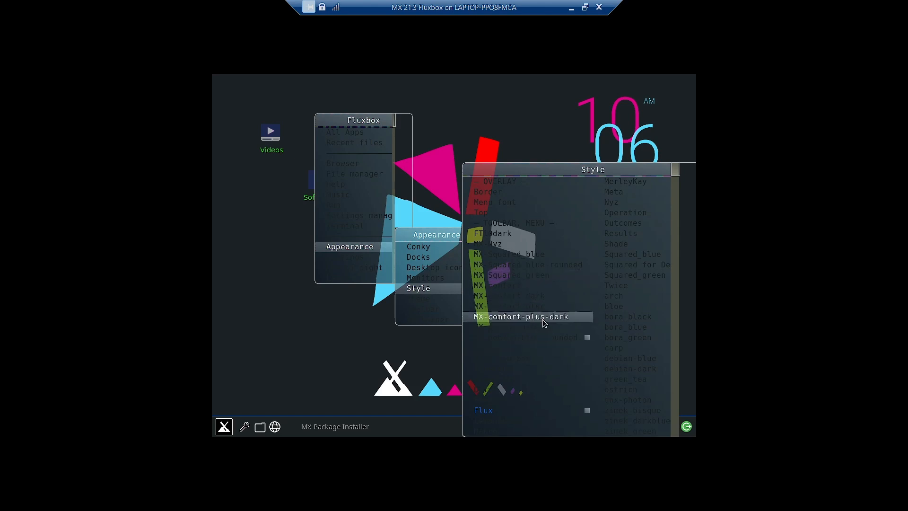
pyautogui.click(546, 316)
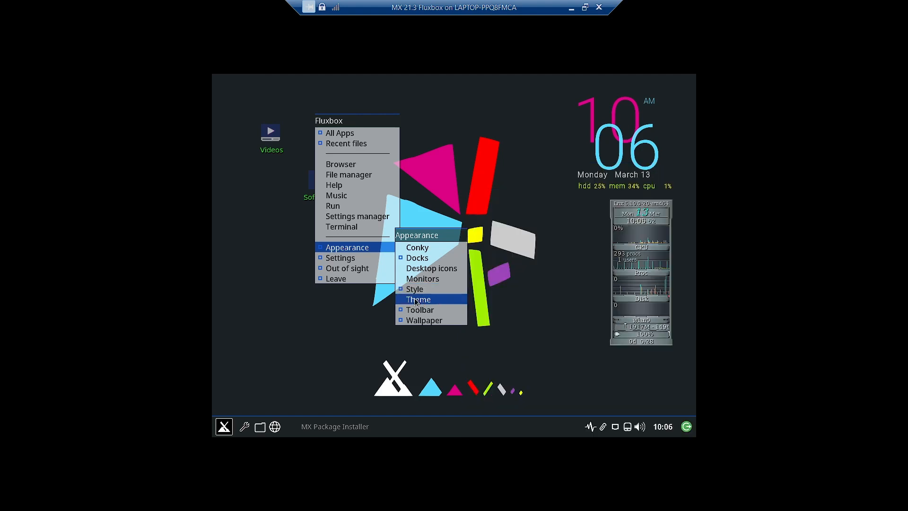
# Preview mx-comfort-dark, Adwaita, Adwaita-dark, Arc, Arc-Dark and Greybird-mx widget themes
pyautogui.click(416, 300)
pyautogui.moveTo(524, 178); pyautogui.dragTo(477, 139)
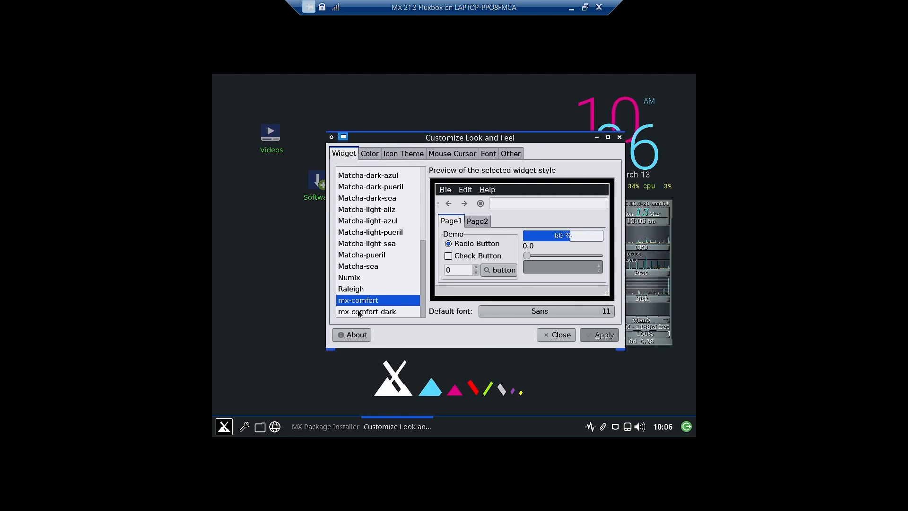
pyautogui.click(392, 313)
pyautogui.scroll(2, 370, 201)
pyautogui.scroll(3, 369, 201)
pyautogui.click(362, 174)
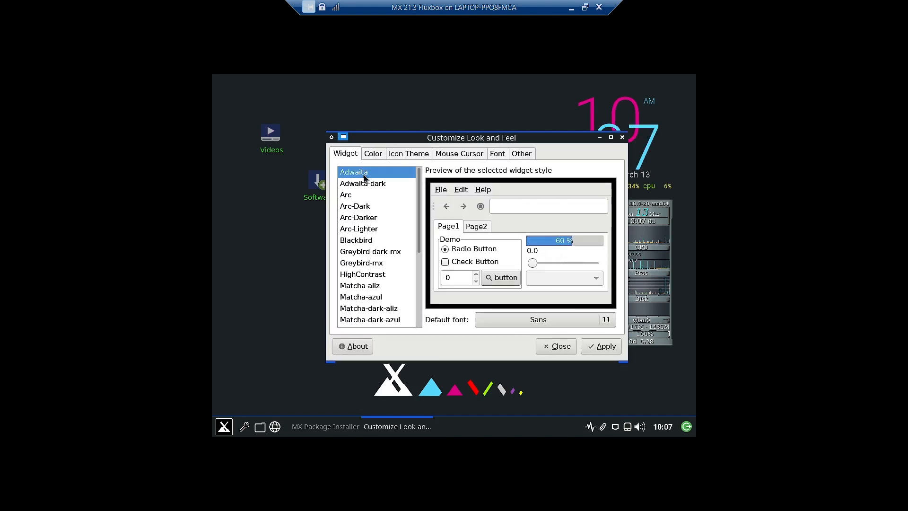
pyautogui.click(364, 185)
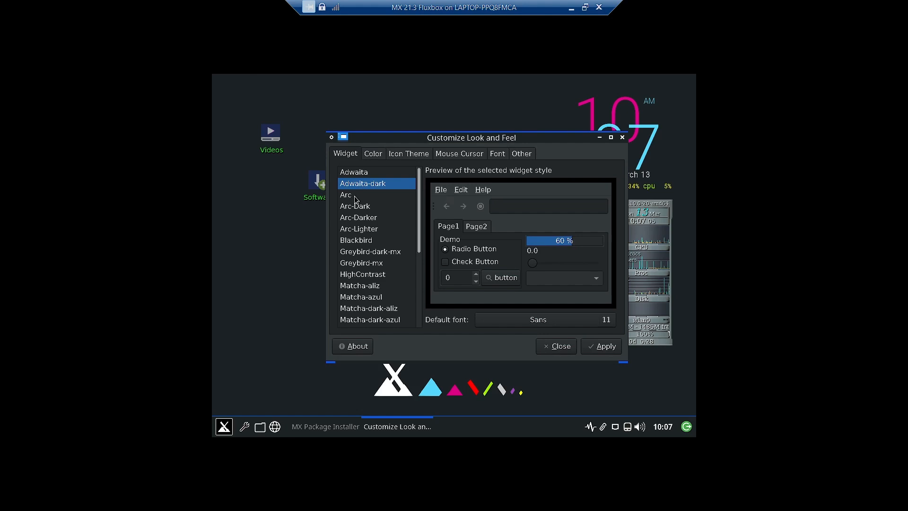
pyautogui.click(356, 199)
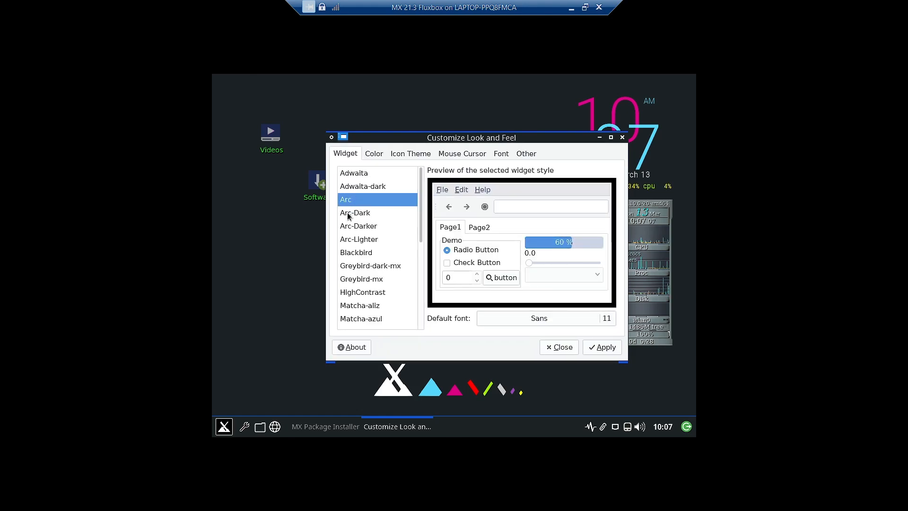
pyautogui.click(349, 213)
pyautogui.click(372, 279)
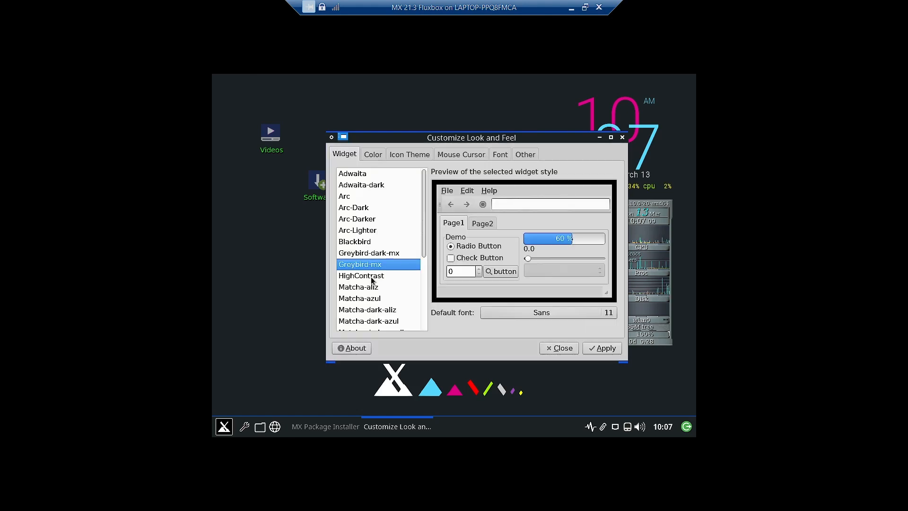
# Preview Matcha-azul and Matcha-dark-aliz, settle on Greybird-dark-mx, and view the Color page
pyautogui.click(225, 426)
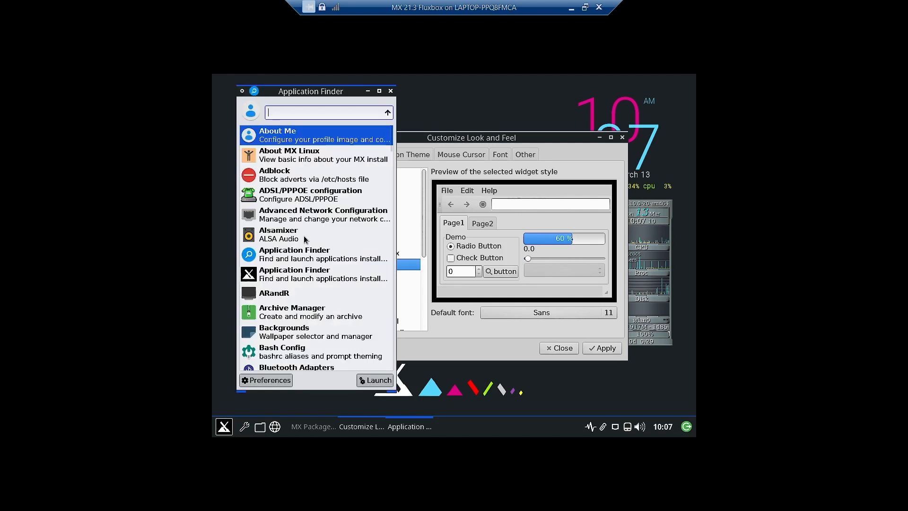
pyautogui.scroll(-15, 305, 240)
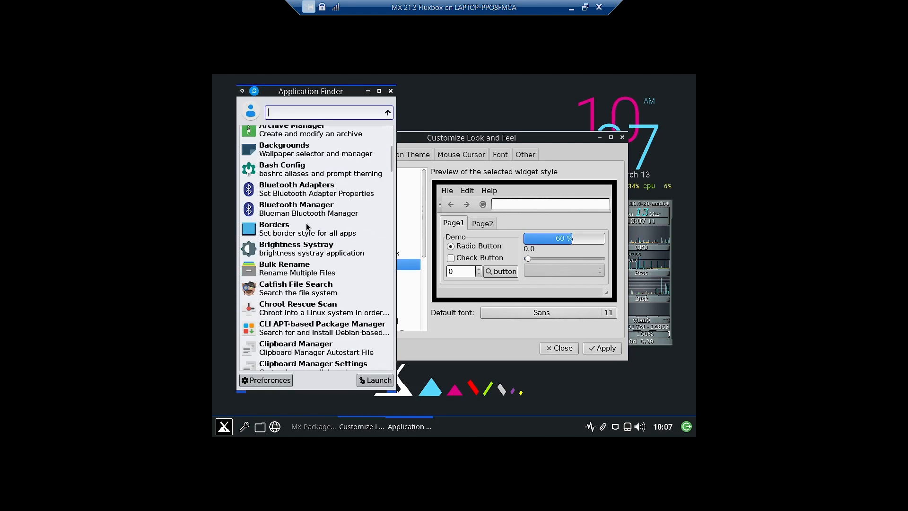
pyautogui.click(472, 141)
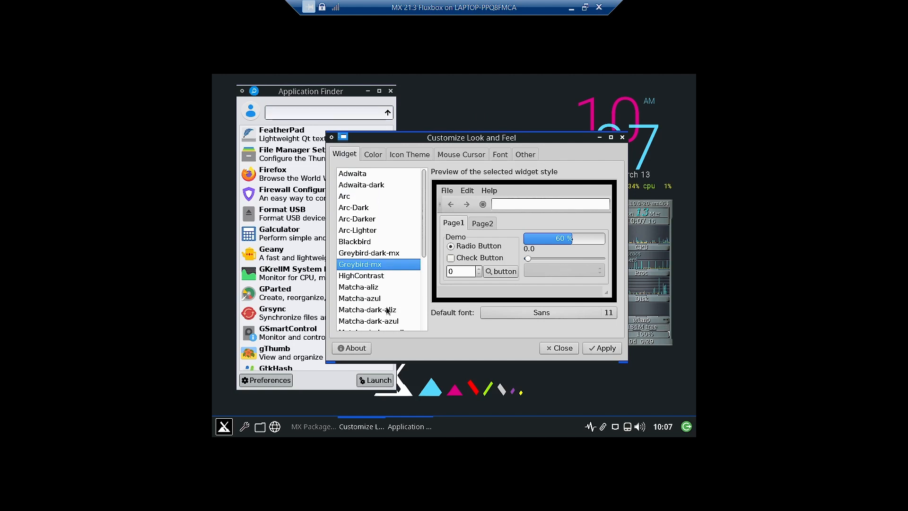
pyautogui.click(375, 298)
pyautogui.click(375, 331)
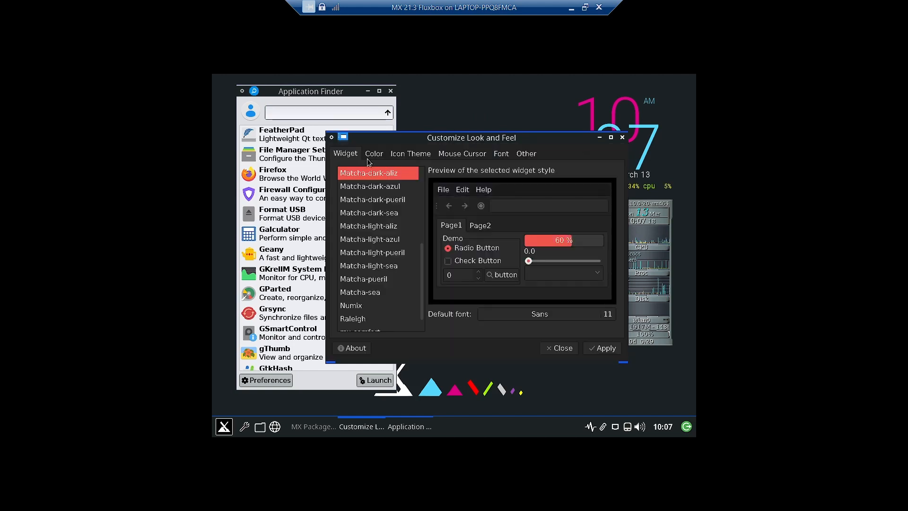
pyautogui.scroll(5, 377, 231)
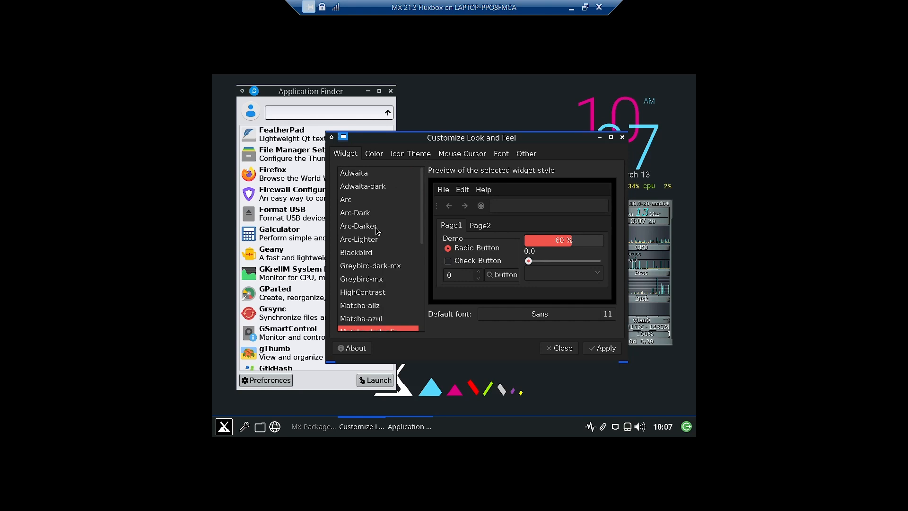
pyautogui.click(380, 267)
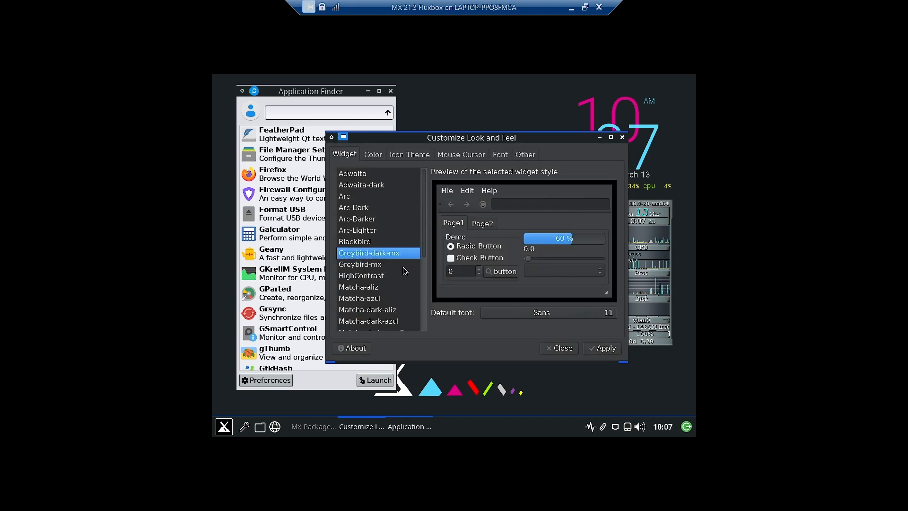
pyautogui.click(377, 299)
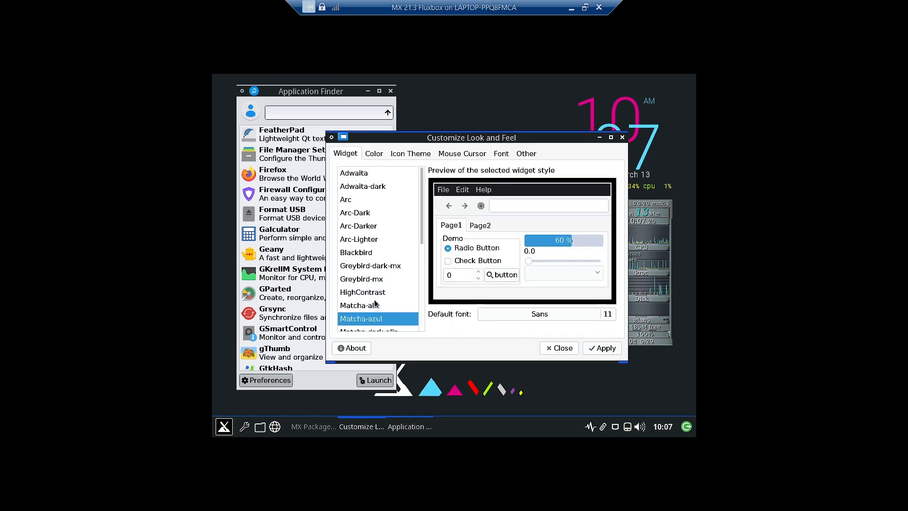
pyautogui.click(379, 266)
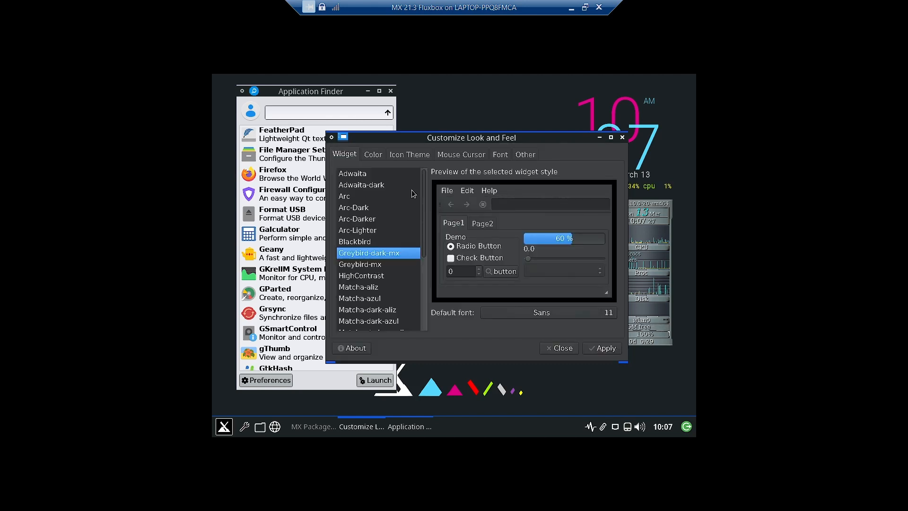
pyautogui.click(374, 155)
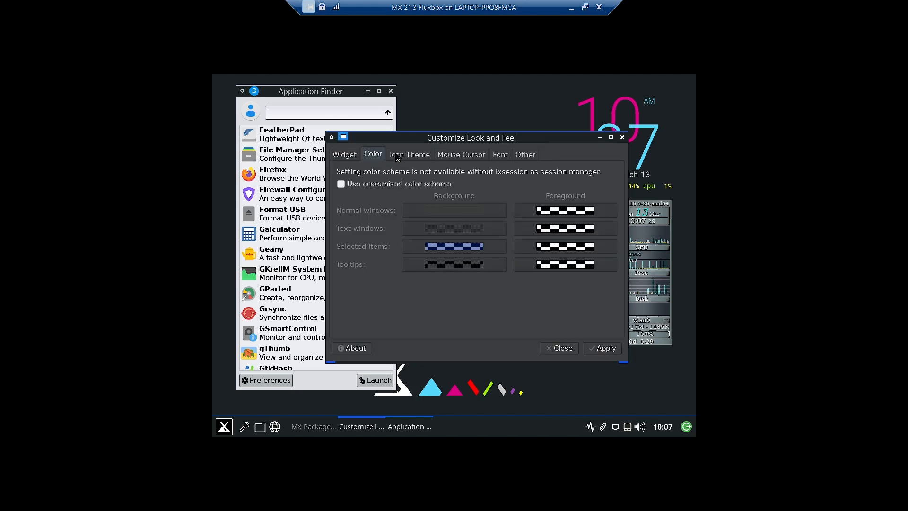
# Apply the Papirus icon theme
pyautogui.click(397, 156)
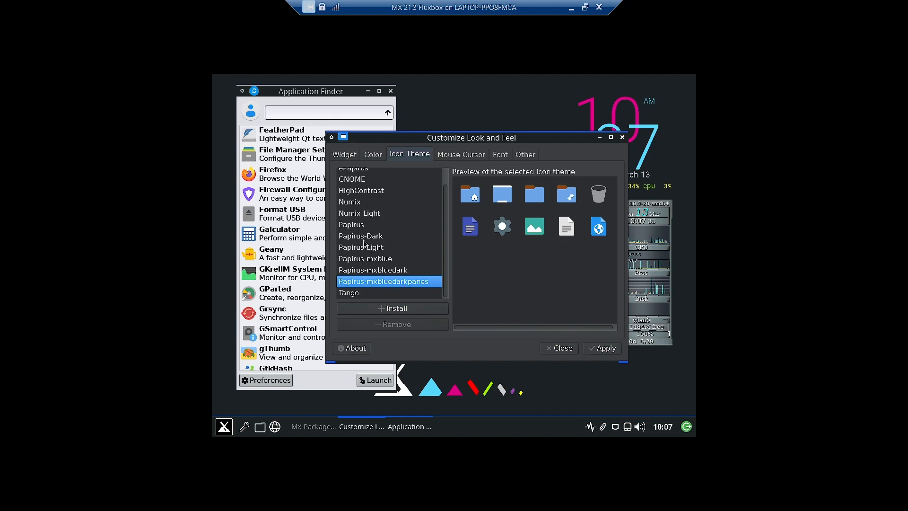
pyautogui.click(356, 225)
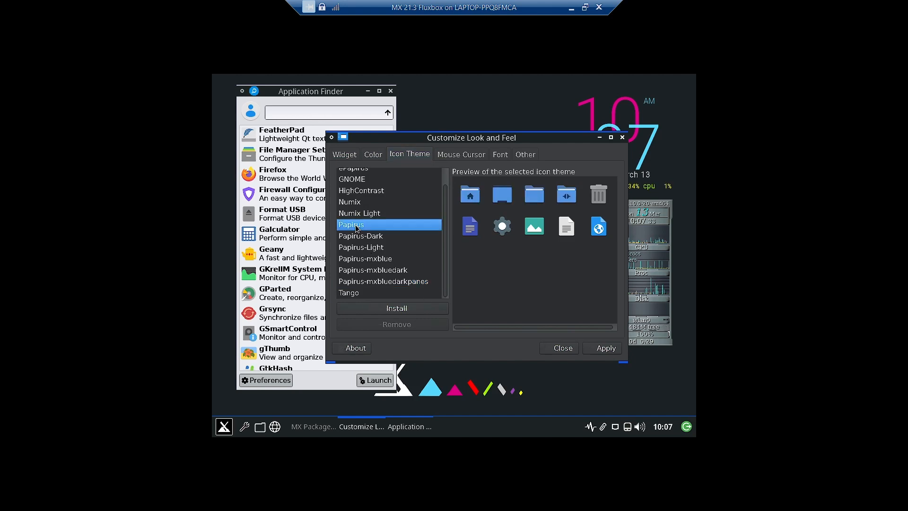
pyautogui.click(599, 347)
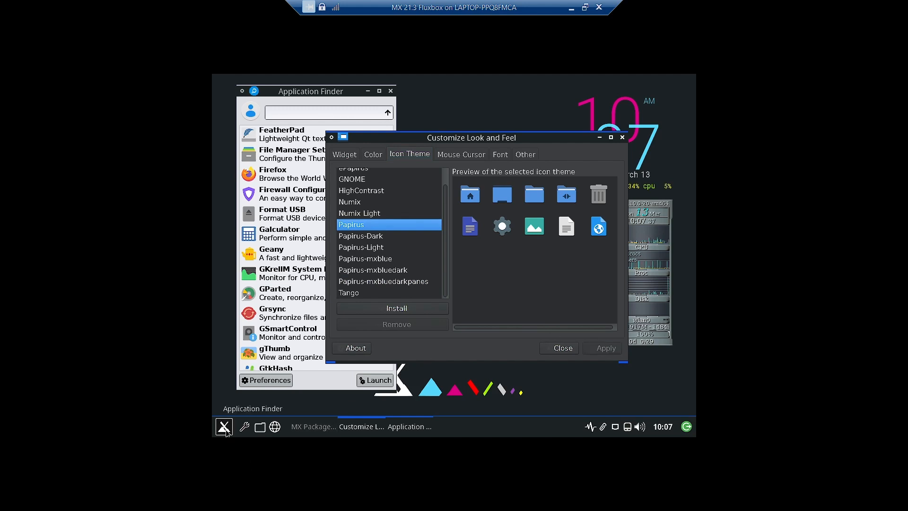
pyautogui.scroll(-3, 294, 236)
pyautogui.scroll(4, 293, 236)
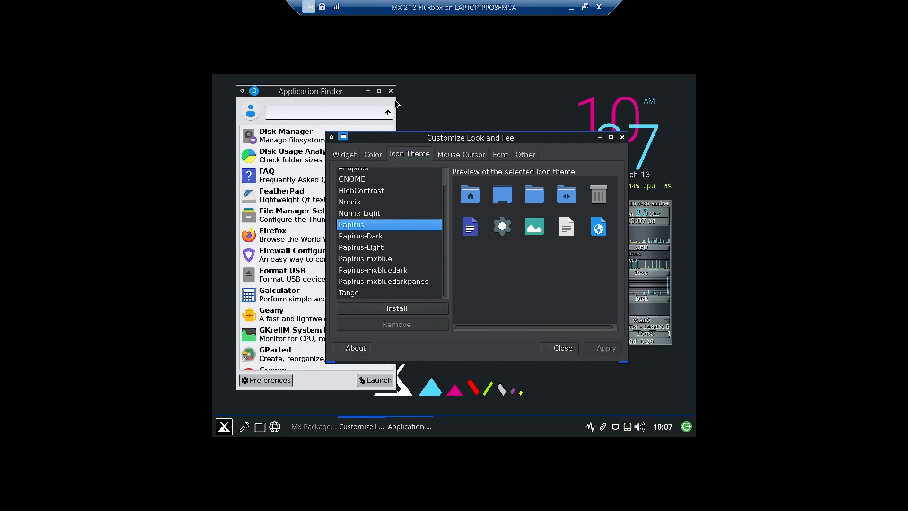
# Apply the Papirus-Light icon theme
pyautogui.click(390, 91)
pyautogui.click(224, 426)
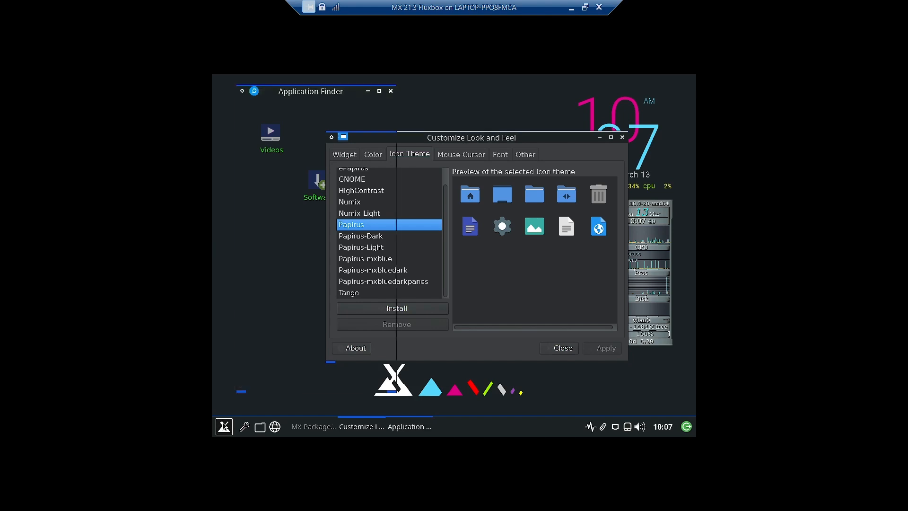
pyautogui.scroll(-3, 308, 298)
pyautogui.scroll(-3, 308, 298)
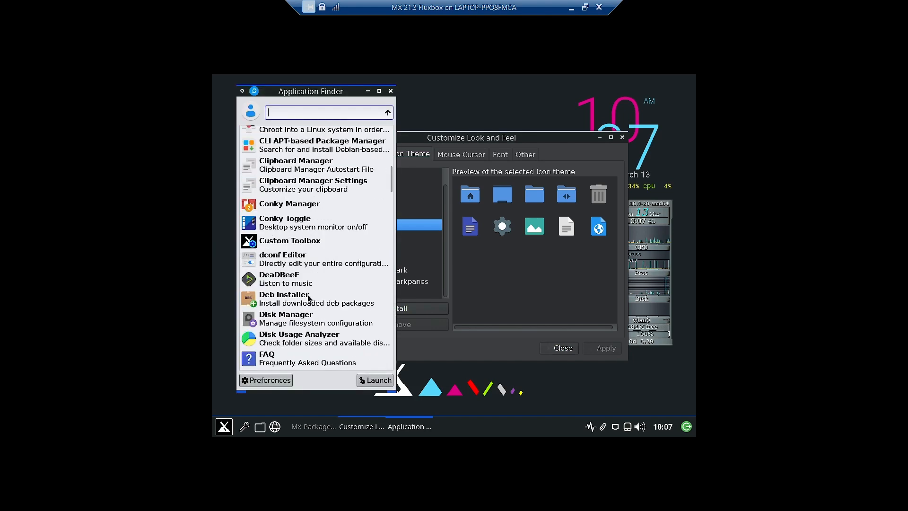
pyautogui.click(477, 141)
pyautogui.moveTo(477, 141); pyautogui.dragTo(527, 141)
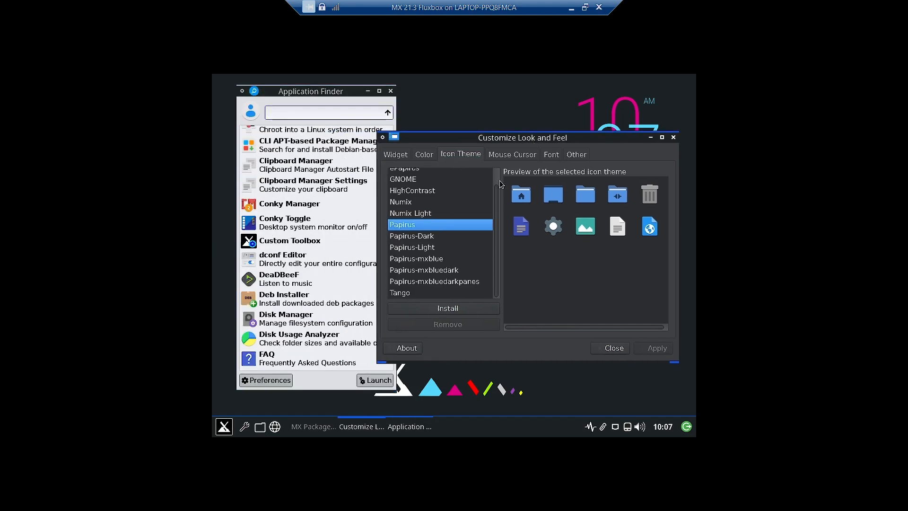
pyautogui.click(419, 247)
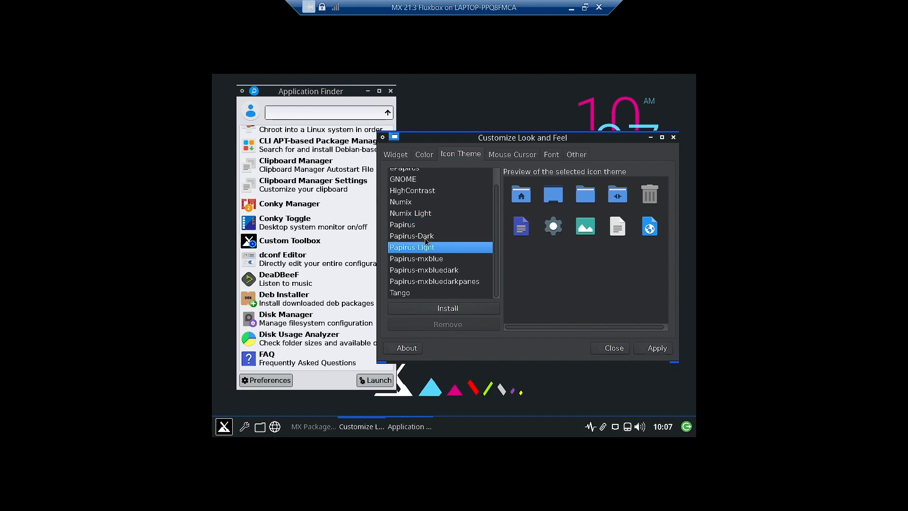
pyautogui.click(650, 352)
# Apply the Numix icon theme
pyautogui.scroll(10, 292, 208)
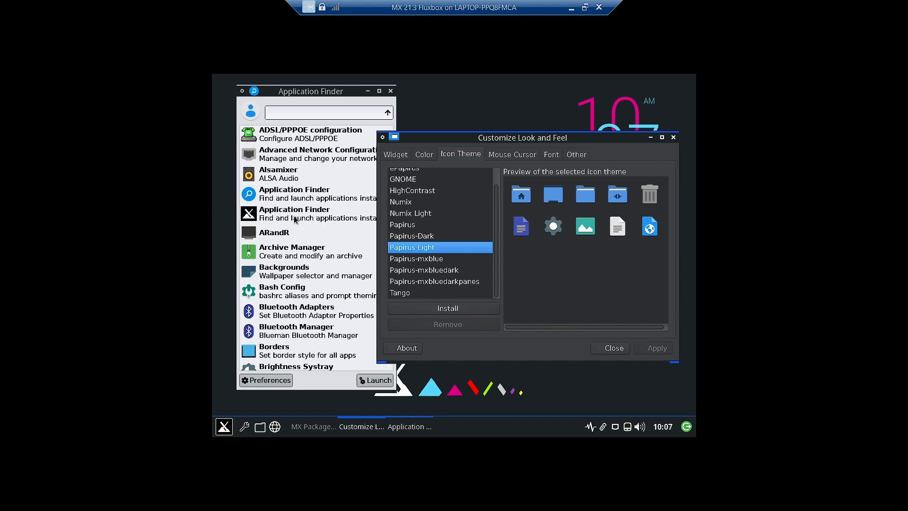
pyautogui.click(391, 91)
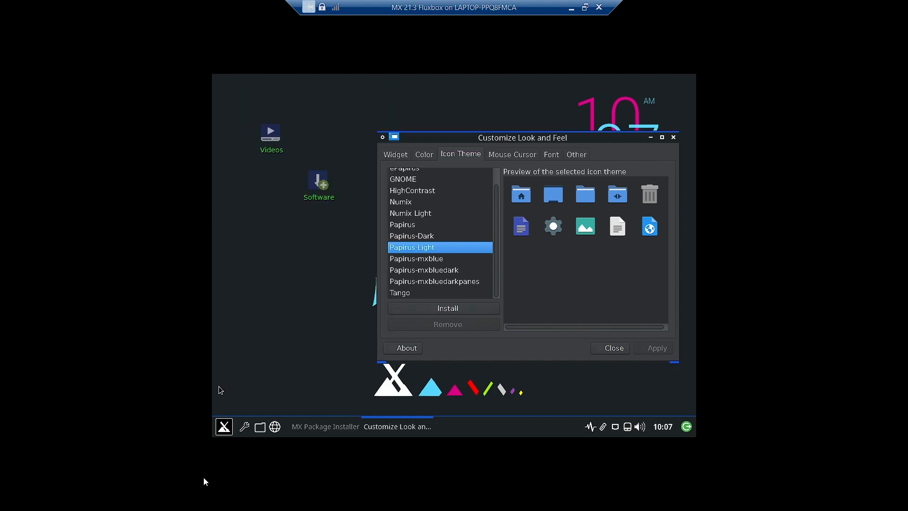
pyautogui.click(225, 426)
pyautogui.scroll(-15, 313, 289)
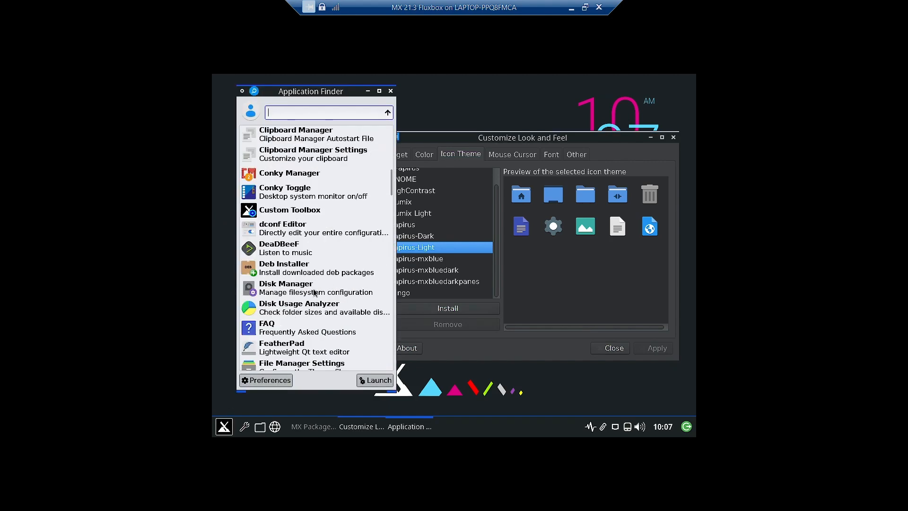
pyautogui.click(514, 141)
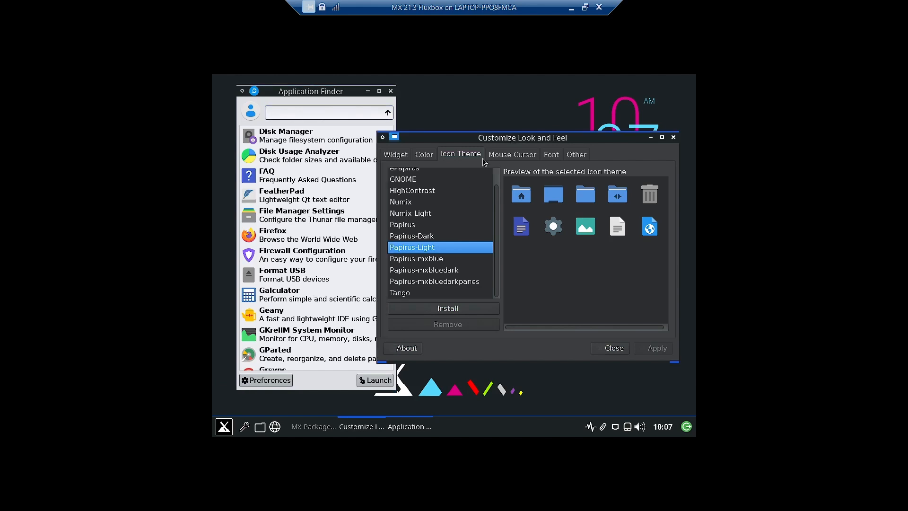
pyautogui.click(405, 206)
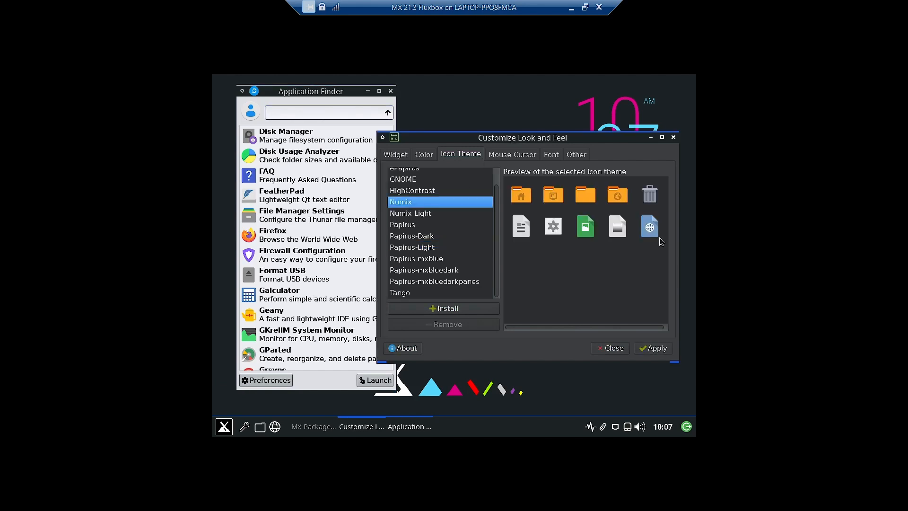
pyautogui.click(655, 350)
# Review the Widget and Color pages, then close Customize Look and Feel
pyautogui.click(390, 91)
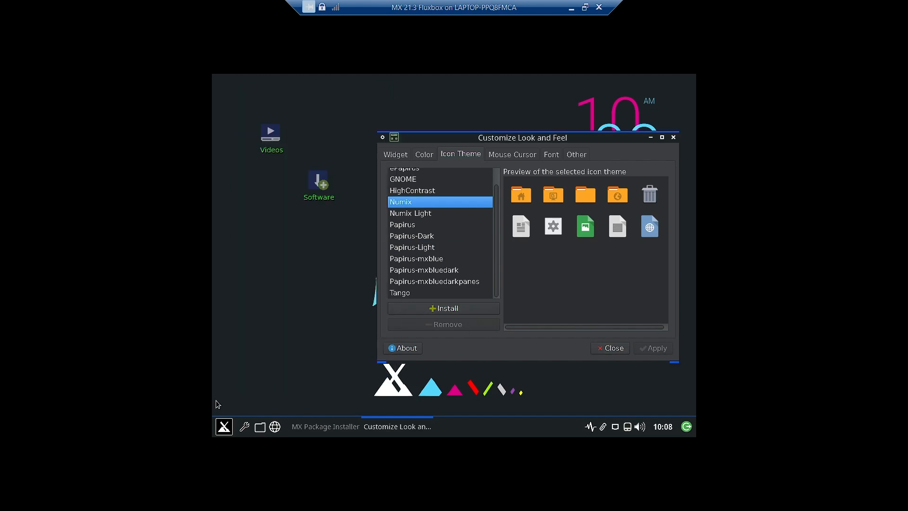
pyautogui.click(222, 428)
pyautogui.scroll(-15, 273, 305)
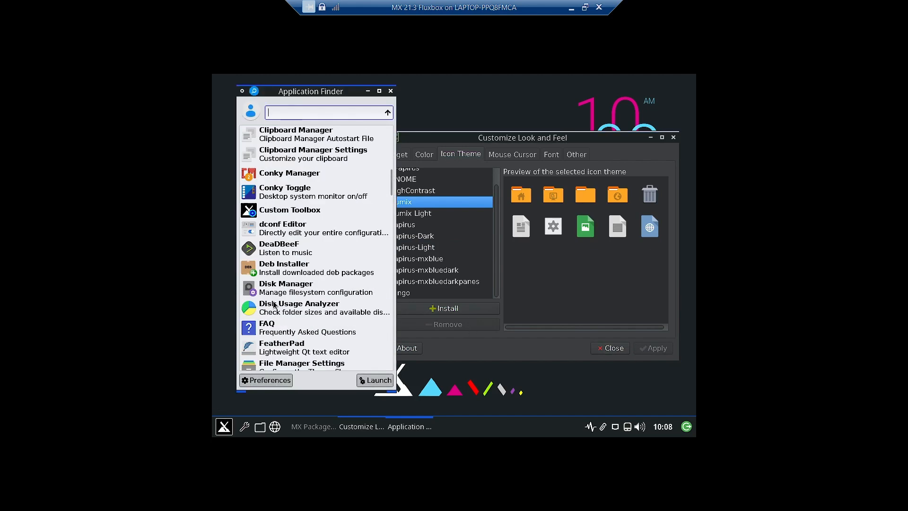
pyautogui.scroll(-7, 274, 305)
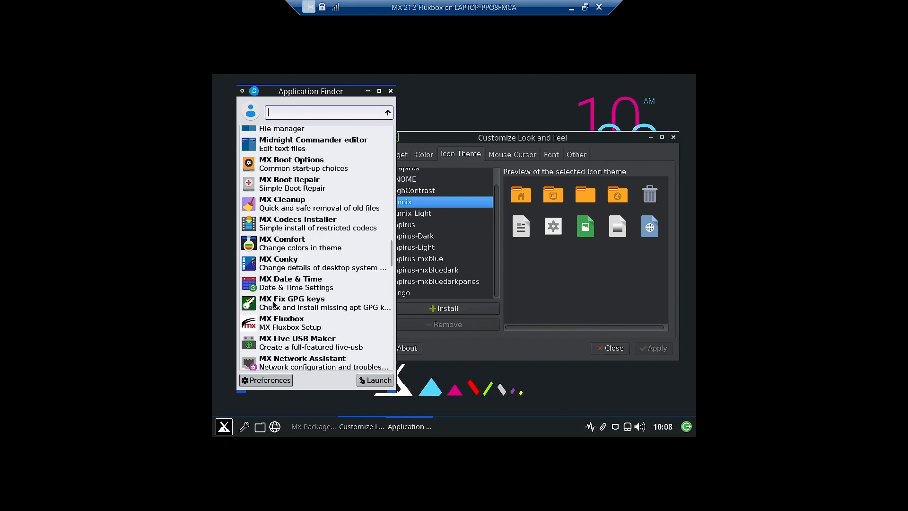
pyautogui.click(496, 142)
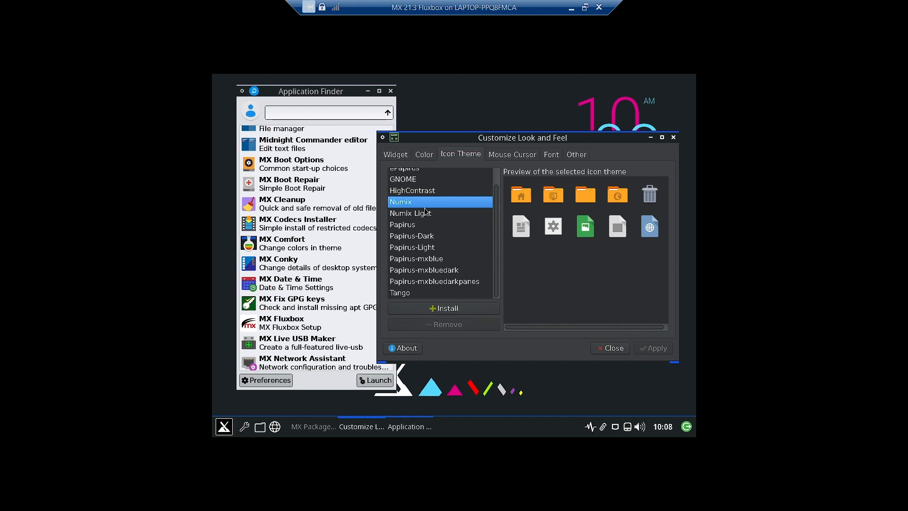
pyautogui.click(394, 158)
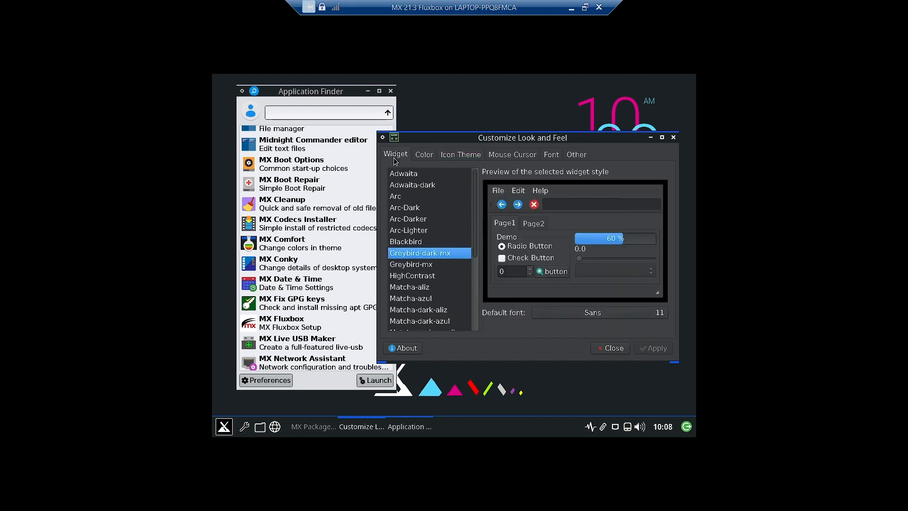
pyautogui.click(427, 159)
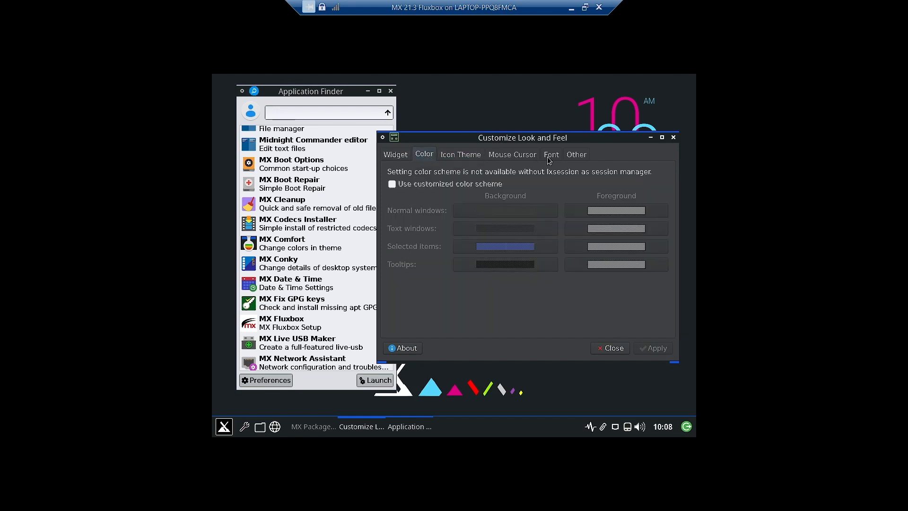
pyautogui.click(674, 138)
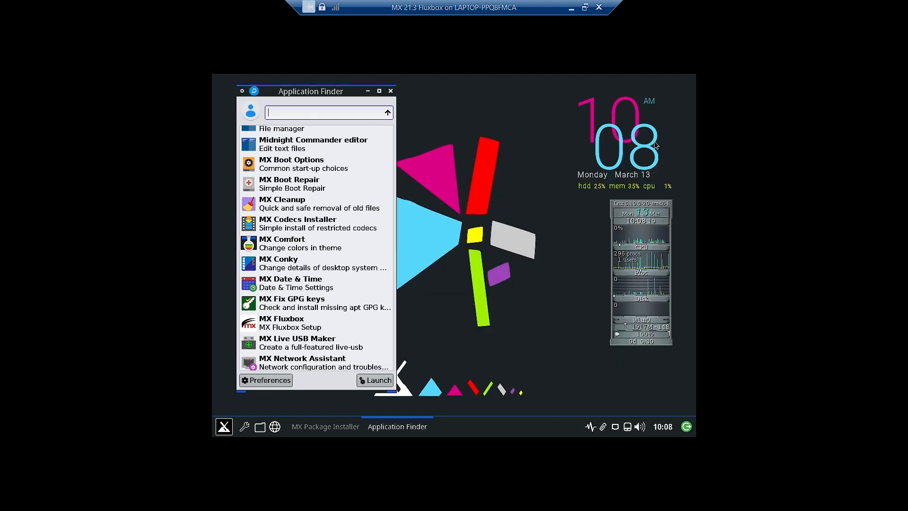
# Run MX Fluxbox, confirm installing MX-flux components into home, and dismiss 'All done!'
pyautogui.doubleClick(278, 326)
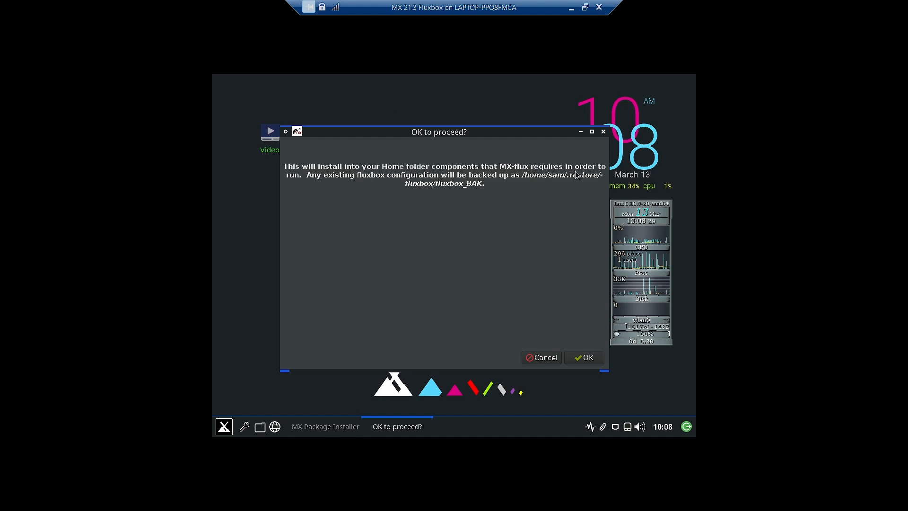
pyautogui.click(587, 359)
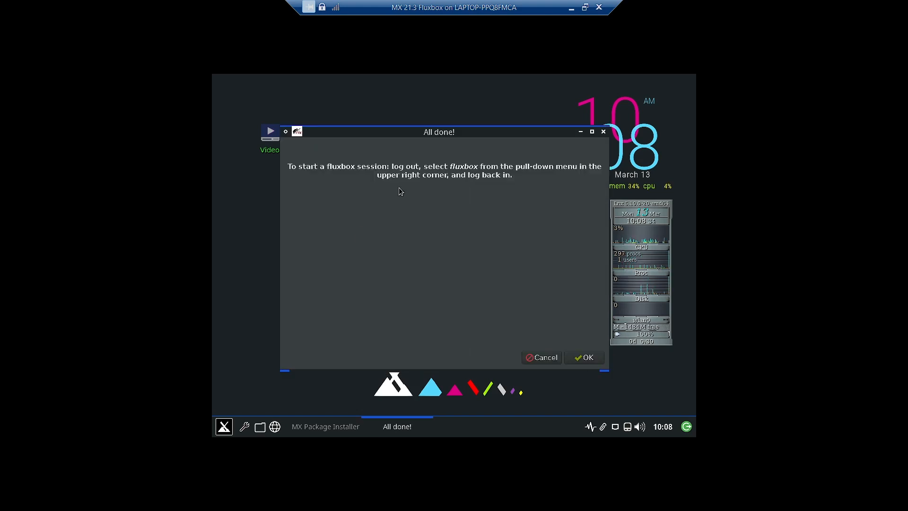
pyautogui.click(584, 358)
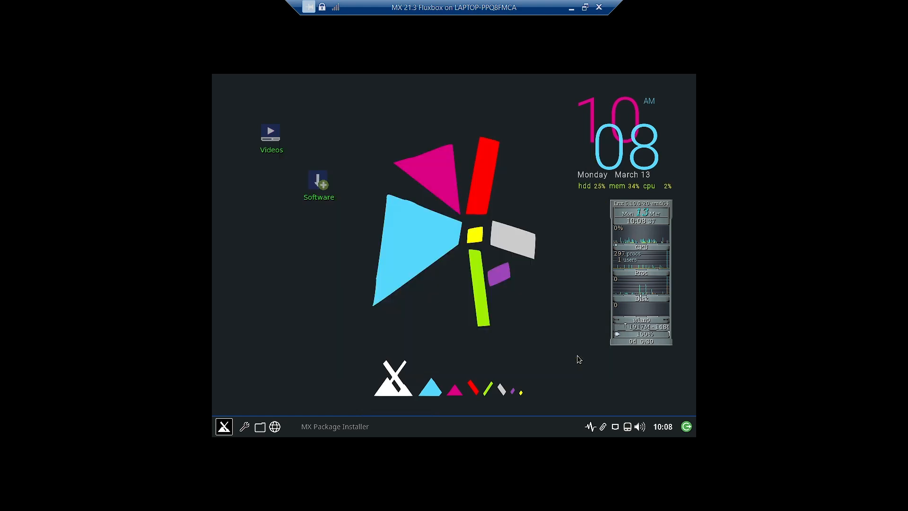
# Log out, log back in, close MX Welcome, and open the home folder in Thunar
pyautogui.rightClick(283, 378)
pyautogui.moveTo(324, 406)
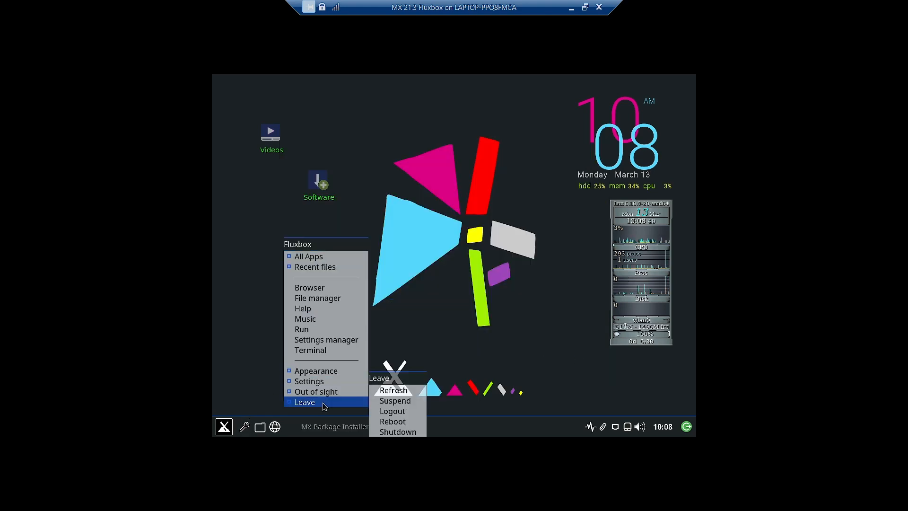
pyautogui.click(393, 411)
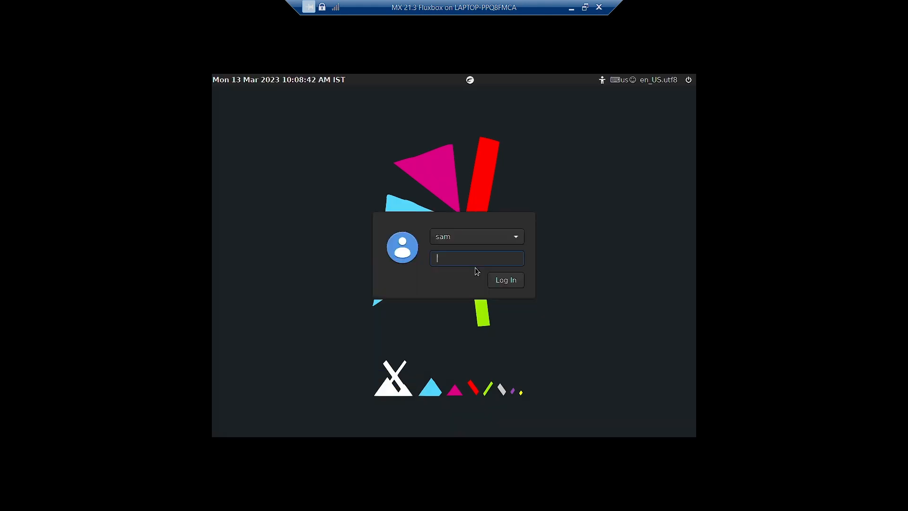
pyautogui.write('••')
pyautogui.press('Return')
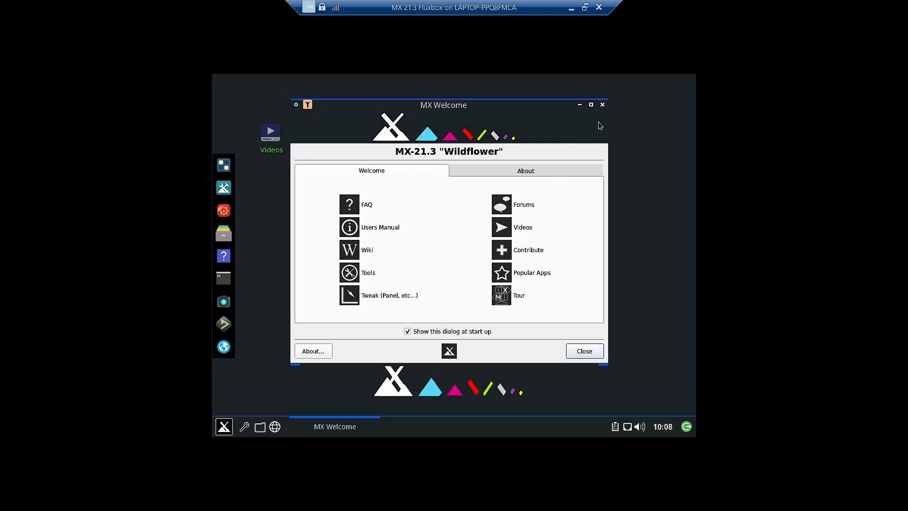
pyautogui.click(603, 104)
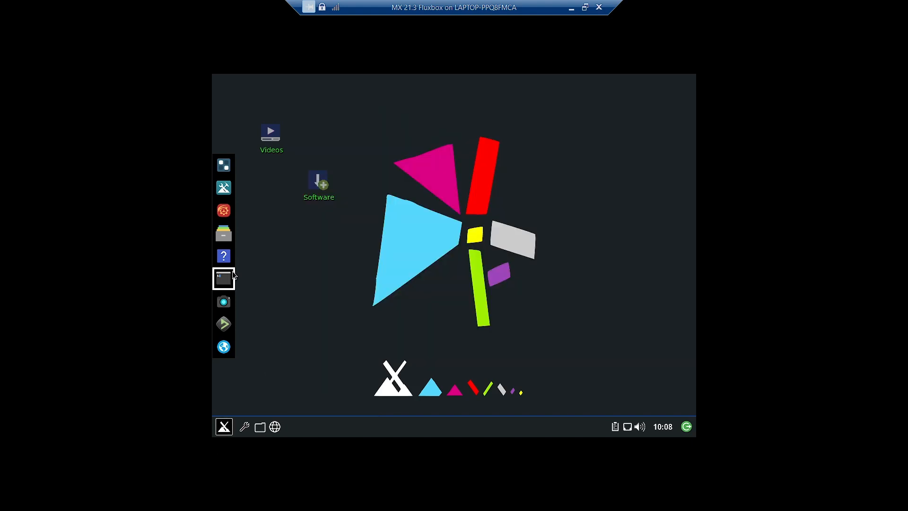
pyautogui.click(224, 233)
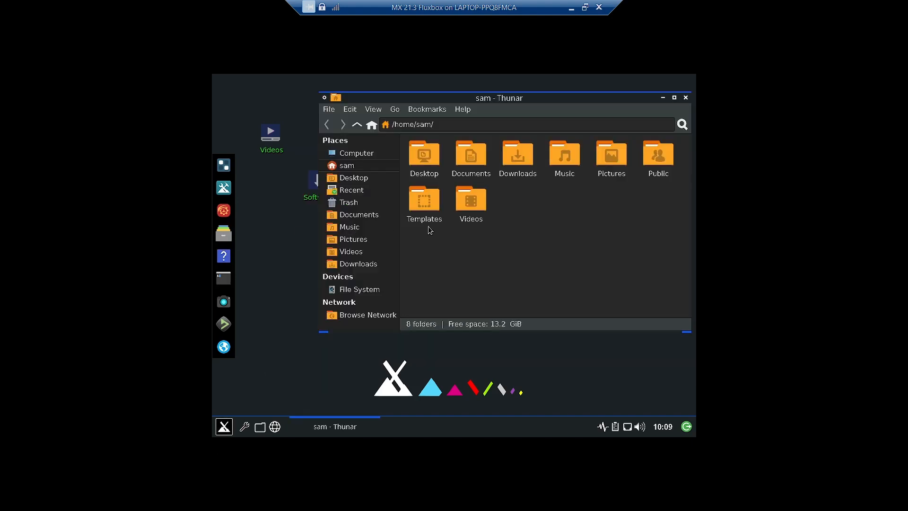
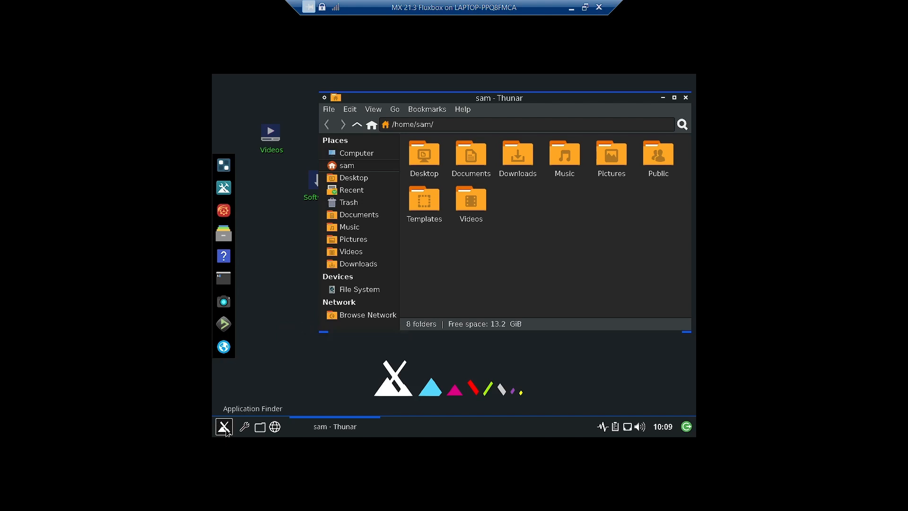
# Close Thunar and remove the dock with the desktop menu's Out of sight > Kill dock
pyautogui.click(686, 98)
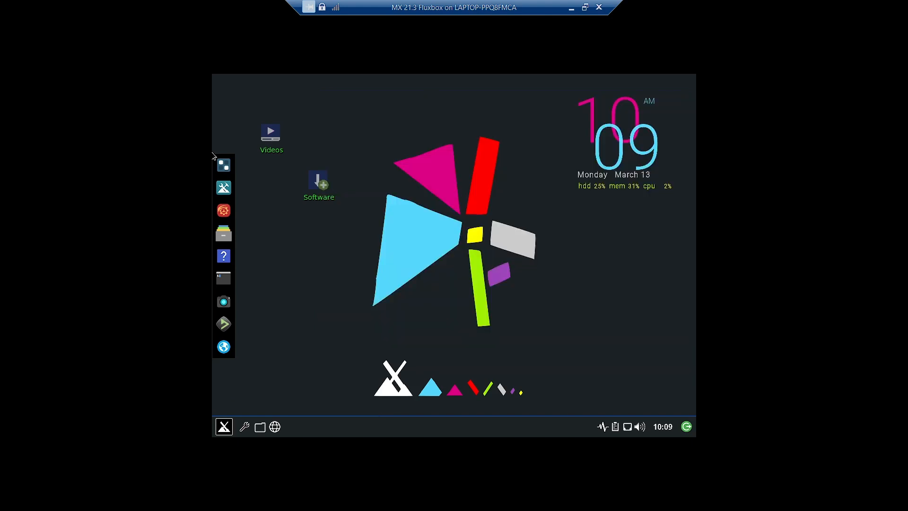
pyautogui.rightClick(319, 313)
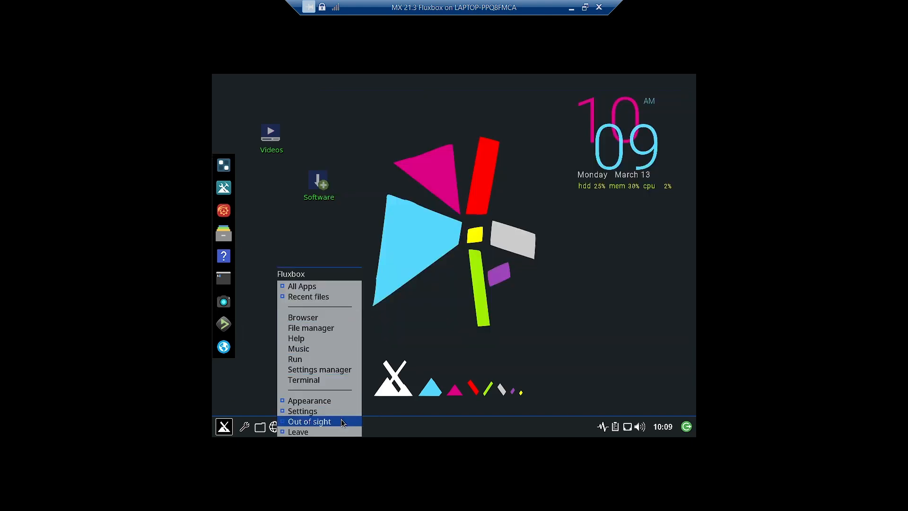
pyautogui.moveTo(342, 421)
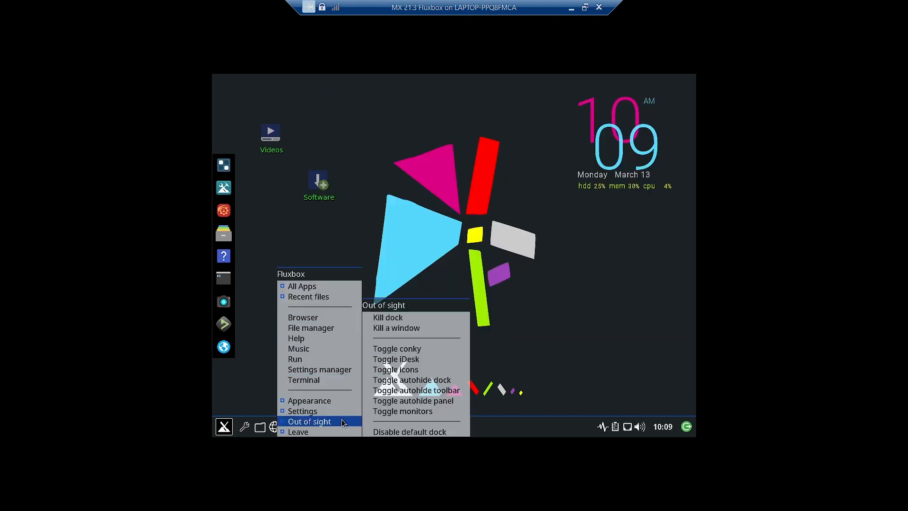
pyautogui.click(406, 318)
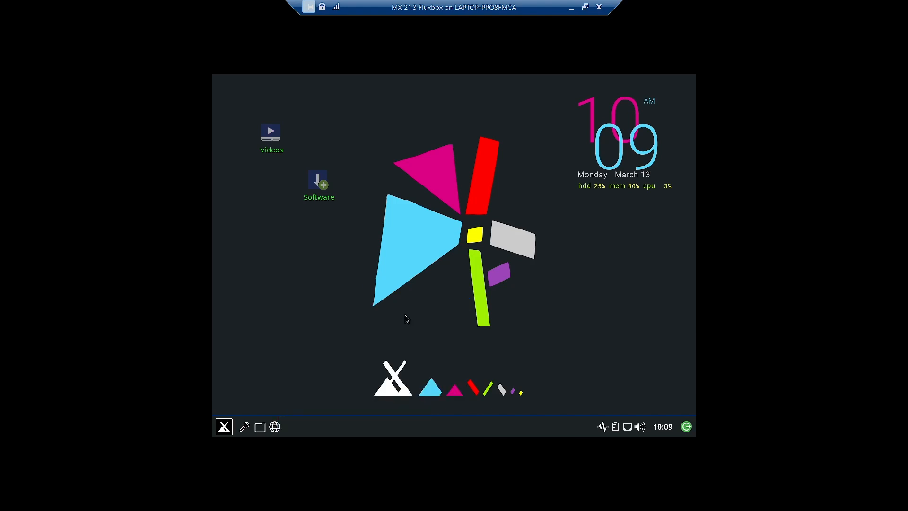
pyautogui.click(224, 426)
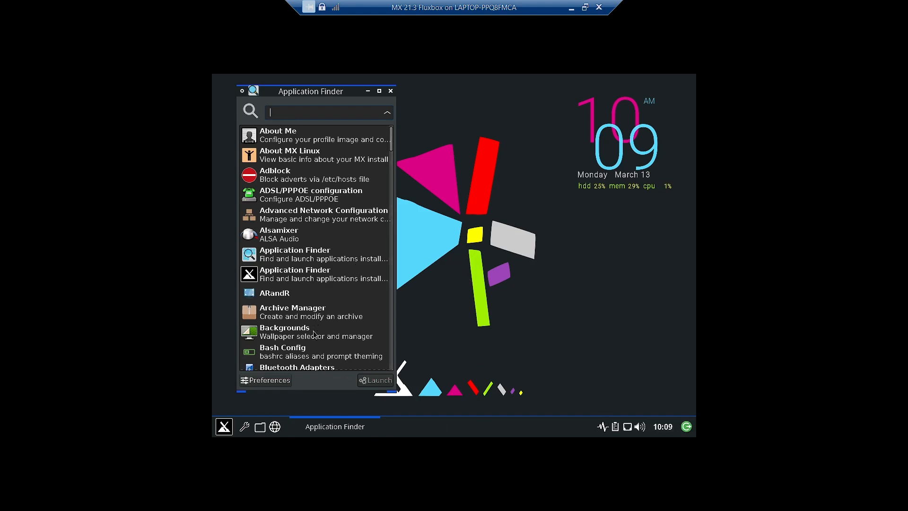
# Launch Backgrounds (Nitrogen wallpaper selector) from Application Finder
pyautogui.click(283, 336)
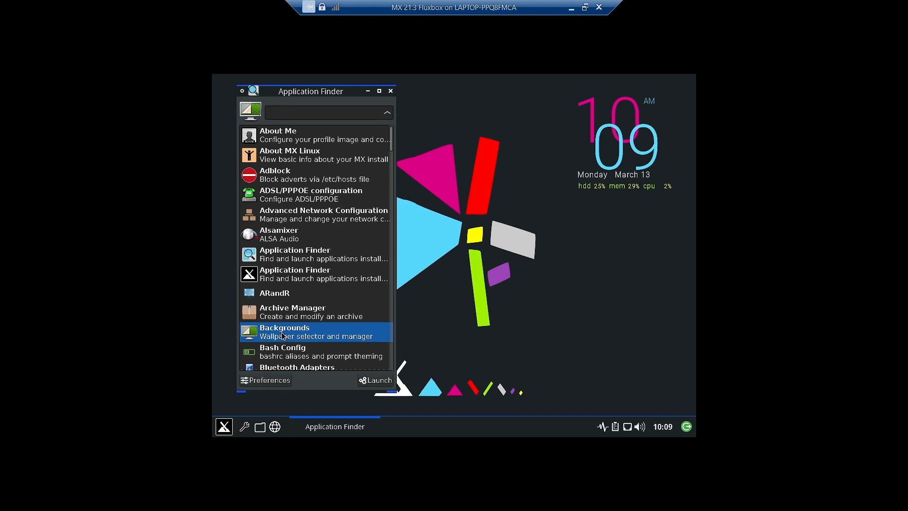
pyautogui.doubleClick(282, 335)
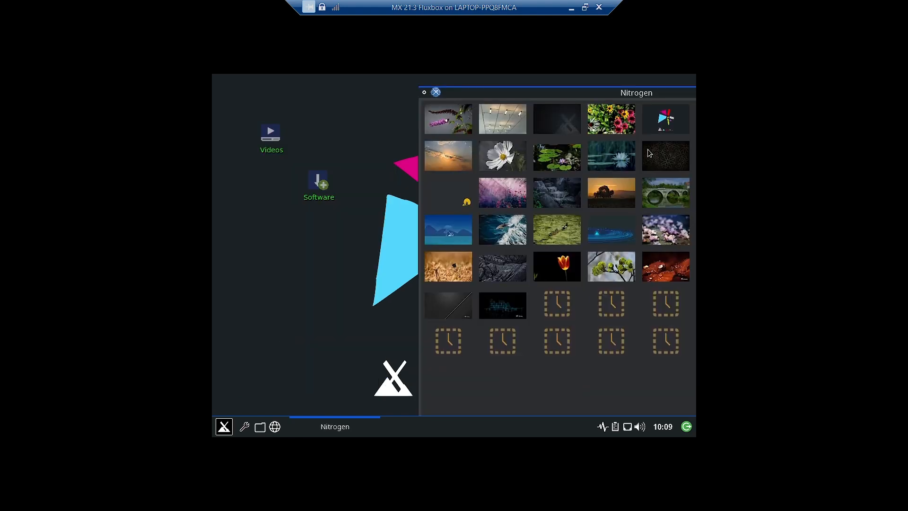
# Move the Nitrogen window lower and preview the purple flowers wallpaper on the desktop
pyautogui.moveTo(588, 94); pyautogui.dragTo(393, 200)
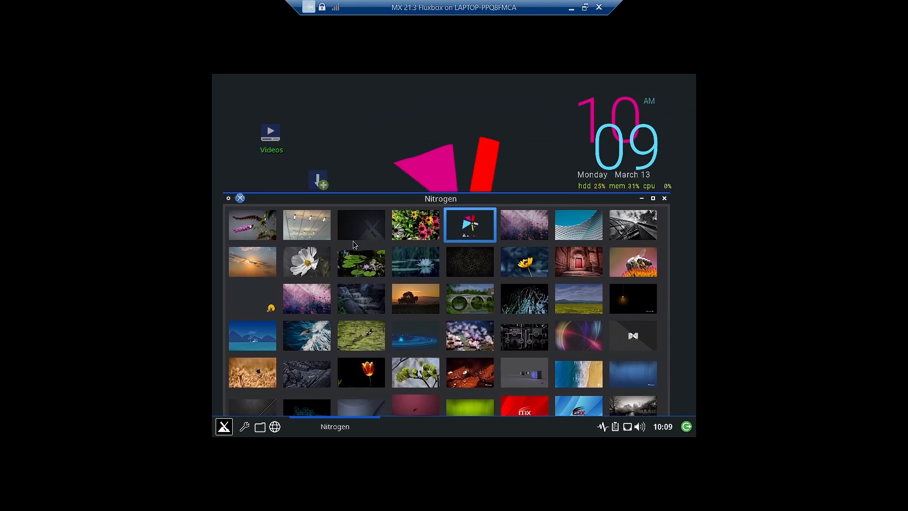
pyautogui.click(248, 227)
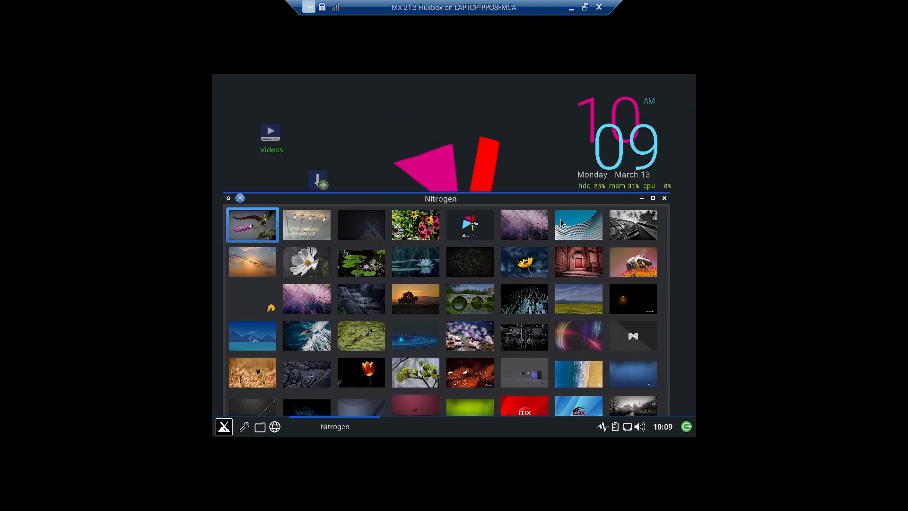
pyautogui.click(641, 199)
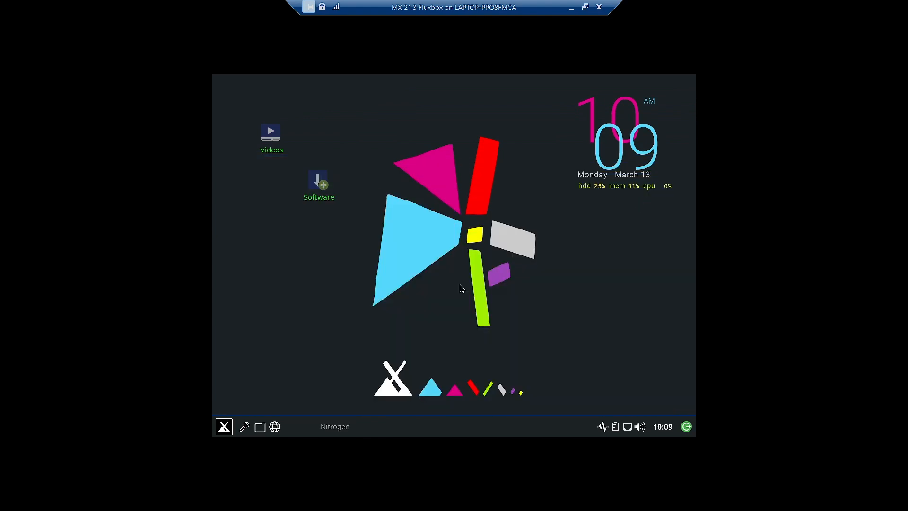
pyautogui.click(337, 427)
pyautogui.doubleClick(253, 222)
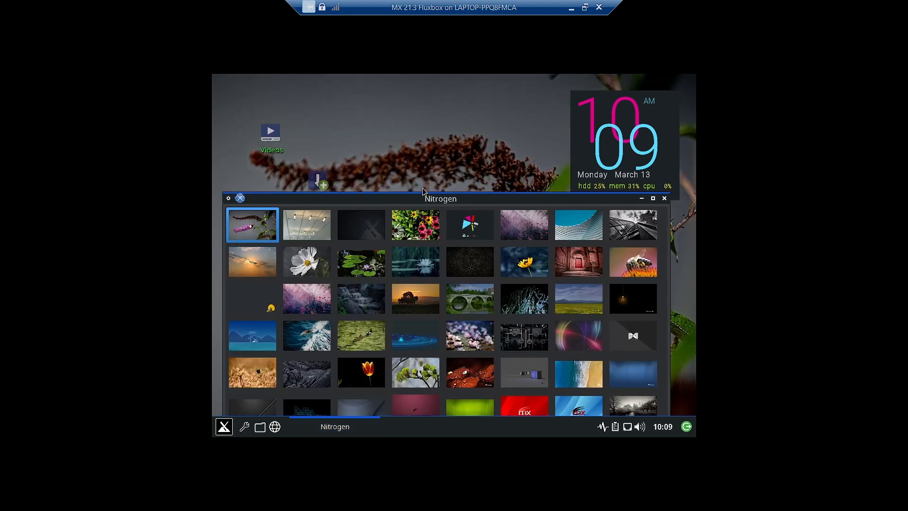
pyautogui.click(641, 199)
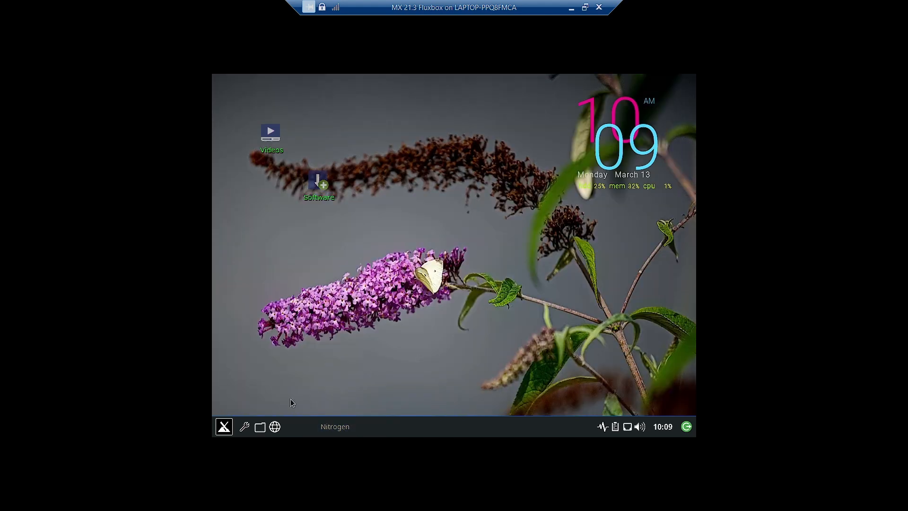
pyautogui.click(335, 426)
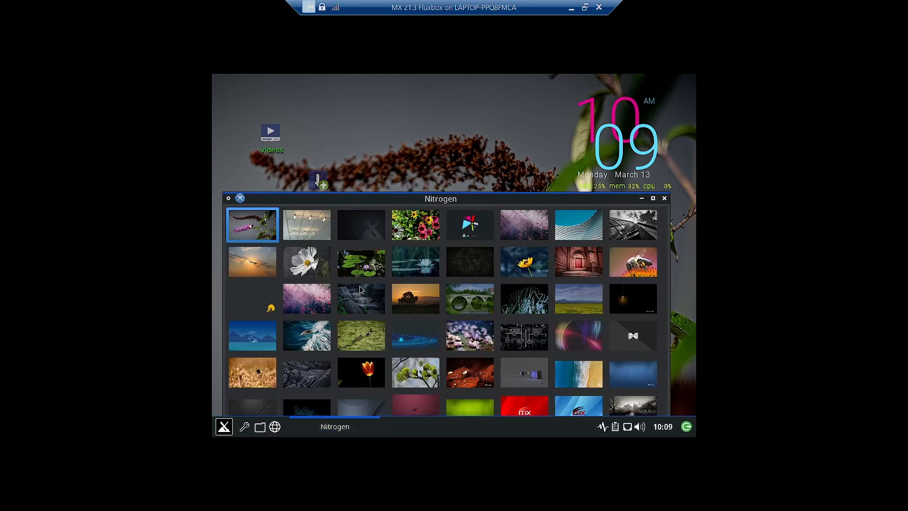
# Try the ceiling lights and sunset tree wallpapers, checking each on the desktop
pyautogui.click(304, 237)
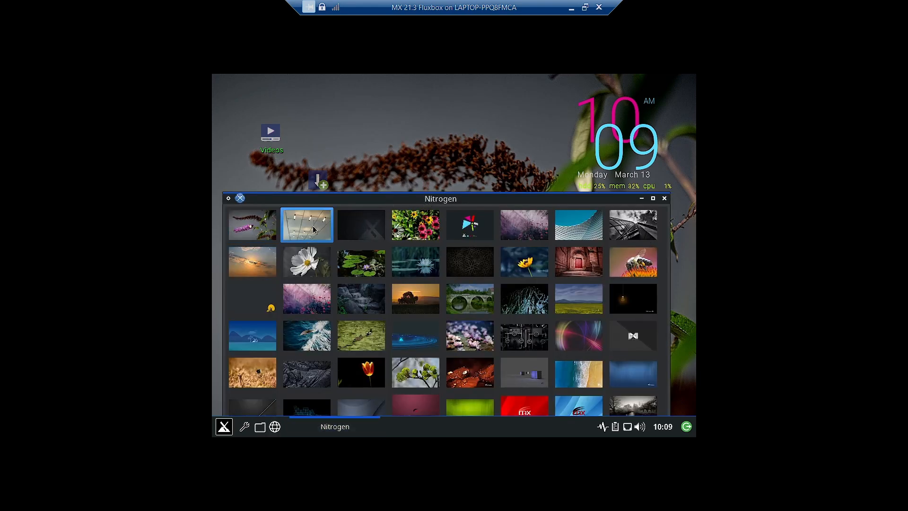
pyautogui.doubleClick(318, 228)
pyautogui.click(640, 199)
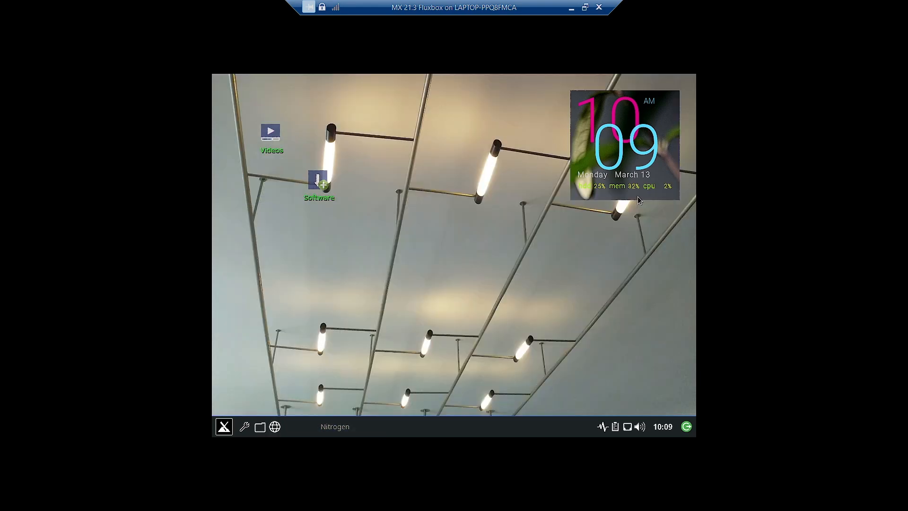
pyautogui.click(332, 430)
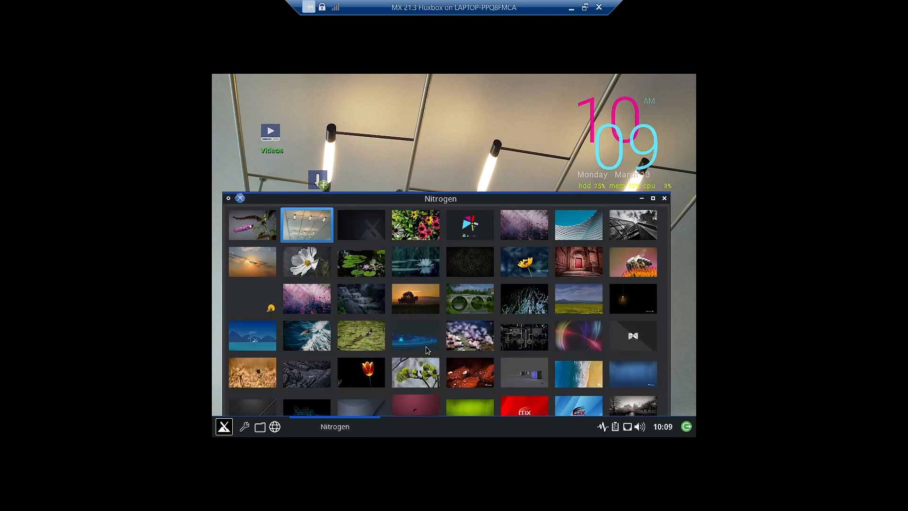
pyautogui.click(413, 306)
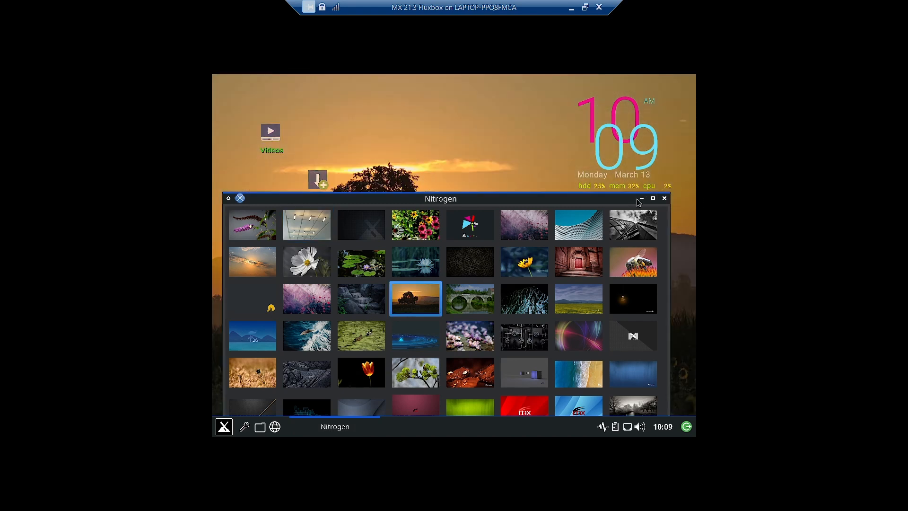
pyautogui.click(640, 198)
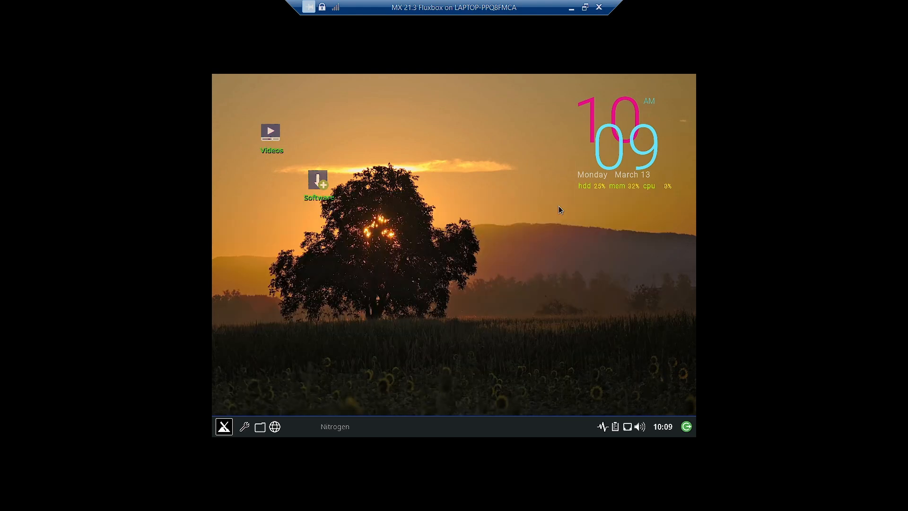
pyautogui.click(309, 433)
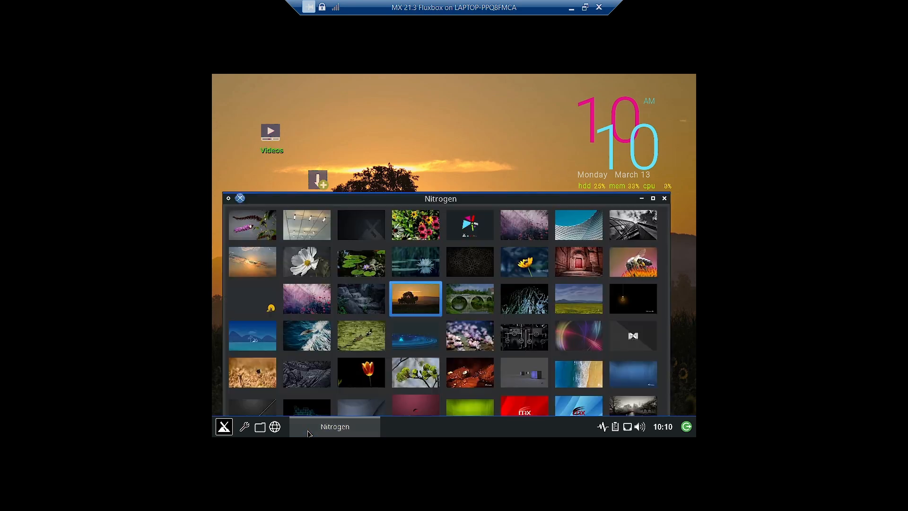
# Try the stone bridge and grey cubes wallpapers
pyautogui.click(469, 301)
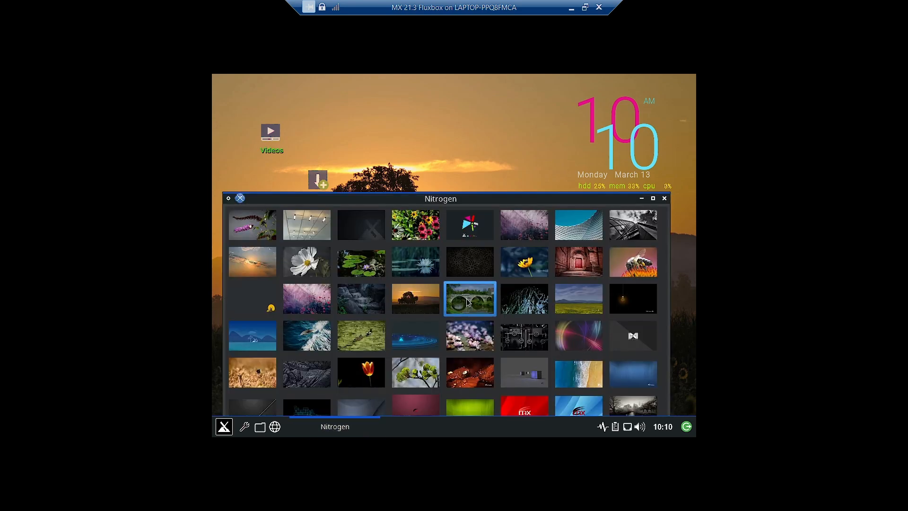
pyautogui.click(642, 198)
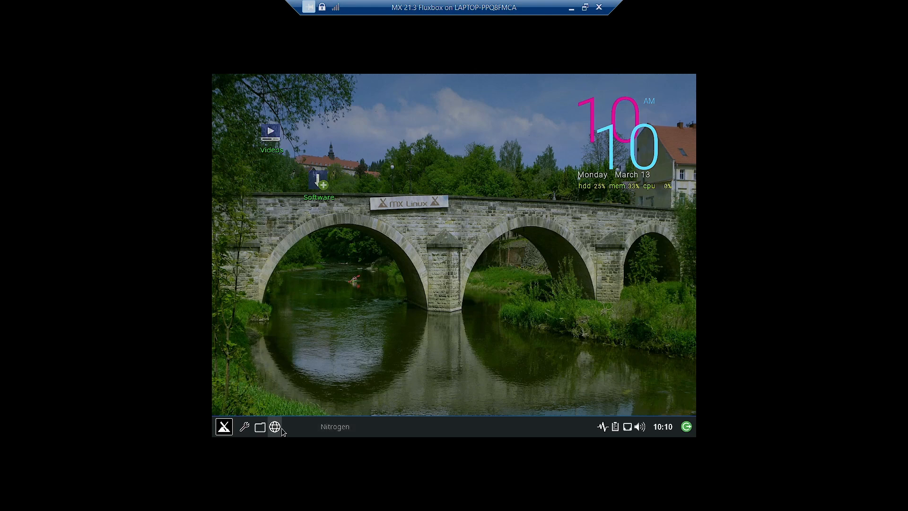
pyautogui.click(319, 428)
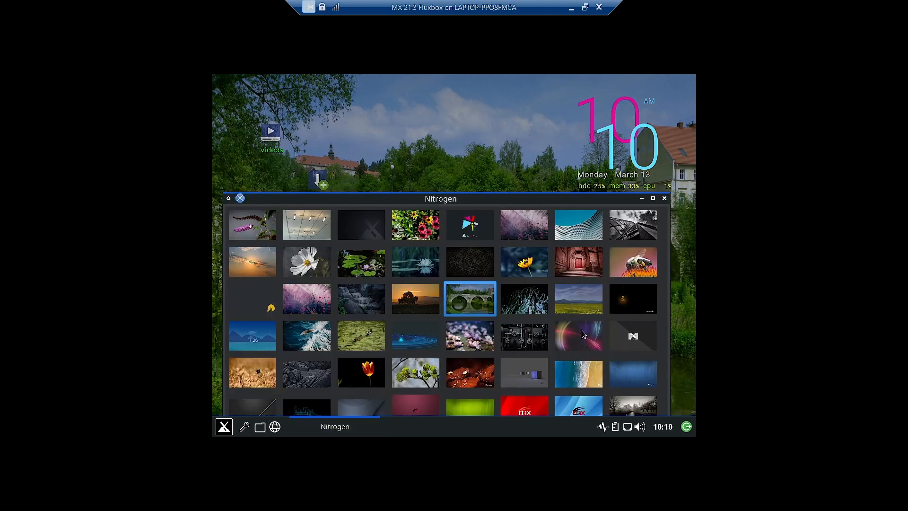
pyautogui.click(530, 376)
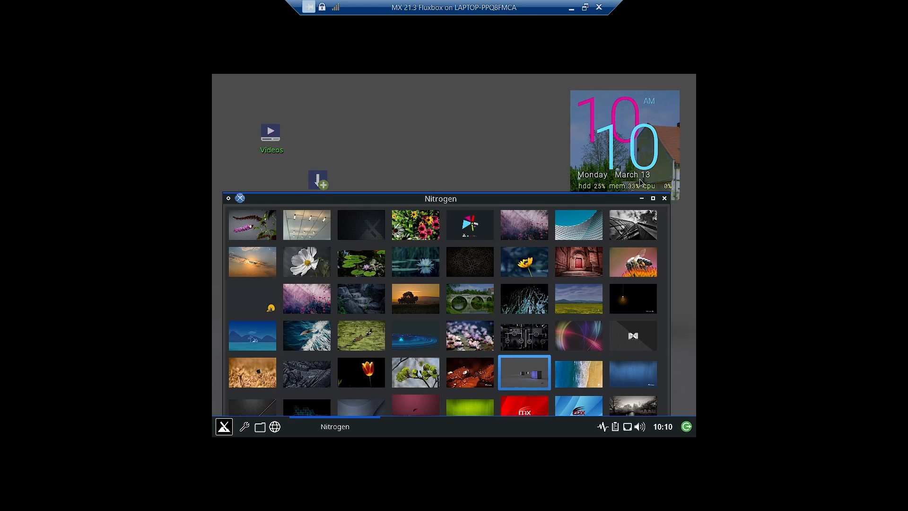
pyautogui.click(641, 200)
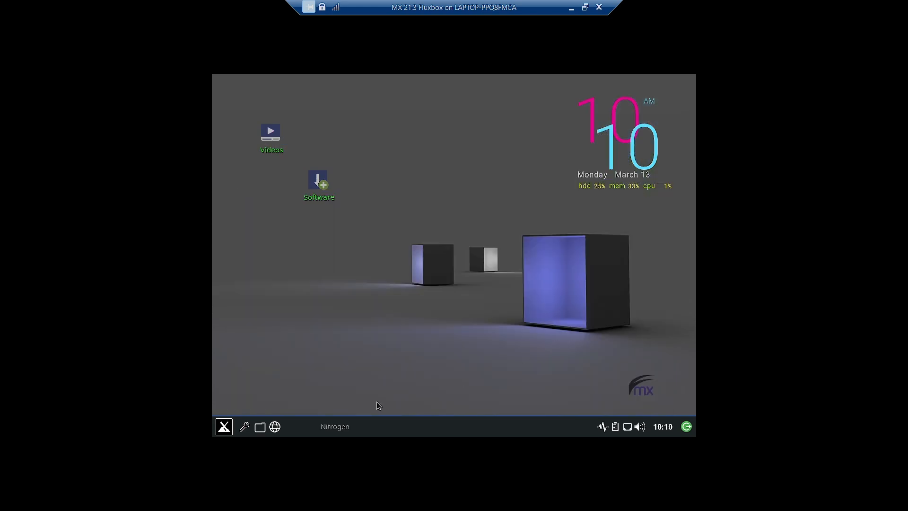
# Place the Videos icon top-left with Software beneath it, then try the flowering branch wallpaper
pyautogui.moveTo(269, 151); pyautogui.dragTo(236, 108)
pyautogui.moveTo(318, 182); pyautogui.dragTo(235, 144)
pyautogui.click(333, 427)
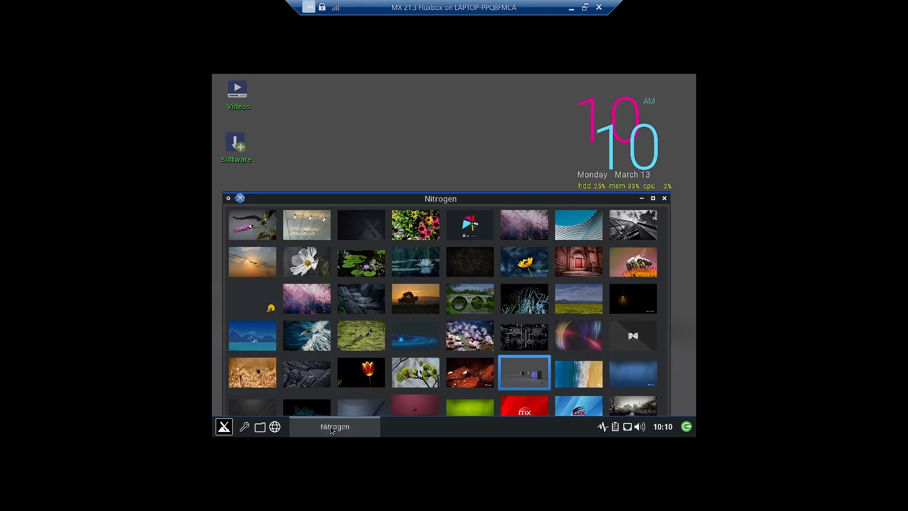
pyautogui.click(425, 381)
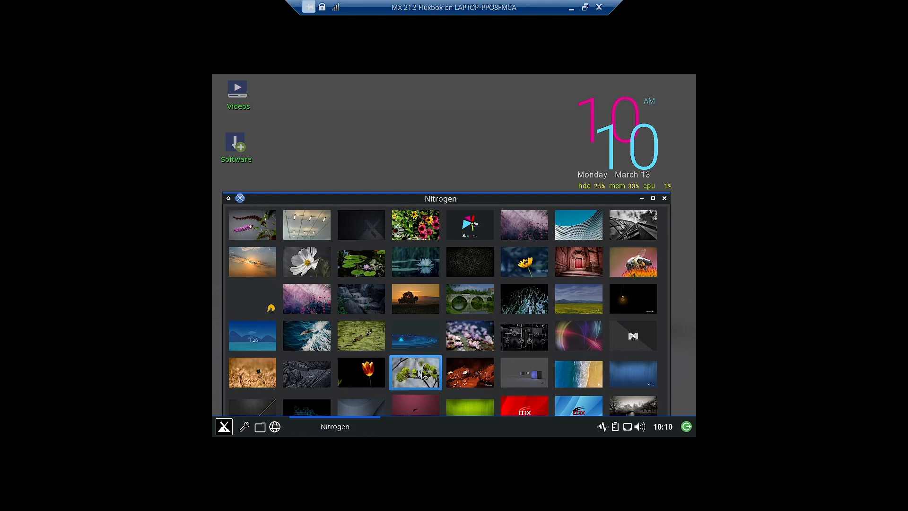
pyautogui.click(642, 200)
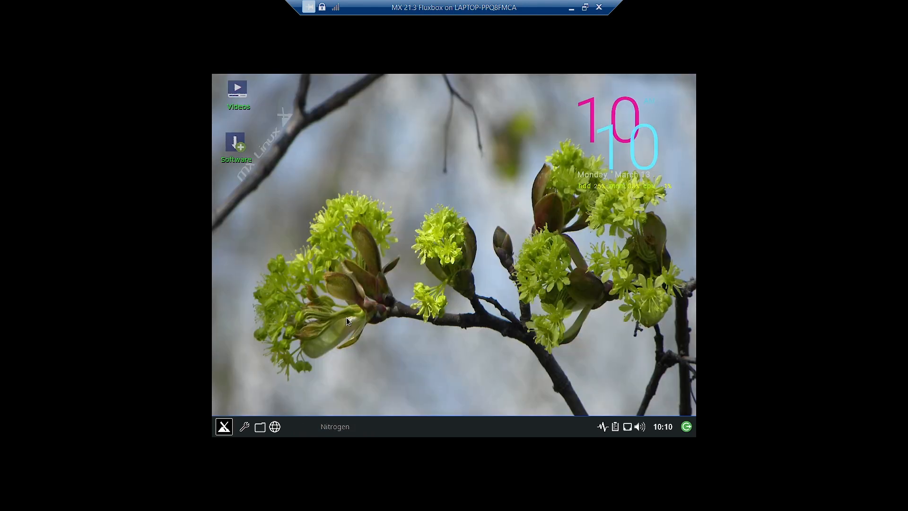
# Apply the grayscale river landscape wallpaper and check it on the desktop
pyautogui.click(330, 432)
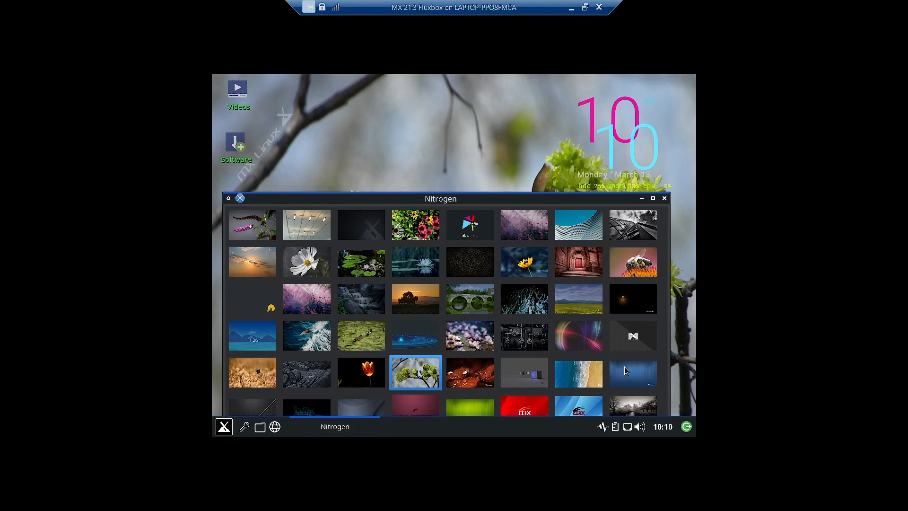
pyautogui.click(631, 408)
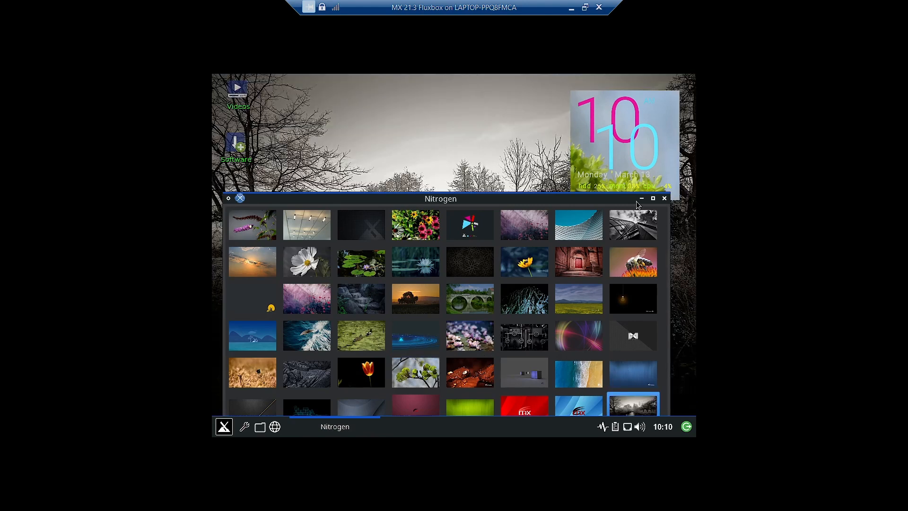
pyautogui.click(642, 198)
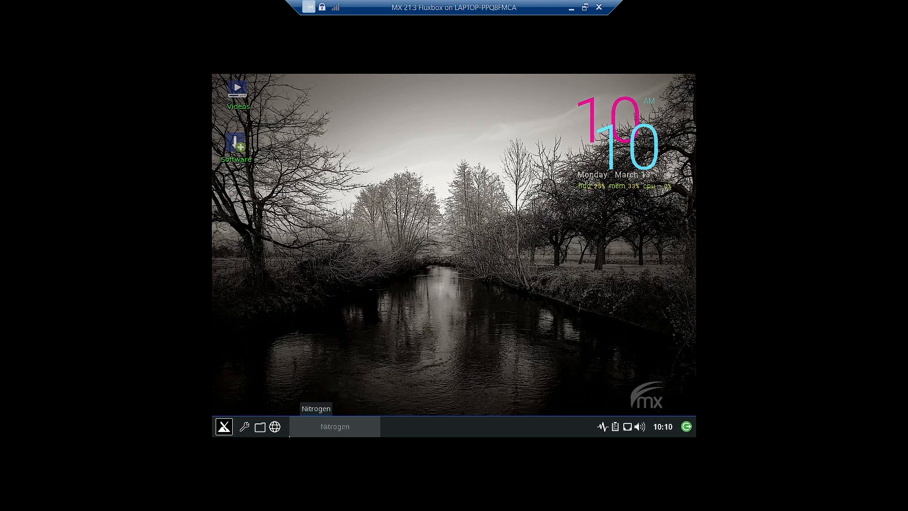
pyautogui.click(336, 424)
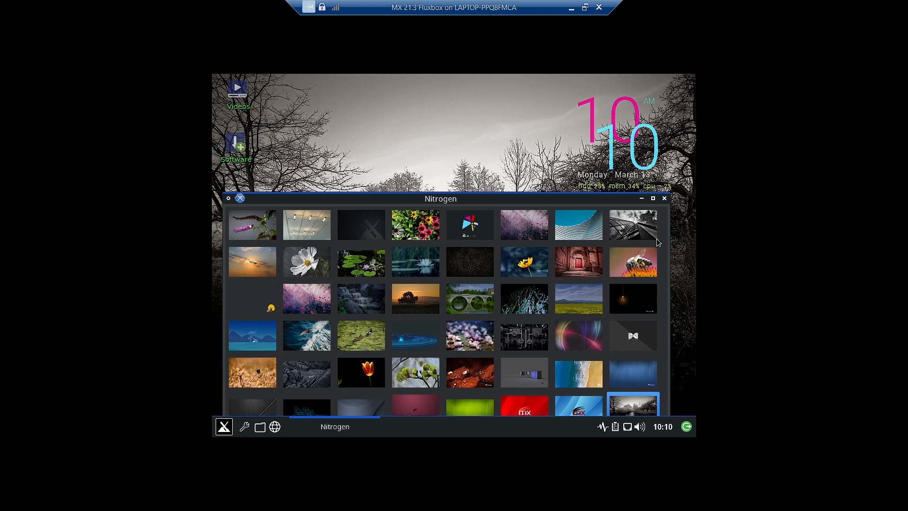
# Move Nitrogen up and preview the bee-on-flowers and grassy meadow wallpapers
pyautogui.moveTo(554, 206); pyautogui.dragTo(587, 119)
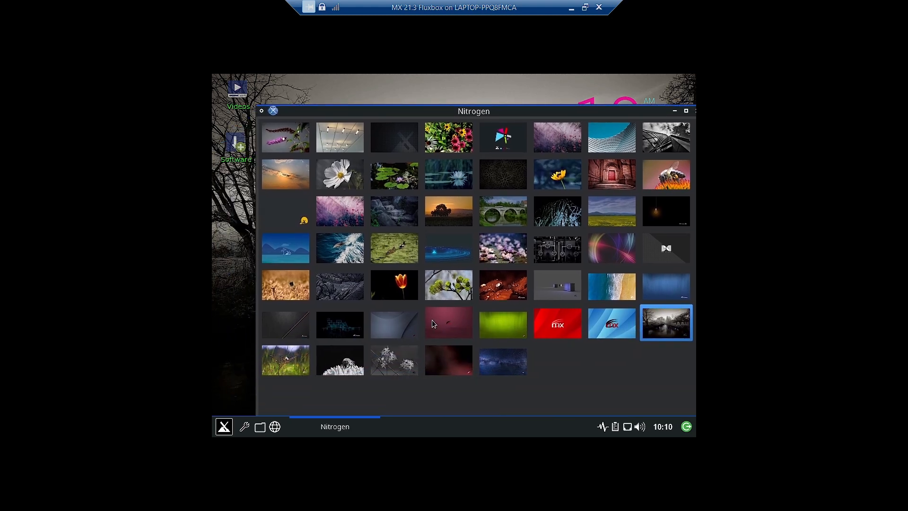
pyautogui.click(326, 373)
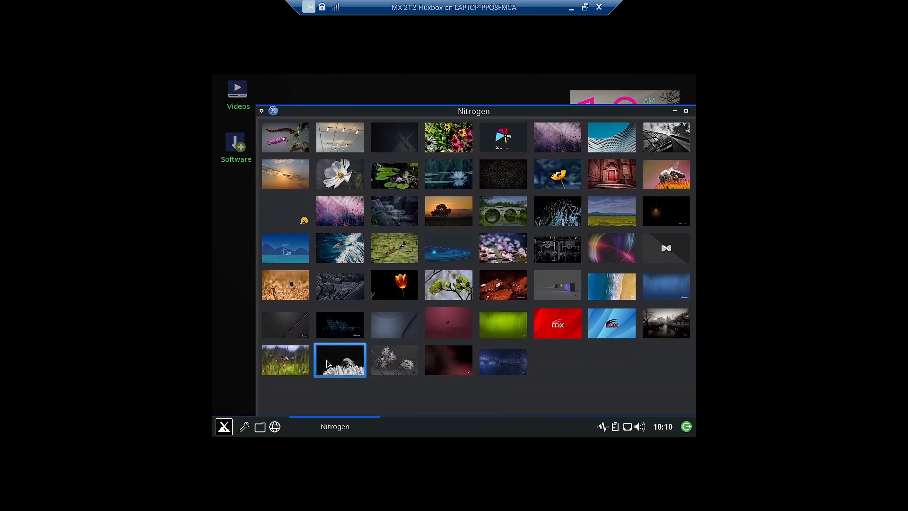
pyautogui.click(675, 111)
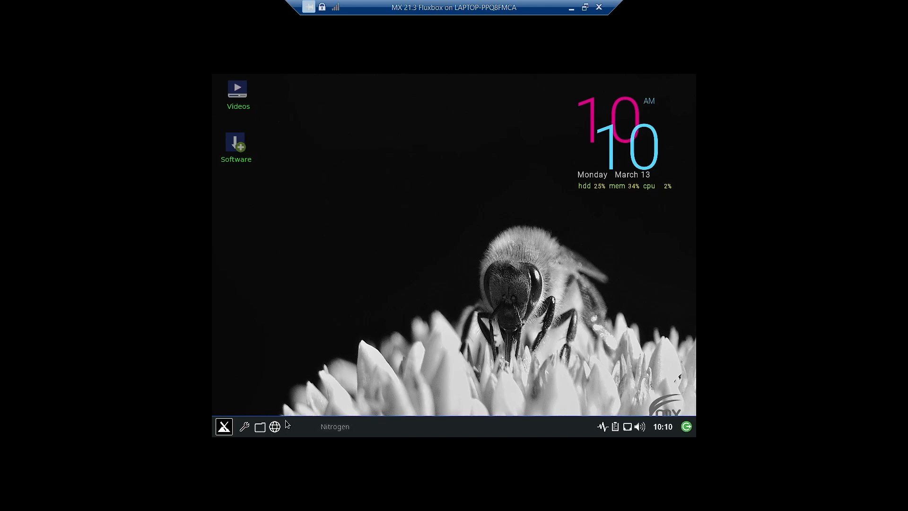
pyautogui.click(334, 426)
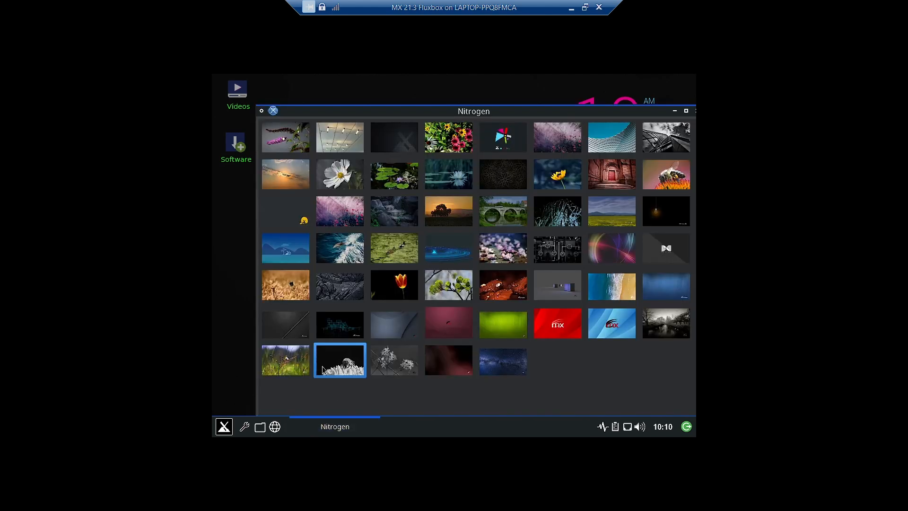
pyautogui.click(275, 356)
pyautogui.click(675, 111)
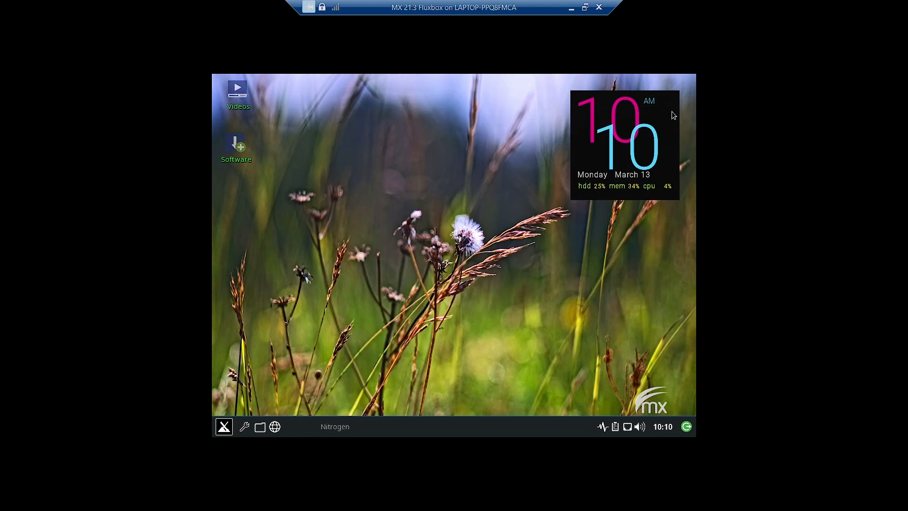
# Preview the dark rocks wallpaper, then switch back to the black-and-white river and minimize Nitrogen
pyautogui.click(333, 428)
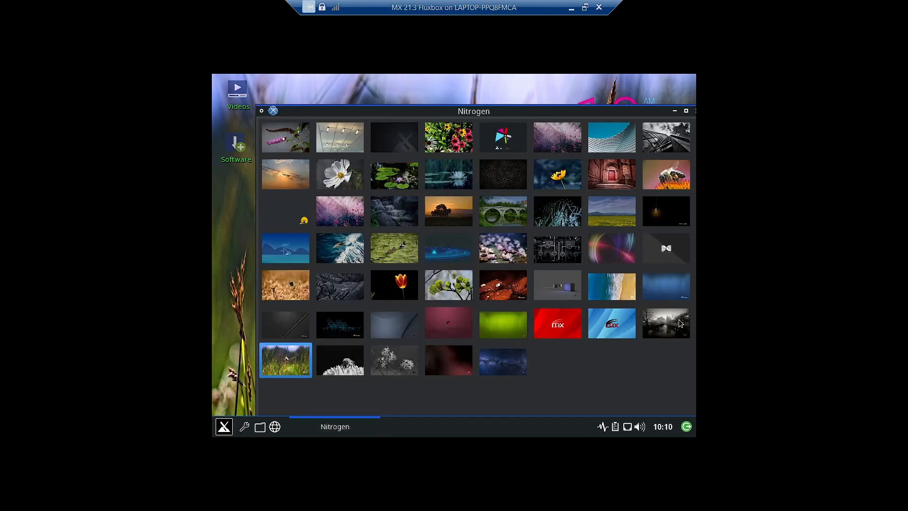
pyautogui.click(332, 296)
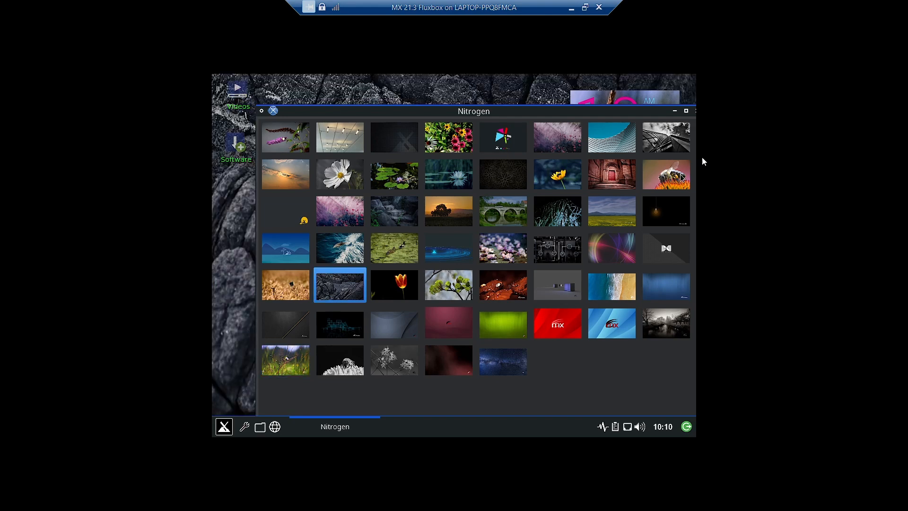
pyautogui.click(675, 112)
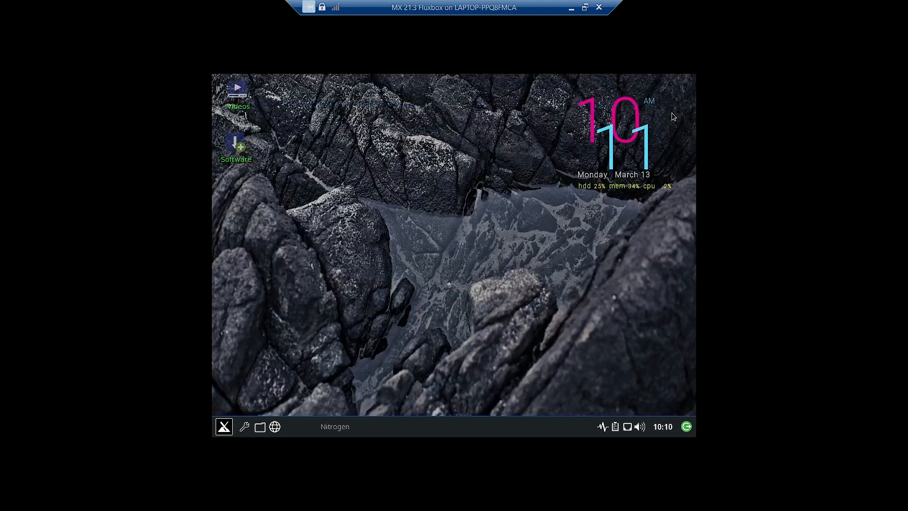
pyautogui.click(335, 426)
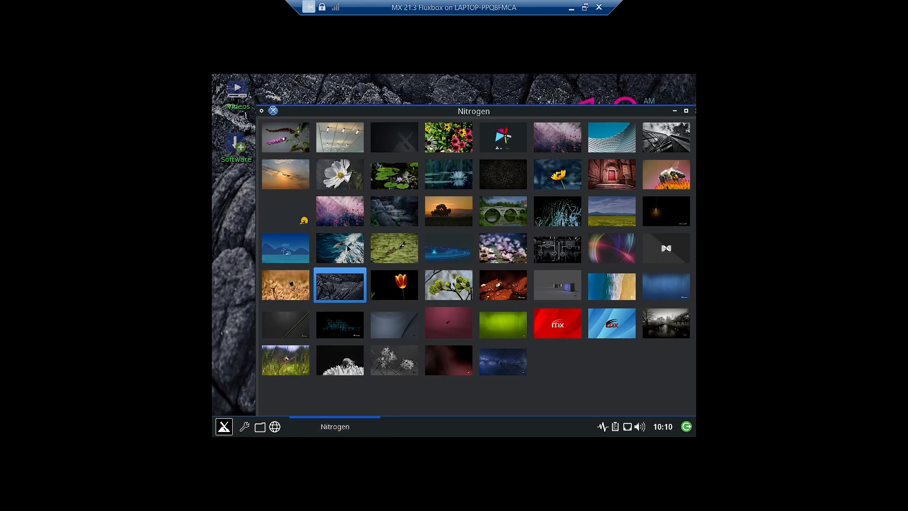
pyautogui.click(675, 323)
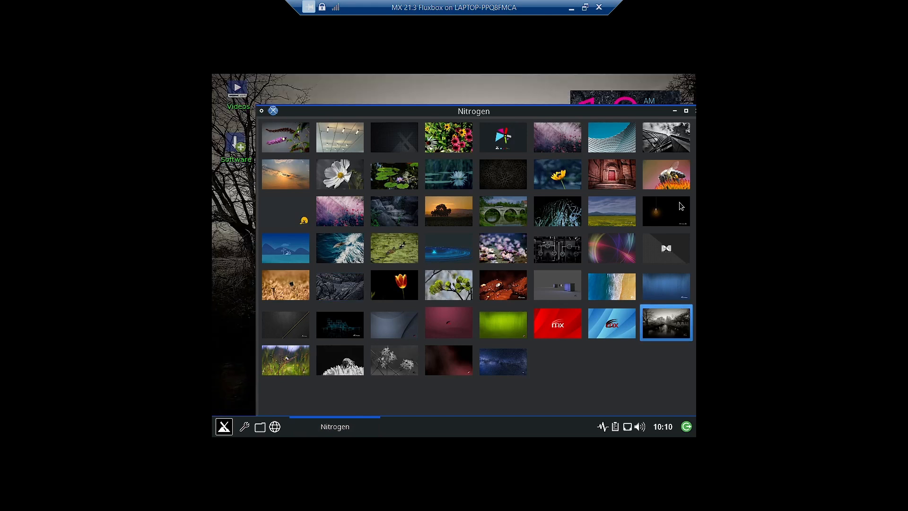
pyautogui.click(675, 112)
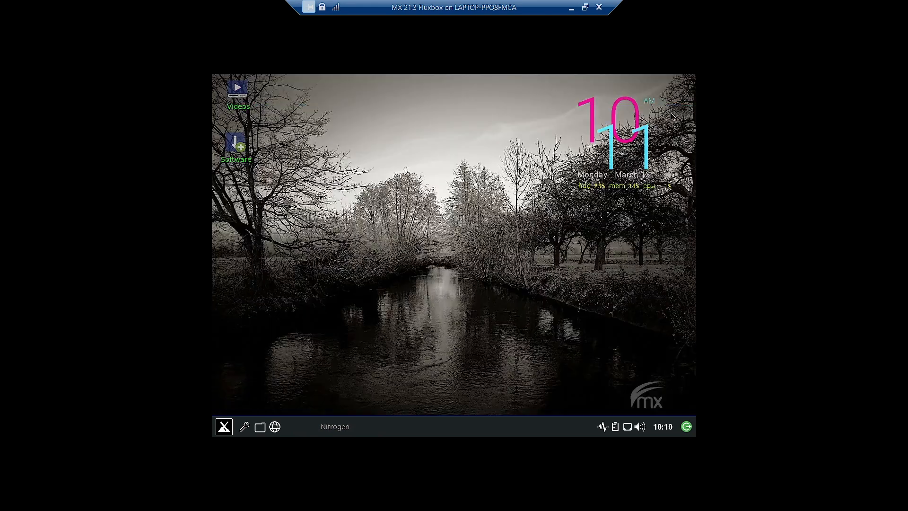
pyautogui.click(225, 428)
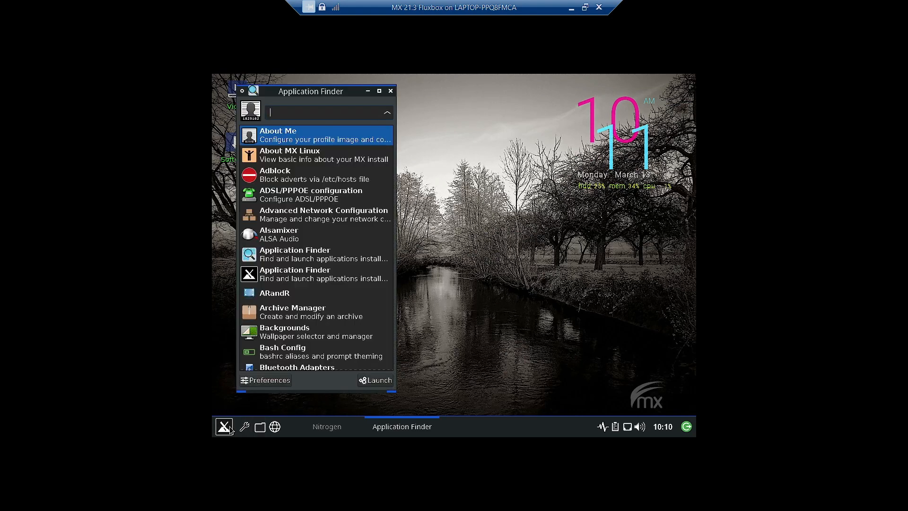
pyautogui.click(390, 90)
pyautogui.rightClick(303, 160)
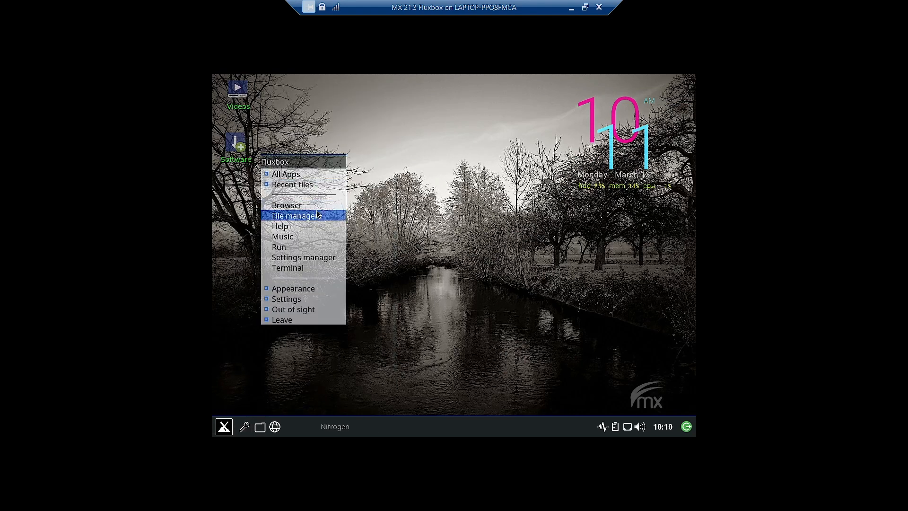
pyautogui.moveTo(305, 300)
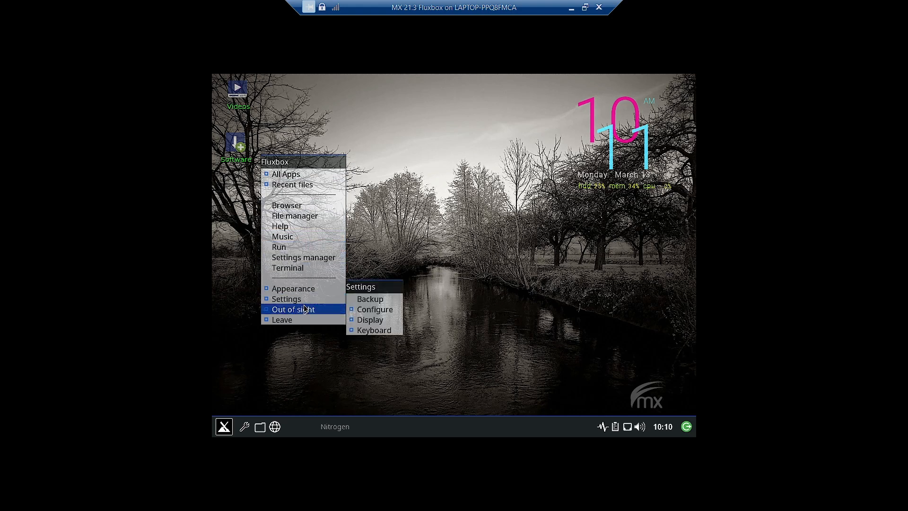
pyautogui.moveTo(299, 323)
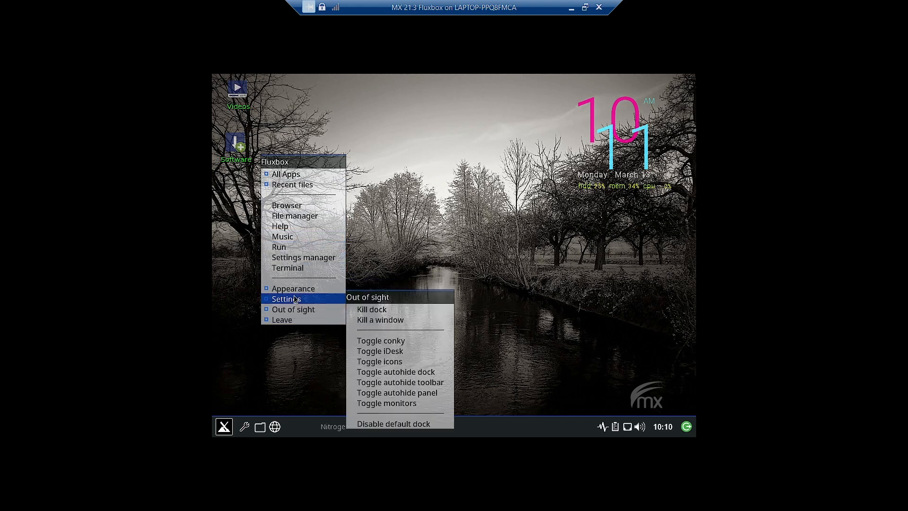
pyautogui.moveTo(392, 298)
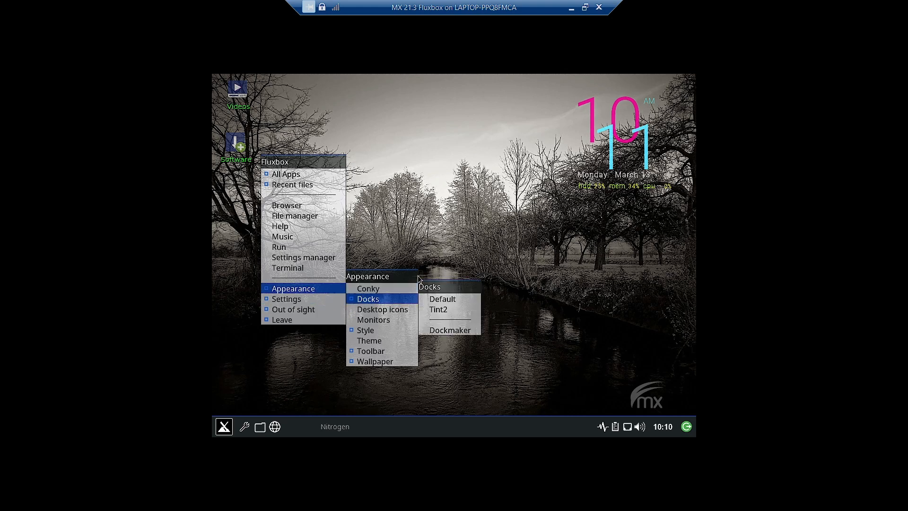
pyautogui.click(461, 188)
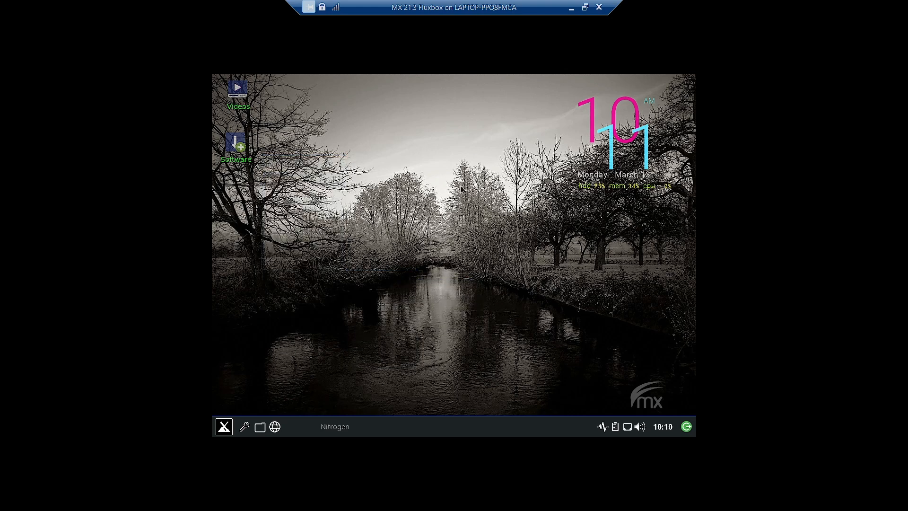